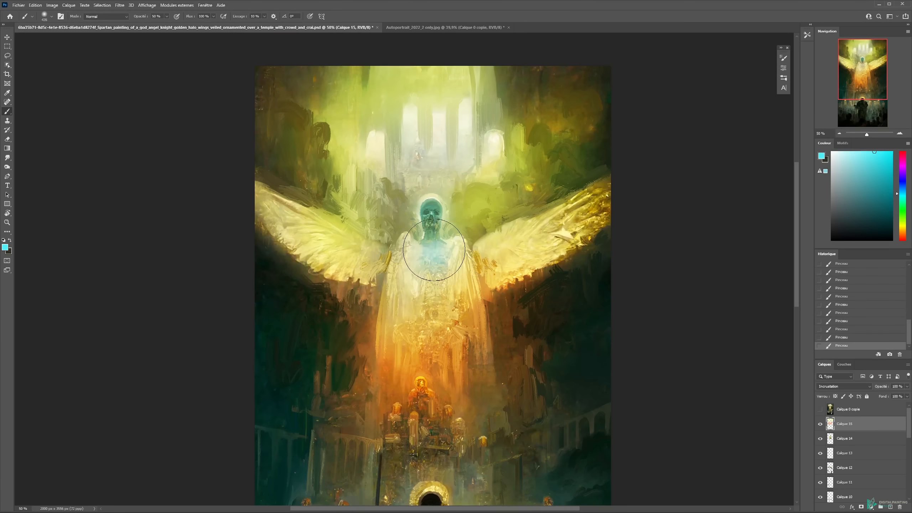
# - Make Calque 14 the active layer, swap the foreground and background colours, and try a brush stroke across the figure's shoulder
pyautogui.press('v')
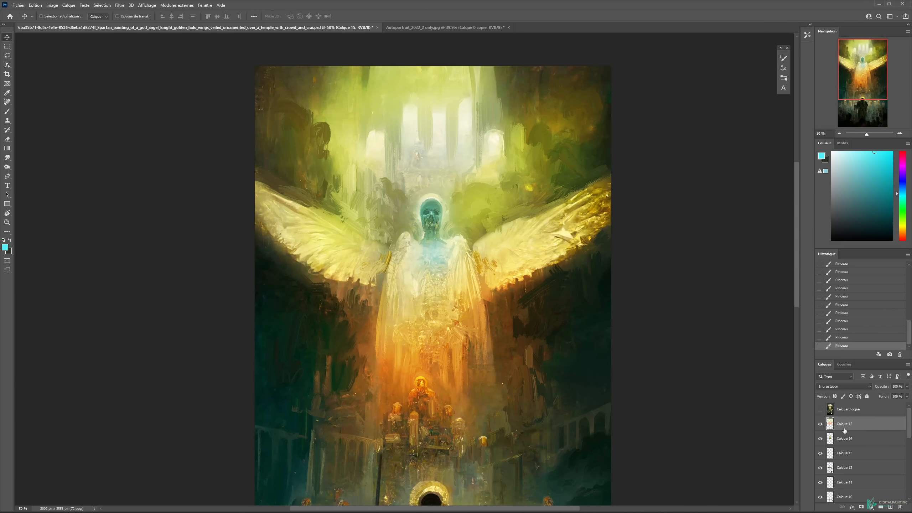
pyautogui.click(848, 440)
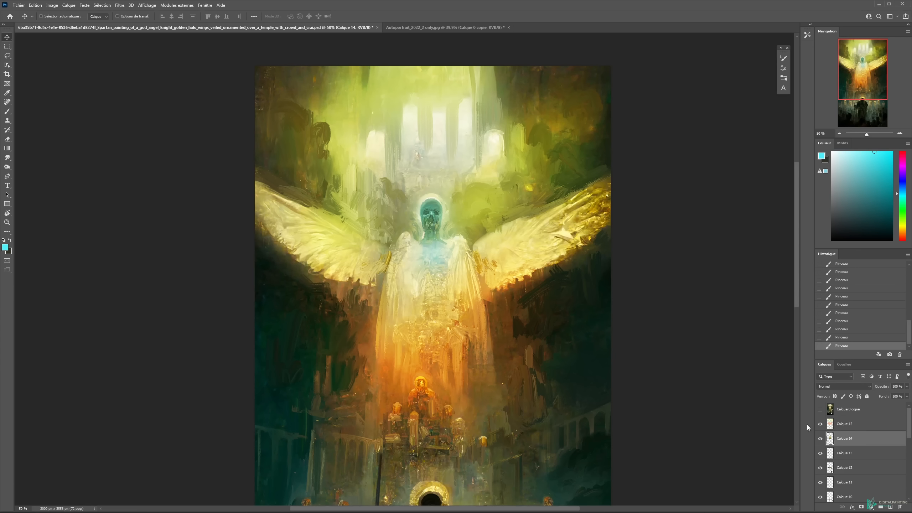
pyautogui.press('x')
pyautogui.press('b')
pyautogui.moveTo(466, 233)
pyautogui.mouseDown()
pyautogui.moveTo(504, 206)
pyautogui.moveTo(441, 252)
pyautogui.mouseUp()
pyautogui.hotkey('ctrl', 'z')
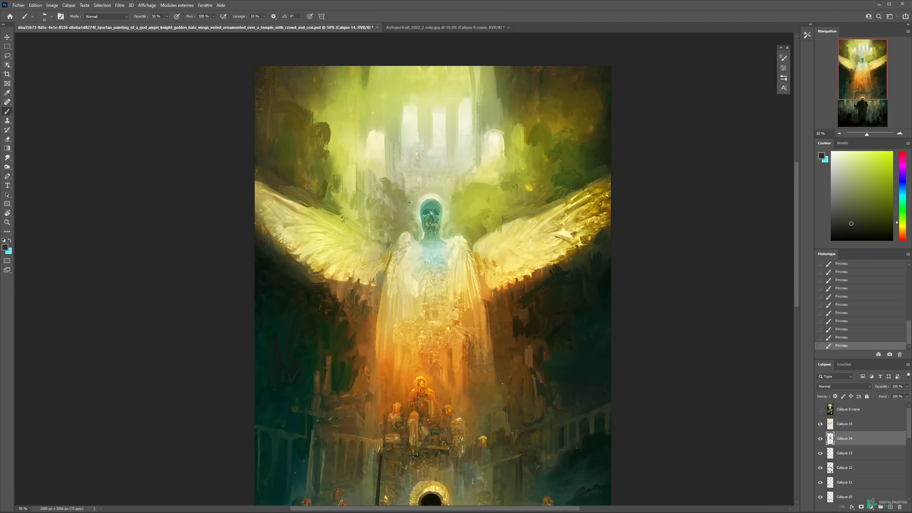
# - Sample the teal of the figure's forehead and try a short brush stroke over it on Calque 14
pyautogui.scroll(1, 429, 194)
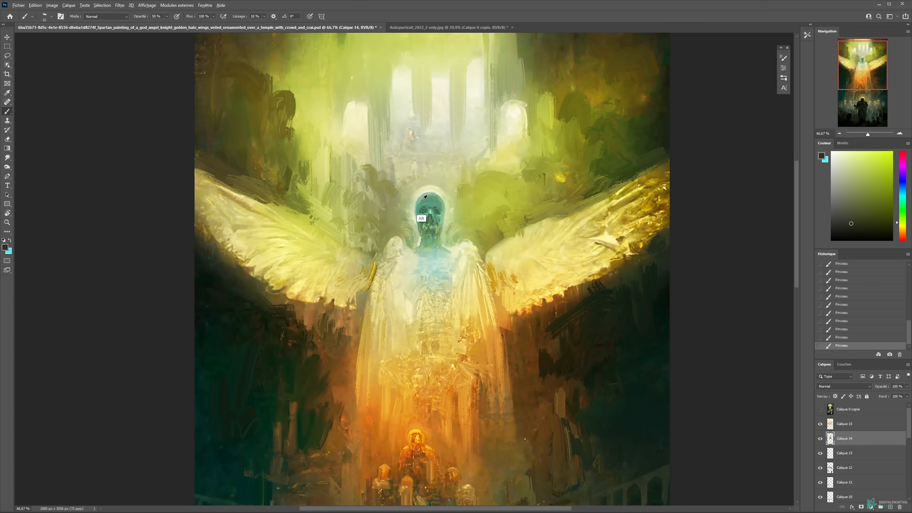
pyautogui.keyDown('alt'); pyautogui.click(425, 197); pyautogui.keyUp('alt')
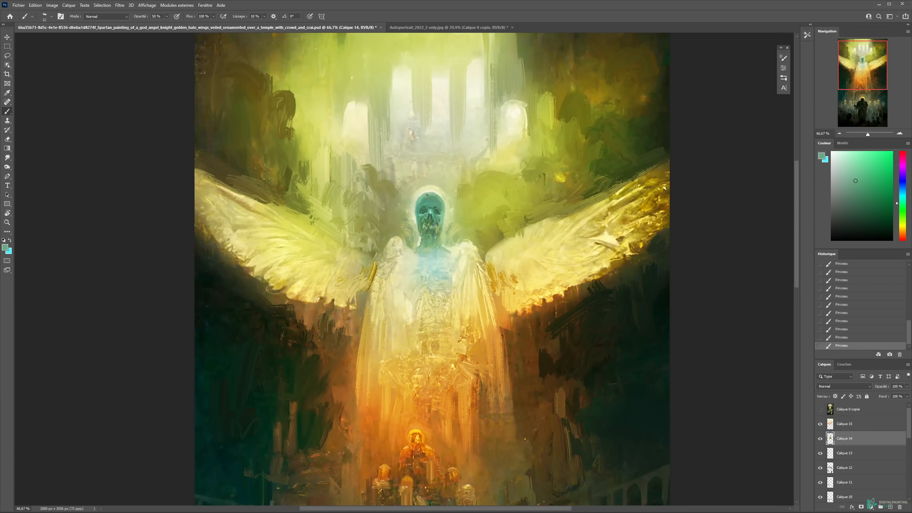
pyautogui.scroll(1, 426, 203)
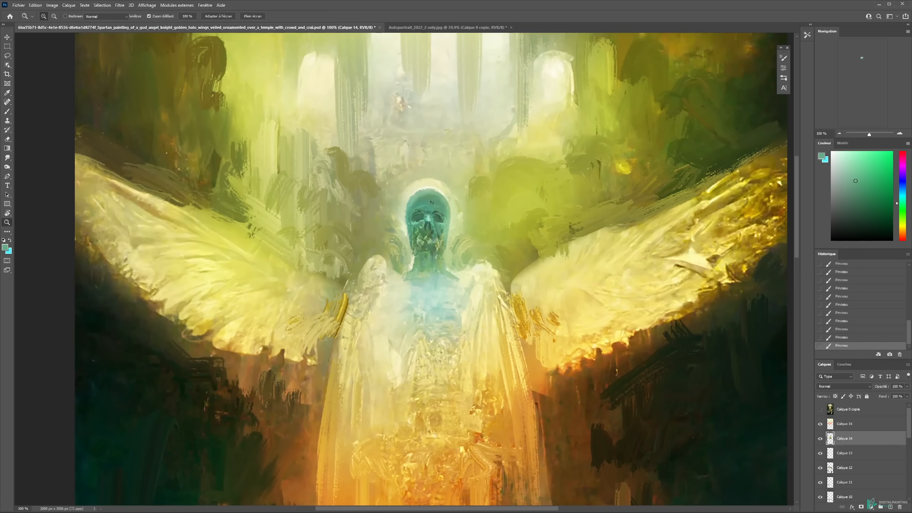
pyautogui.keyDown('alt'); pyautogui.click(422, 198); pyautogui.keyUp('alt')
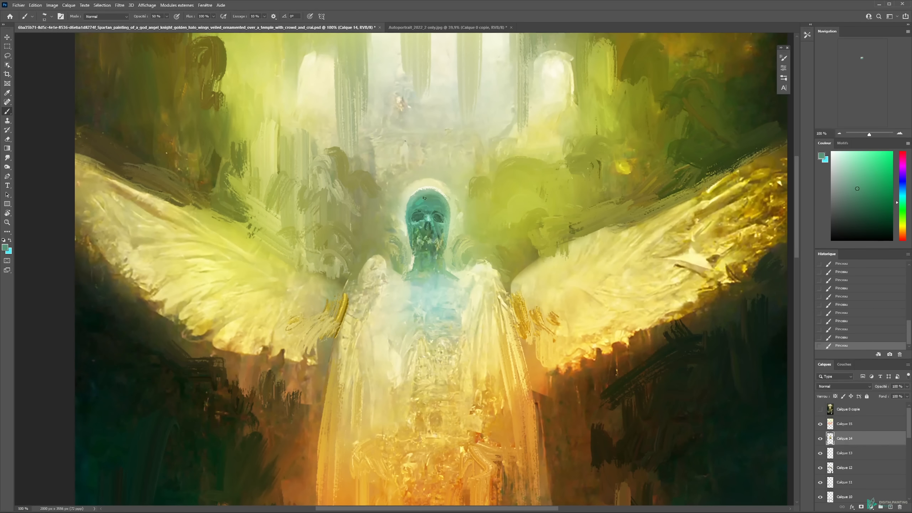
pyautogui.scroll(2, 421, 203)
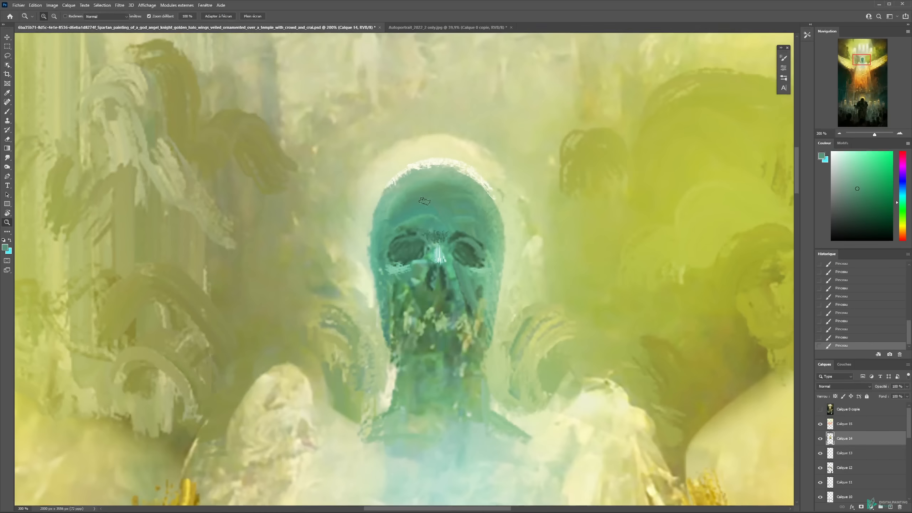
pyautogui.moveTo(412, 206); pyautogui.dragTo(423, 198)
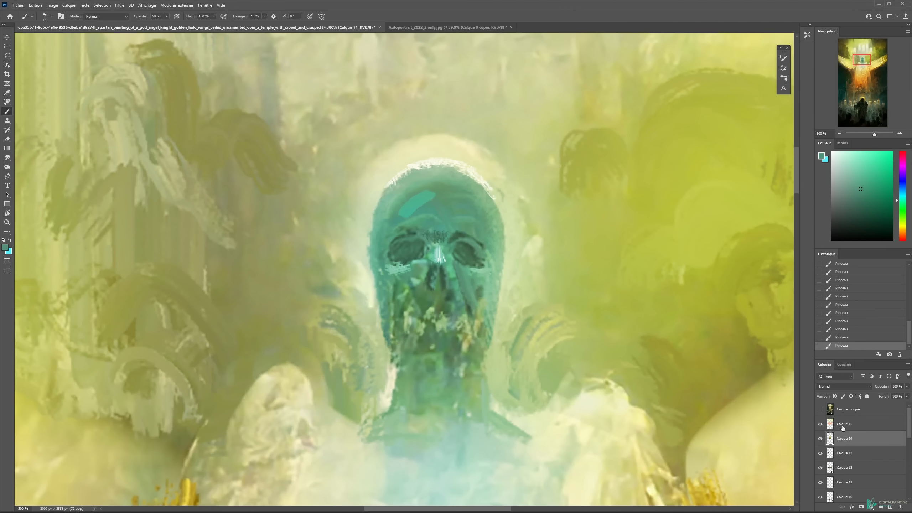
pyautogui.hotkey('ctrl', 'z')
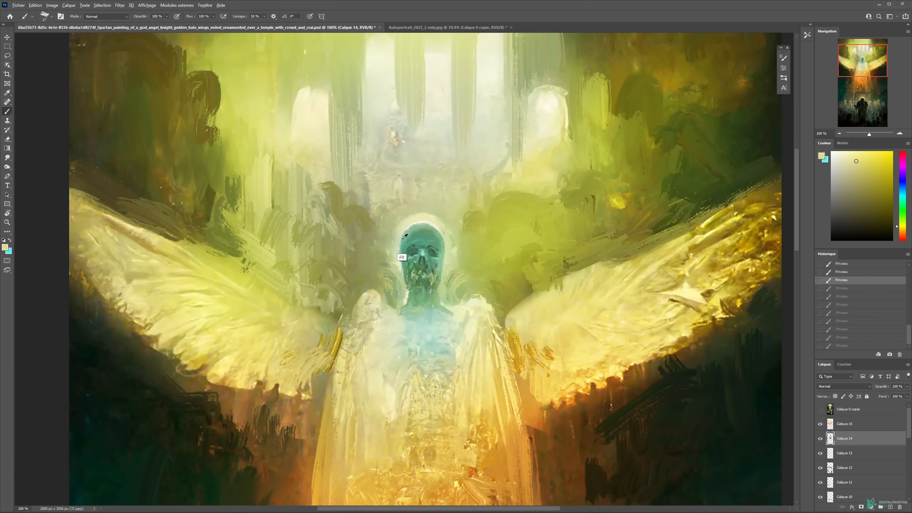
# - Sample a pale green from the edge of the figure's head and try painting two upward-curving horns
pyautogui.keyDown('alt'); pyautogui.click(408, 238); pyautogui.keyUp('alt')
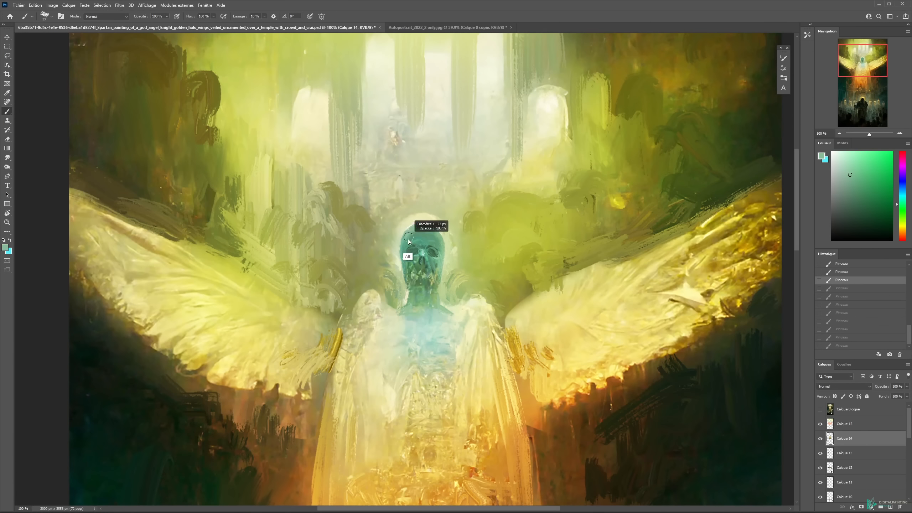
pyautogui.keyDown('alt'); pyautogui.click(406, 237); pyautogui.keyUp('alt')
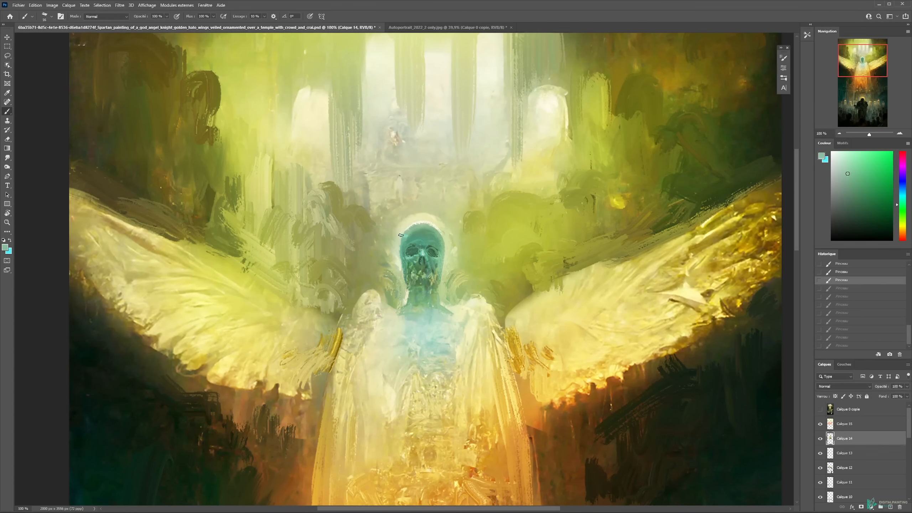
pyautogui.moveTo(435, 234); pyautogui.dragTo(451, 201)
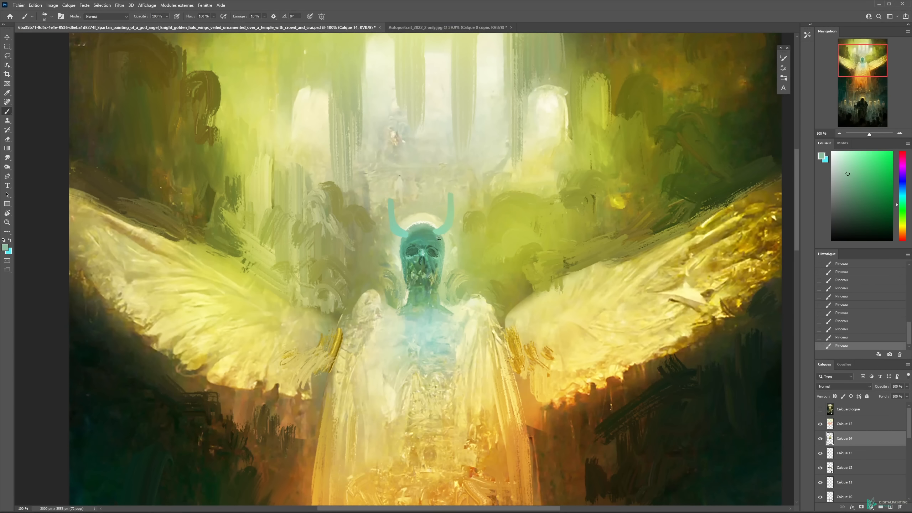
# - Sample colours around the forehead and try blending the bases of both horns into the head
pyautogui.scroll(1, 439, 238)
pyautogui.keyDown('alt'); pyautogui.click(383, 230); pyautogui.keyUp('alt')
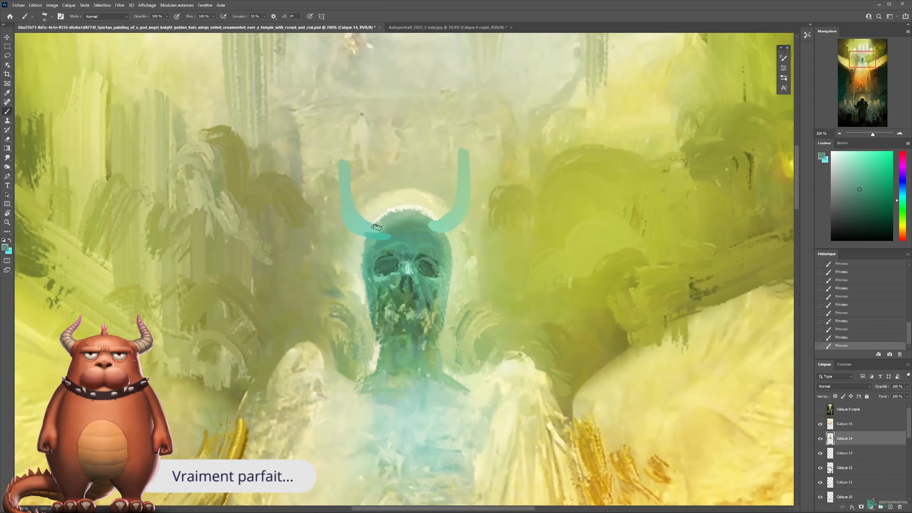
pyautogui.keyDown('alt'); pyautogui.click(382, 232); pyautogui.keyUp('alt')
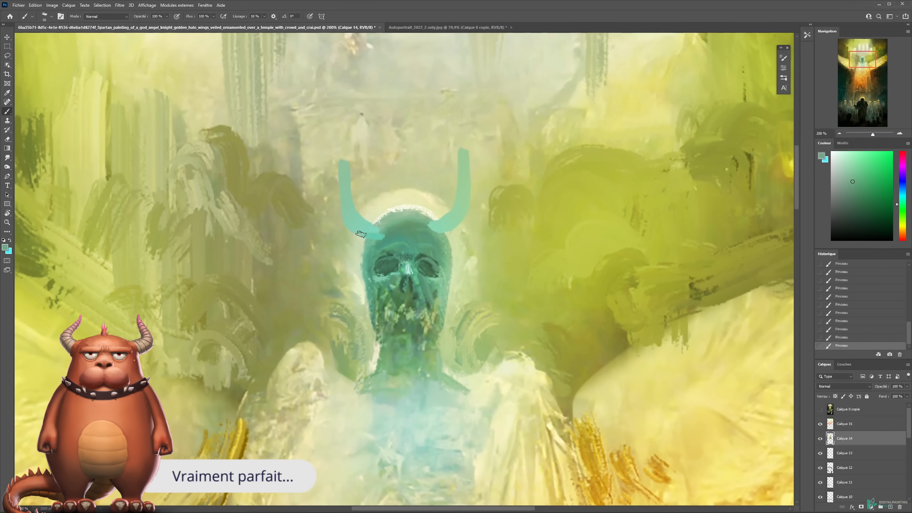
pyautogui.keyDown('alt'); pyautogui.click(429, 235); pyautogui.keyUp('alt')
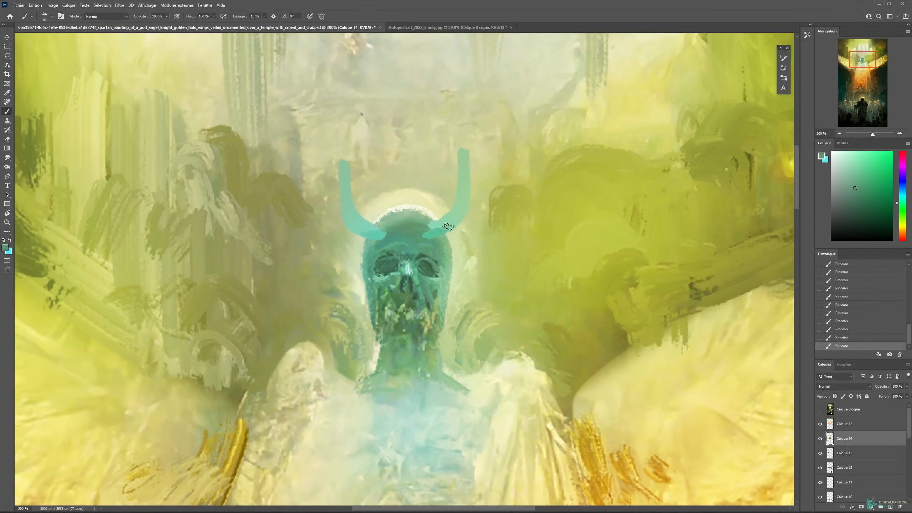
pyautogui.keyDown('alt'); pyautogui.click(418, 234); pyautogui.keyUp('alt')
pyautogui.keyDown('alt'); pyautogui.click(407, 254); pyautogui.keyUp('alt')
pyautogui.keyDown('alt'); pyautogui.click(409, 229); pyautogui.keyUp('alt')
pyautogui.moveTo(408, 232); pyautogui.dragTo(407, 229)
# - Compare the horns with Calque 15 hidden and visible, sampling the head's underlying colours to rework the horn bases
pyautogui.press('v')
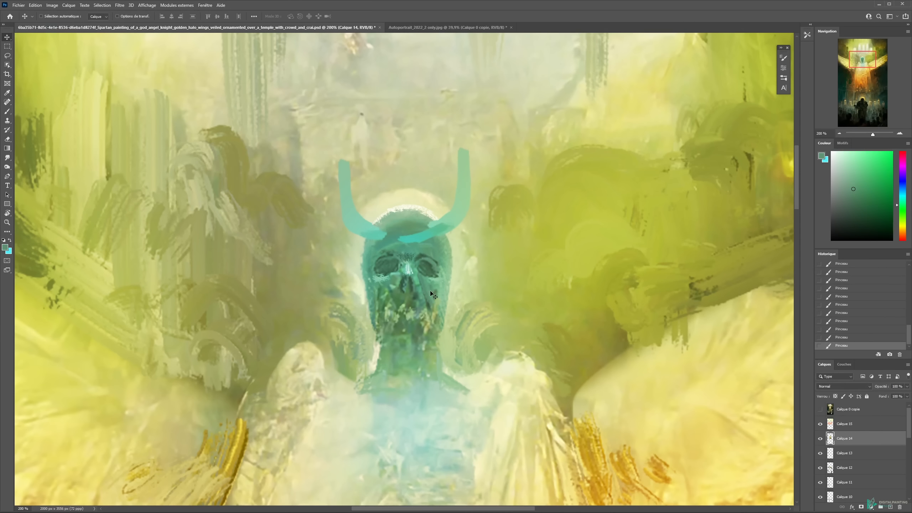
pyautogui.click(821, 424)
pyautogui.press('b')
pyautogui.keyDown('alt'); pyautogui.click(396, 238); pyautogui.keyUp('alt')
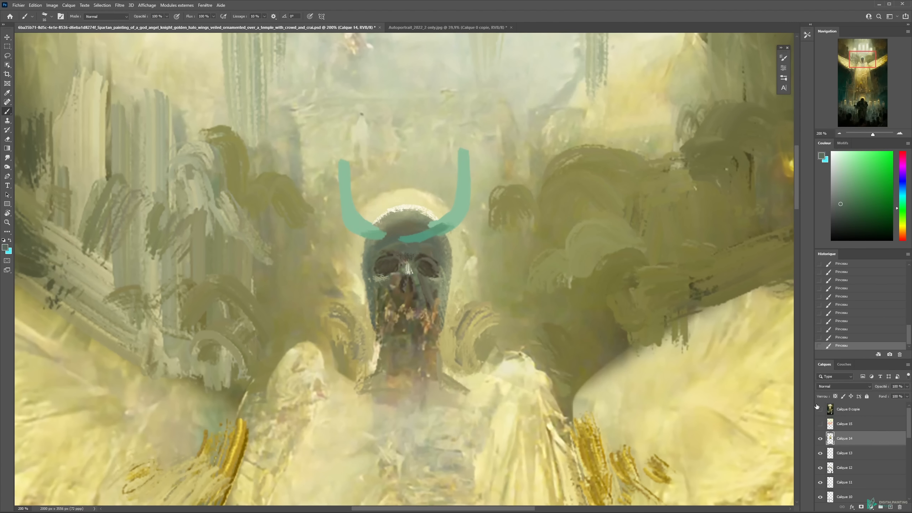
pyautogui.click(821, 424)
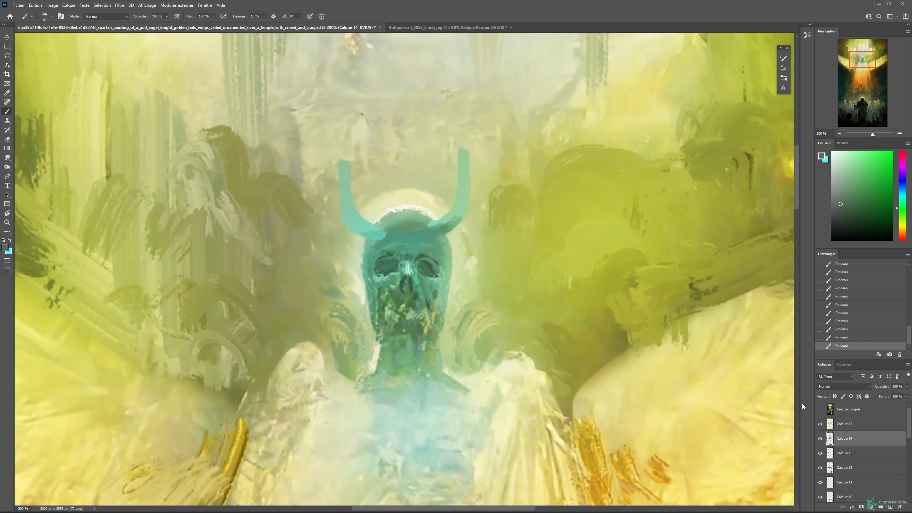
pyautogui.click(820, 424)
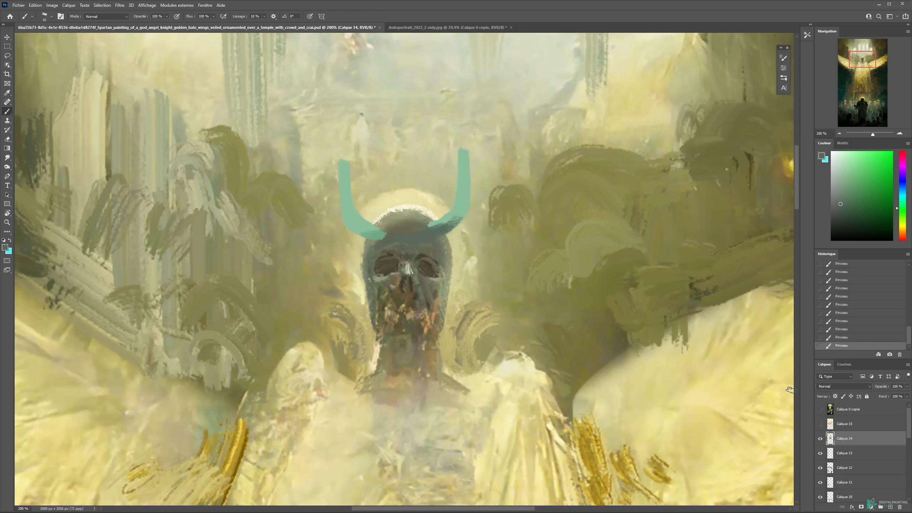
pyautogui.keyDown('alt'); pyautogui.click(393, 221); pyautogui.keyUp('alt')
pyautogui.click(821, 424)
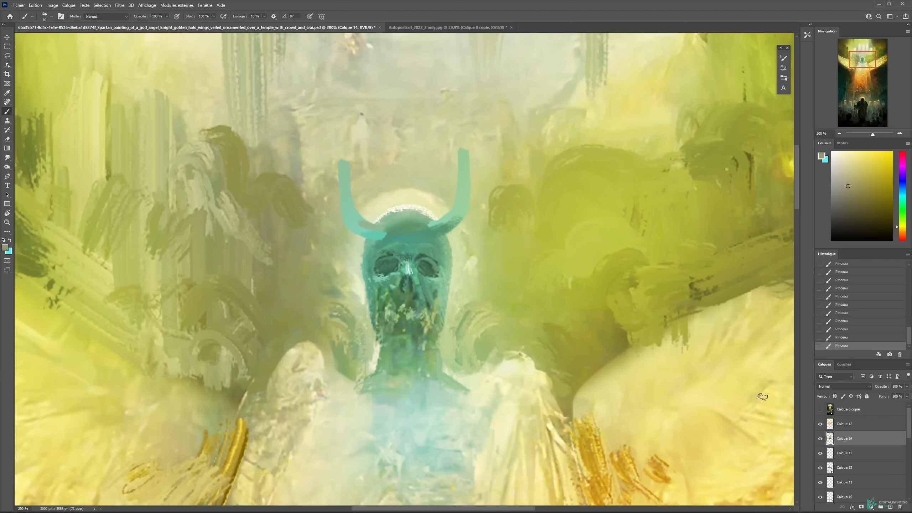
# - Try another brush stroke on the horn, and erase both horns from Calque 14
pyautogui.moveTo(361, 219); pyautogui.dragTo(347, 202)
pyautogui.hotkey('ctrl', 'space')
pyautogui.moveTo(441, 228); pyautogui.dragTo(387, 229)
pyautogui.press('e')
pyautogui.moveTo(453, 203); pyautogui.dragTo(408, 219)
pyautogui.press('b')
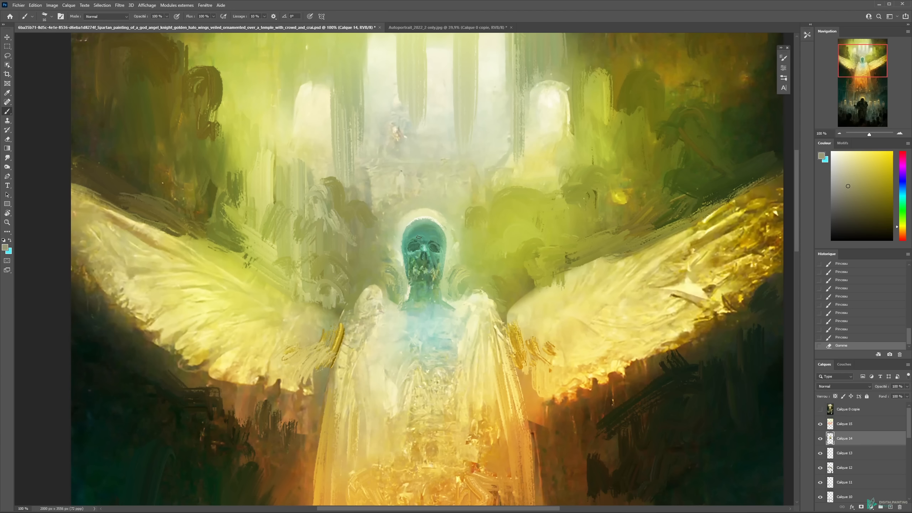
# - Set the Eyedropper's sample source to Calque sélectionné
pyautogui.press('i')
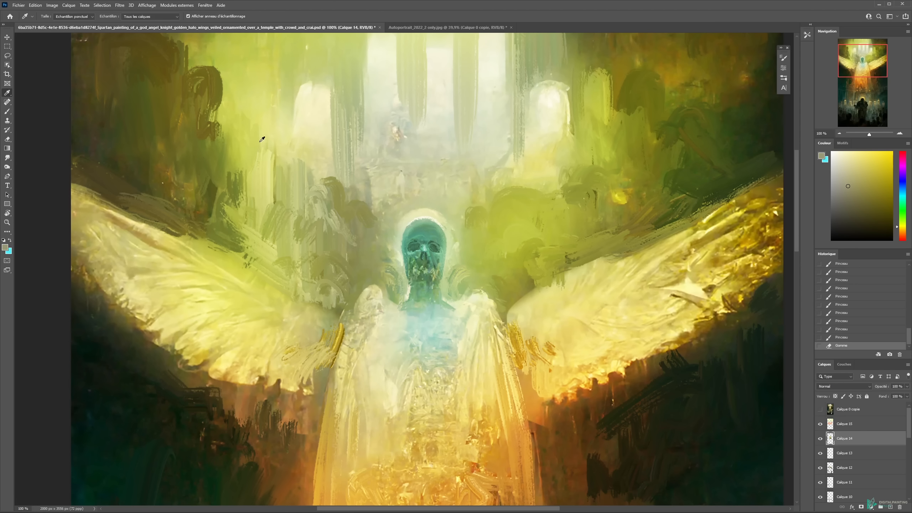
pyautogui.rightClick(8, 93)
pyautogui.click(8, 95)
pyautogui.click(140, 17)
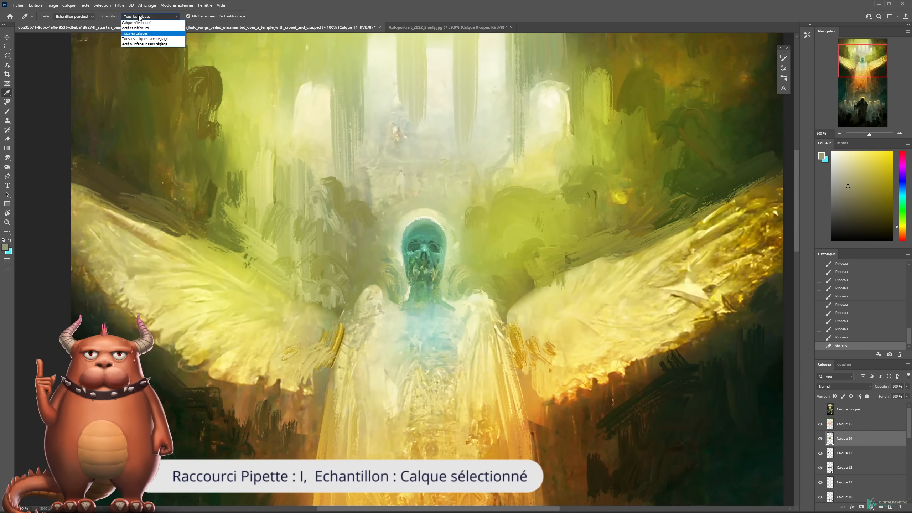
pyautogui.click(135, 23)
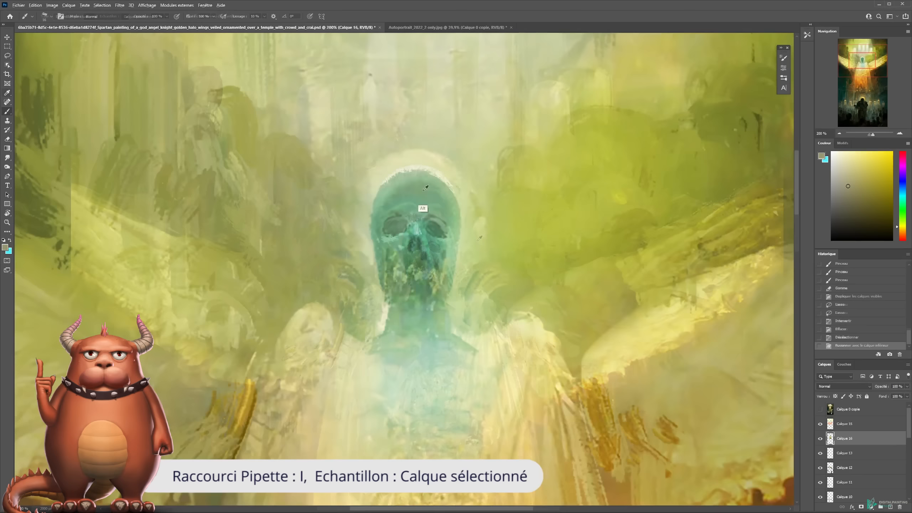
# - Sample the forehead's dark grey from Calque 16 and paint a curved horn rising from the right side of the head
pyautogui.keyDown('alt'); pyautogui.click(435, 197); pyautogui.keyUp('alt')
pyautogui.moveTo(434, 198)
pyautogui.mouseDown()
pyautogui.moveTo(406, 199)
pyautogui.moveTo(465, 184)
pyautogui.moveTo(476, 121)
pyautogui.mouseUp()
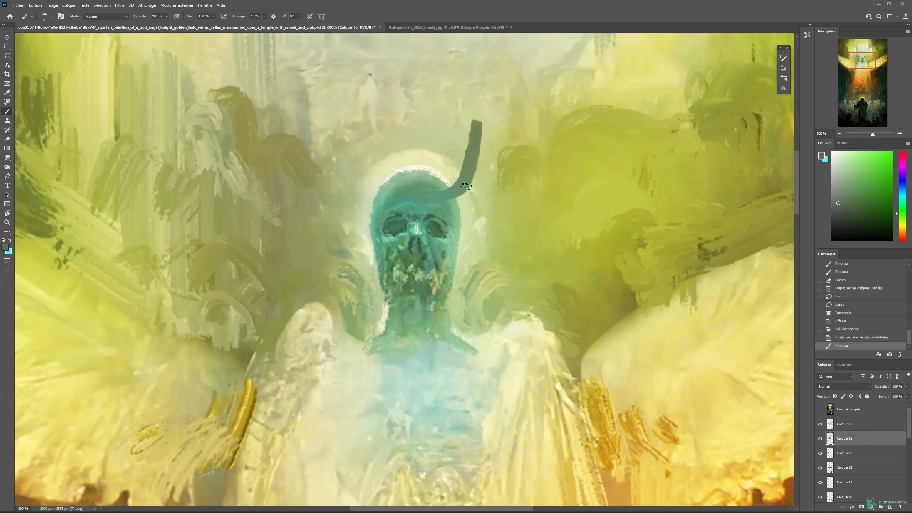
pyautogui.moveTo(380, 197)
pyautogui.mouseDown()
pyautogui.moveTo(351, 126)
pyautogui.moveTo(364, 187)
pyautogui.moveTo(396, 190)
pyautogui.moveTo(386, 194)
pyautogui.mouseUp()
pyautogui.moveTo(389, 155); pyautogui.dragTo(394, 238)
# - Paint a matching curved horn on the left side of the head and reinforce the right horn
pyautogui.keyDown('alt'); pyautogui.click(388, 237); pyautogui.keyUp('alt')
pyautogui.moveTo(353, 160); pyautogui.dragTo(356, 186)
pyautogui.moveTo(354, 177)
pyautogui.mouseDown()
pyautogui.moveTo(371, 231)
pyautogui.moveTo(385, 243)
pyautogui.mouseUp()
pyautogui.moveTo(444, 245)
pyautogui.mouseDown()
pyautogui.moveTo(459, 238)
pyautogui.moveTo(469, 214)
pyautogui.mouseUp()
pyautogui.moveTo(466, 229); pyautogui.dragTo(474, 176)
# - Sample the dark brown in both of the skull's eye sockets
pyautogui.keyDown('alt'); pyautogui.click(395, 276); pyautogui.keyUp('alt')
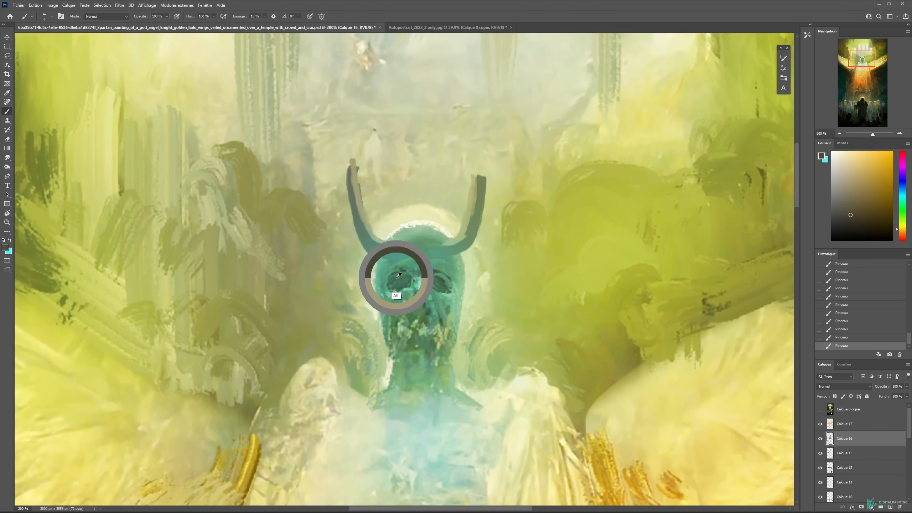
pyautogui.keyDown('alt'); pyautogui.click(438, 279); pyautogui.keyUp('alt')
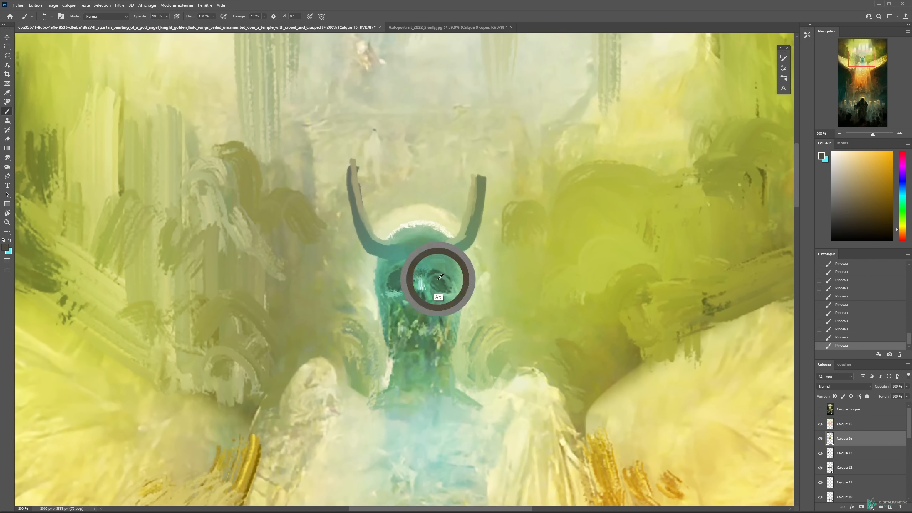
pyautogui.press('z')
pyautogui.keyDown('alt'); pyautogui.click(423, 271); pyautogui.keyUp('alt')
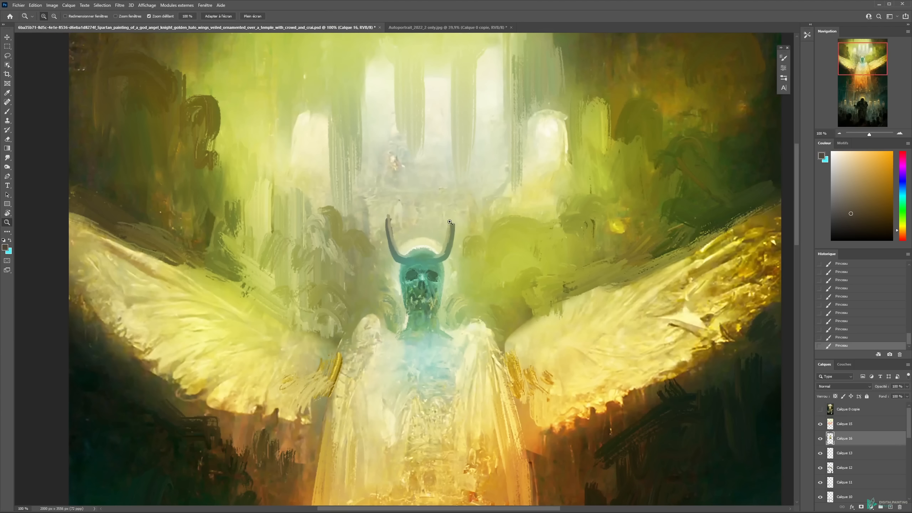
# - Set the Eyedropper's sample source to Actif et inférieurs
pyautogui.press('b')
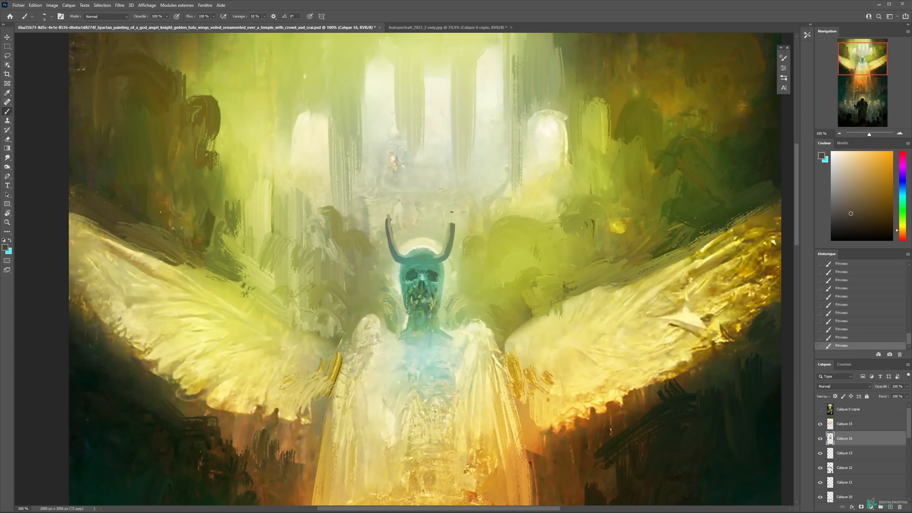
pyautogui.press('i')
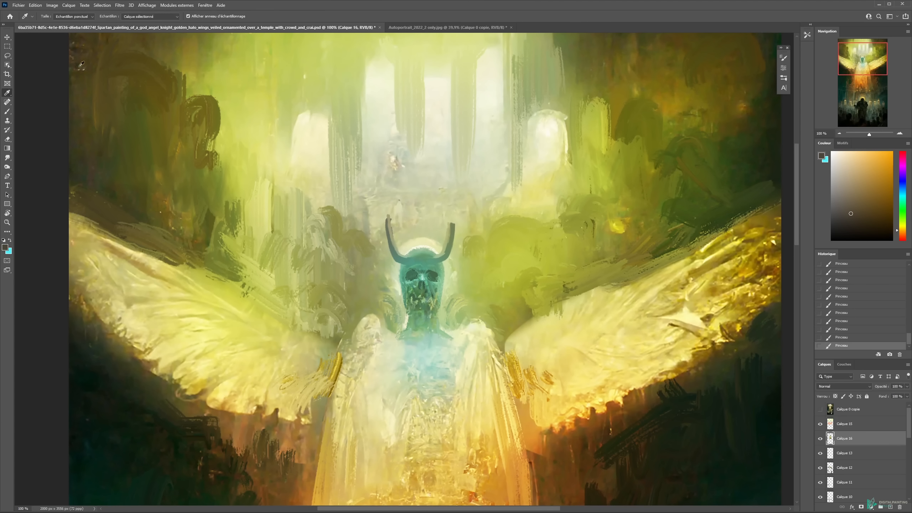
pyautogui.click(143, 17)
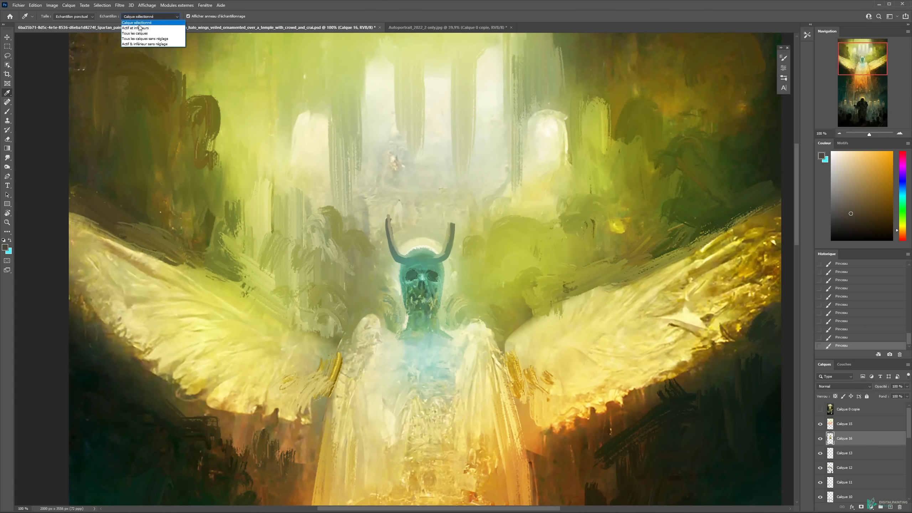
pyautogui.click(140, 29)
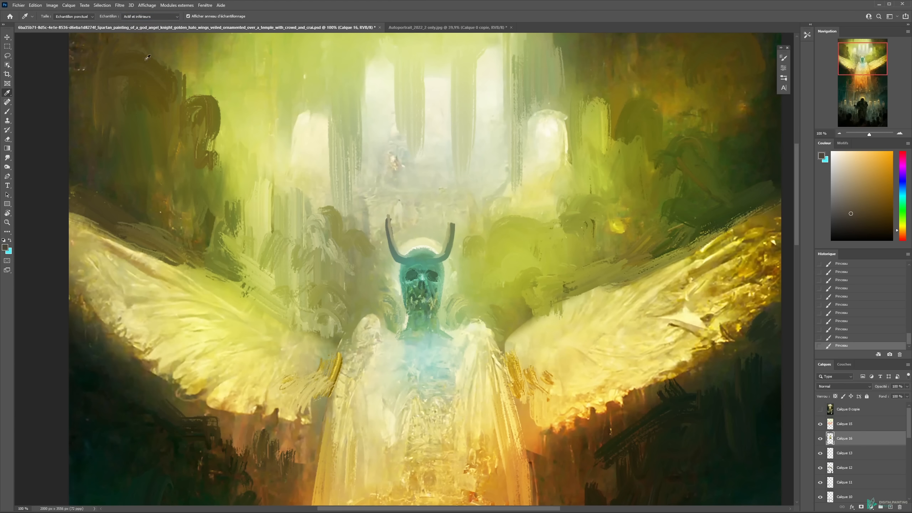
pyautogui.press('b')
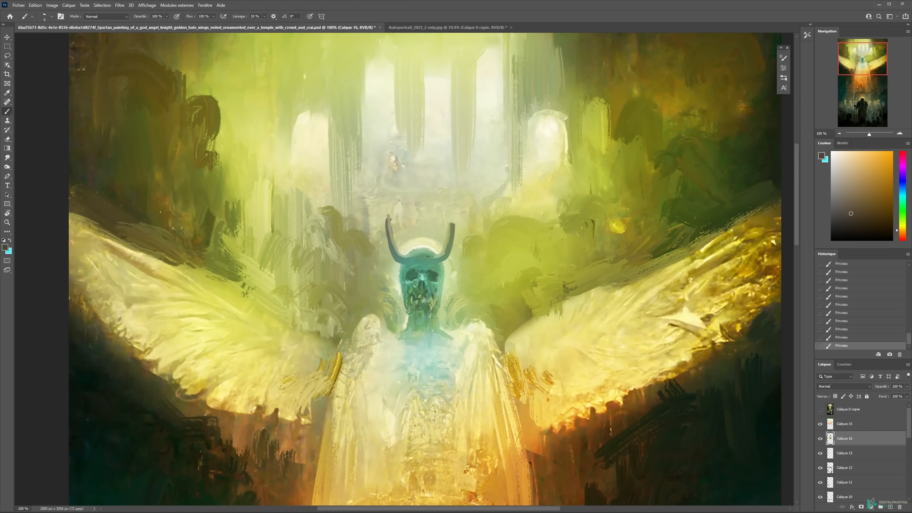
# - Sample nearby background colours and paint over the background around the horns on Calque 16, undoing the second stroke
pyautogui.keyDown('alt'); pyautogui.click(473, 261); pyautogui.keyUp('alt')
pyautogui.keyDown('alt'); pyautogui.click(473, 262); pyautogui.keyUp('alt')
pyautogui.press('.')
pyautogui.moveTo(485, 260)
pyautogui.mouseDown()
pyautogui.moveTo(474, 238)
pyautogui.moveTo(495, 235)
pyautogui.moveTo(491, 214)
pyautogui.moveTo(470, 190)
pyautogui.mouseUp()
pyautogui.keyDown('alt'); pyautogui.click(522, 203); pyautogui.keyUp('alt')
pyautogui.moveTo(525, 204)
pyautogui.mouseDown()
pyautogui.moveTo(491, 208)
pyautogui.moveTo(486, 219)
pyautogui.mouseUp()
pyautogui.hotkey('ctrl', 'z')
pyautogui.keyDown('alt'); pyautogui.click(423, 188); pyautogui.keyUp('alt')
pyautogui.moveTo(424, 187); pyautogui.dragTo(394, 215)
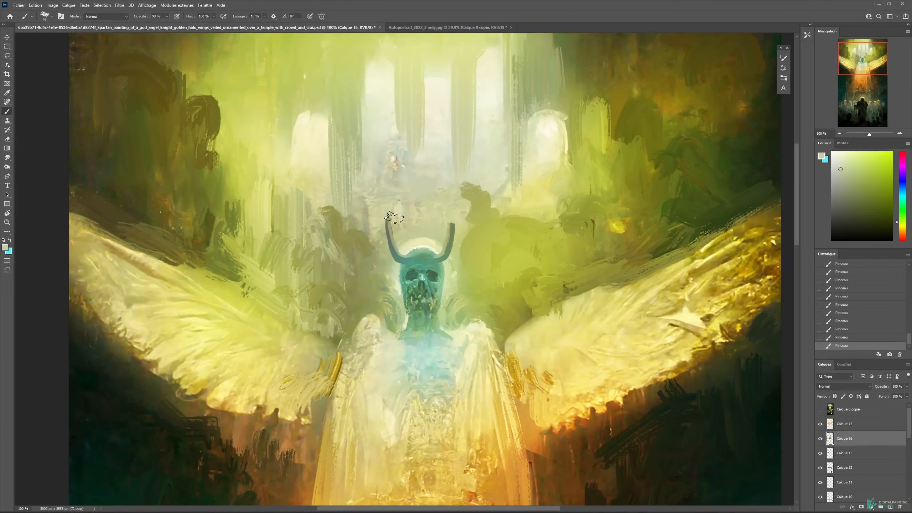
# - Sample the yellow-green above the left wing and paint a patch over the background there on Calque 16
pyautogui.keyDown('alt'); pyautogui.click(286, 322); pyautogui.keyUp('alt')
pyautogui.moveTo(292, 323); pyautogui.dragTo(289, 329)
# - Change the Eyedropper's layer sampling source and return to the Move tool
pyautogui.press('v')
pyautogui.press('i')
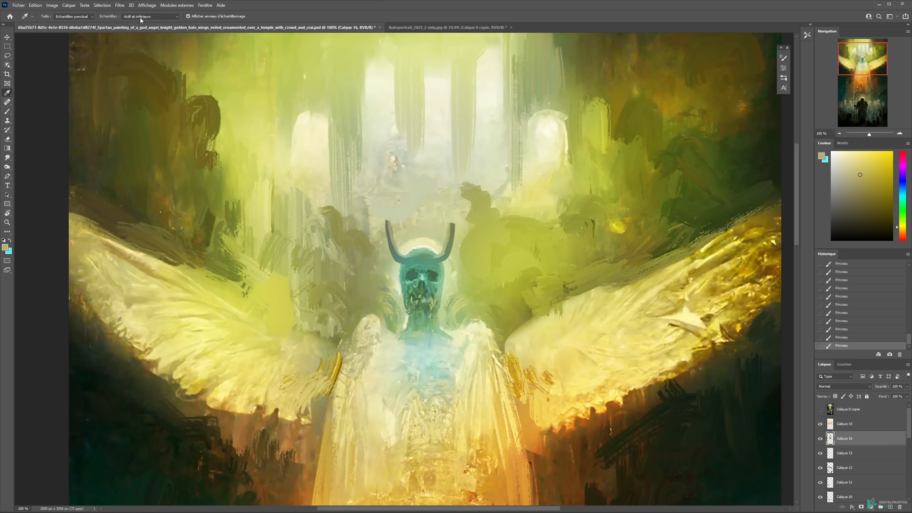
pyautogui.click(140, 16)
pyautogui.click(135, 32)
pyautogui.press('v')
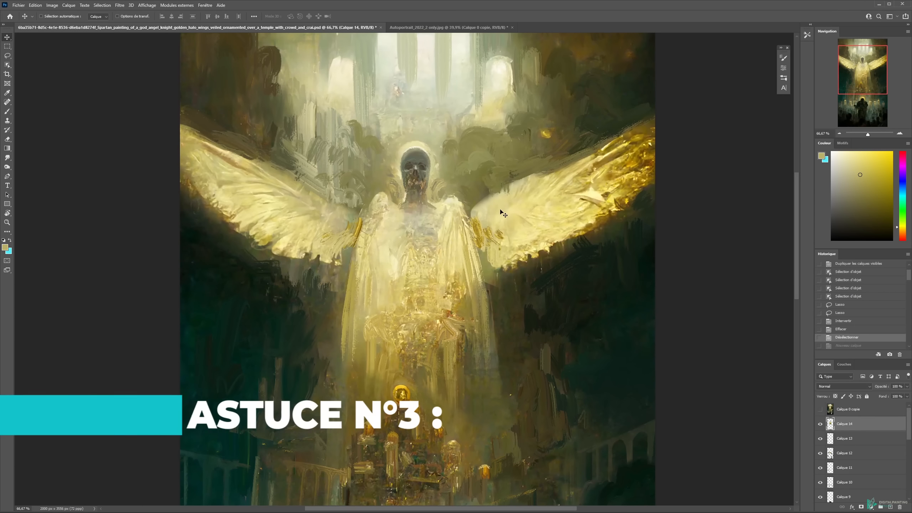
# - Try shifting the figure on Calque 14 slightly to the left, and undo the move
pyautogui.moveTo(482, 217); pyautogui.dragTo(463, 248)
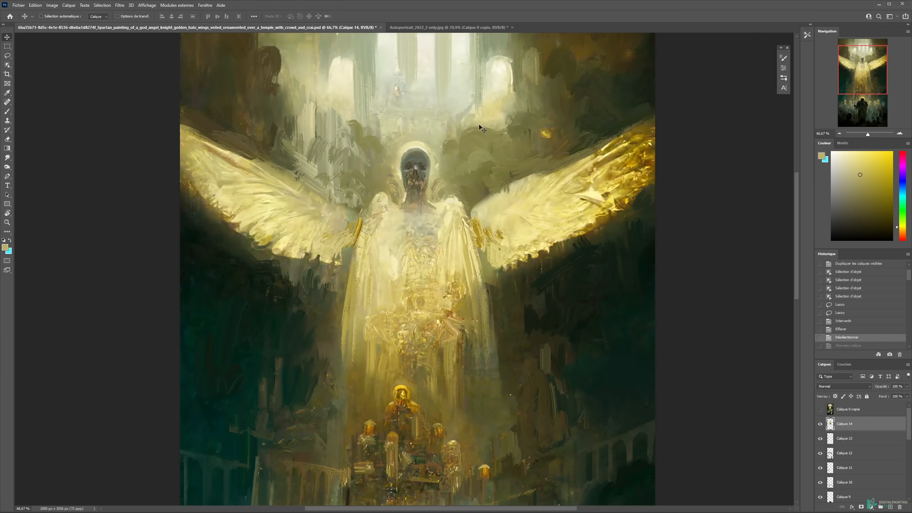
pyautogui.moveTo(364, 225); pyautogui.dragTo(368, 274)
pyautogui.moveTo(447, 264)
pyautogui.mouseDown()
pyautogui.moveTo(406, 274)
pyautogui.moveTo(441, 263)
pyautogui.mouseUp()
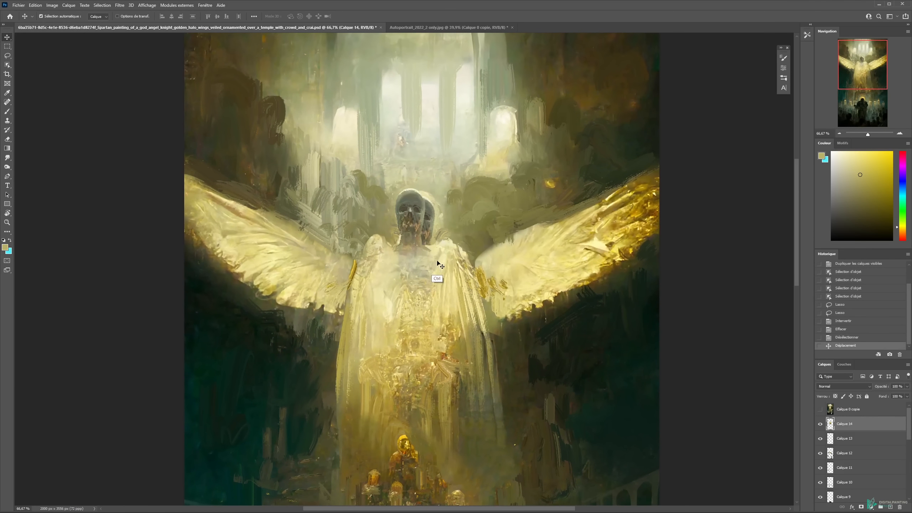
pyautogui.hotkey('ctrl', 'z')
pyautogui.moveTo(406, 291); pyautogui.dragTo(391, 260)
pyautogui.click(120, 5)
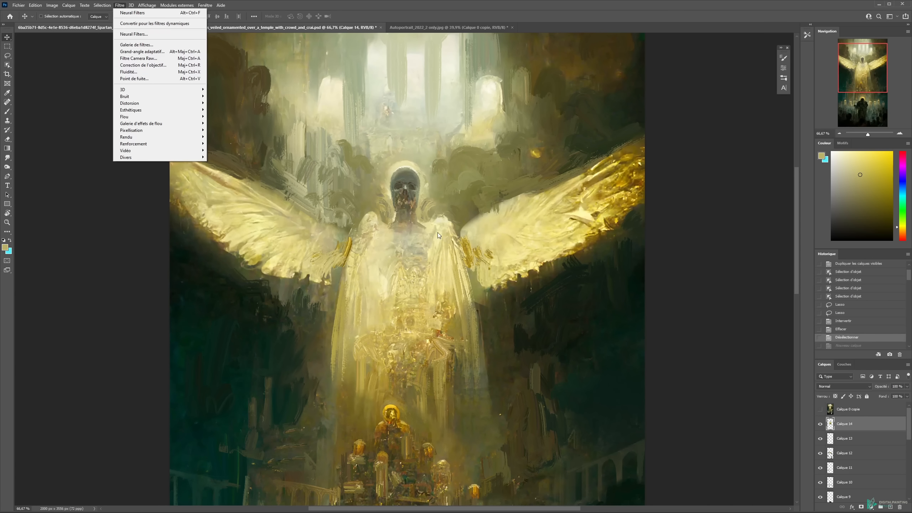
pyautogui.click(422, 233)
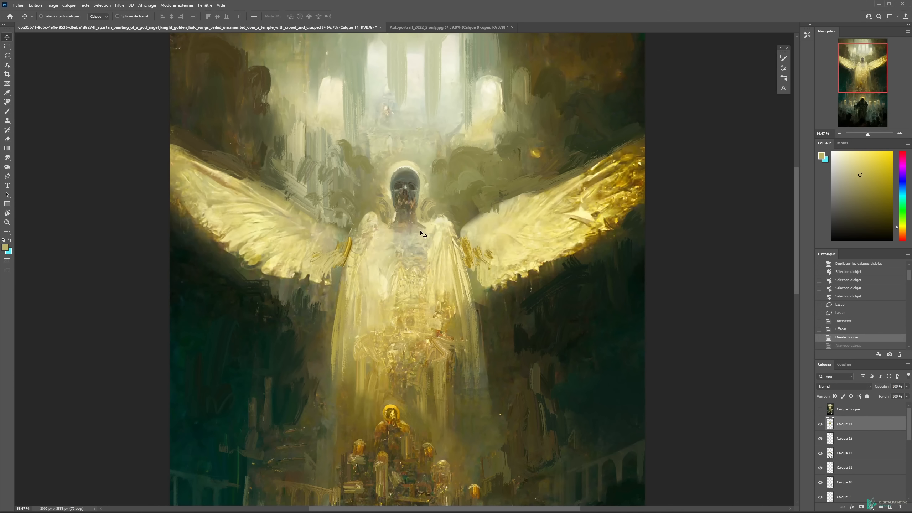
# - Try a default-grid Warp on the Calque 14 figure, bulging the robe outward on both sides and pushing its lower edge up
pyautogui.keyDown('ctrl'); pyautogui.click(409, 199); pyautogui.keyUp('ctrl')
pyautogui.moveTo(440, 182); pyautogui.dragTo(447, 199)
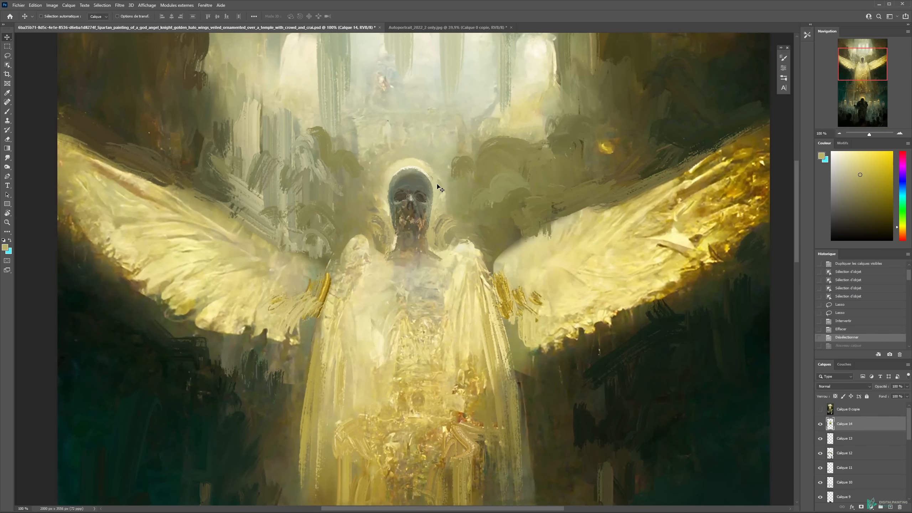
pyautogui.hotkey('ctrl', 't')
pyautogui.rightClick(435, 215)
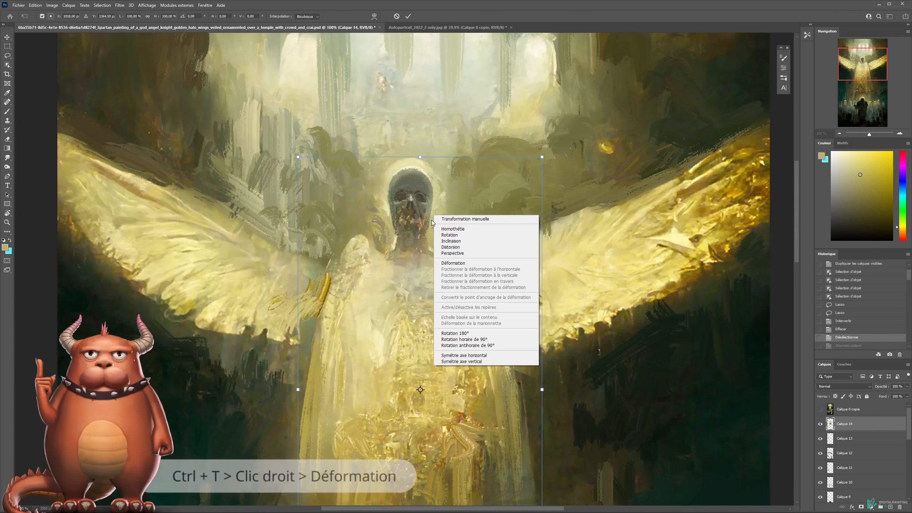
pyautogui.click(459, 264)
pyautogui.hotkey('ctrl', '-')
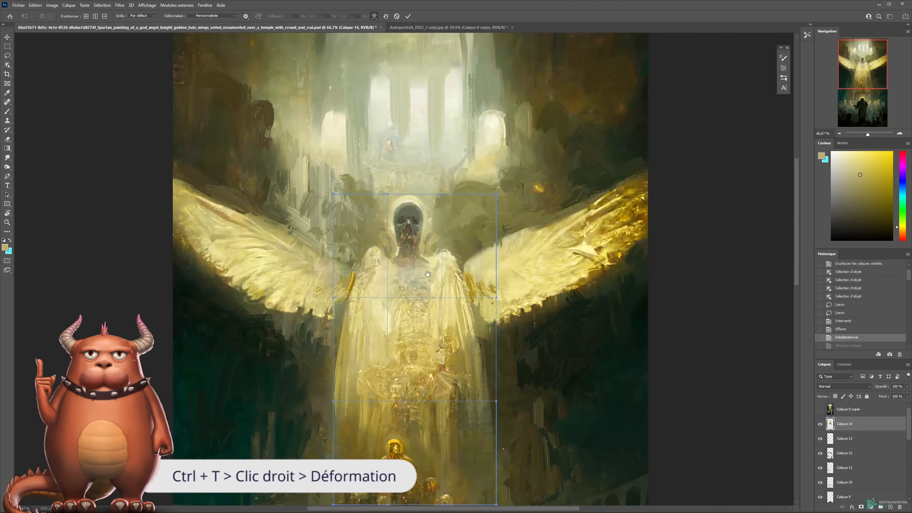
pyautogui.moveTo(427, 274); pyautogui.dragTo(440, 189)
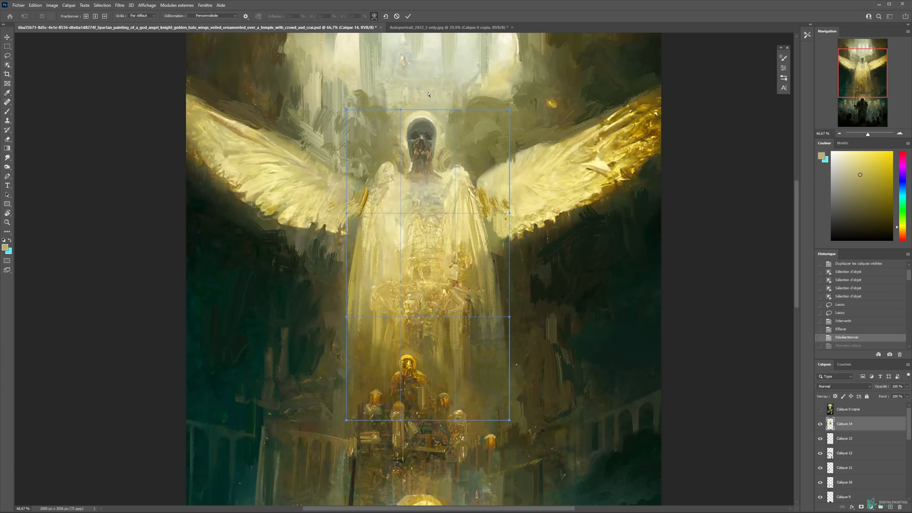
pyautogui.moveTo(398, 161); pyautogui.dragTo(458, 158)
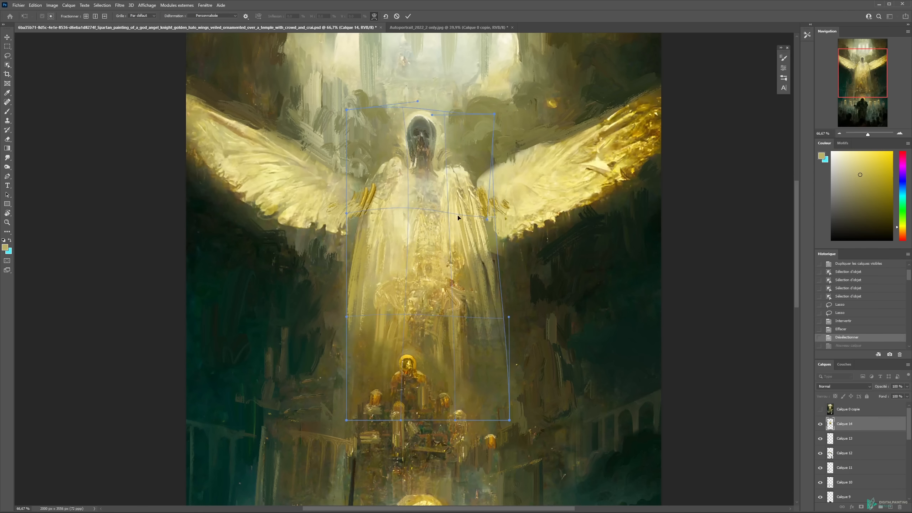
pyautogui.moveTo(469, 293); pyautogui.dragTo(501, 299)
pyautogui.moveTo(365, 263); pyautogui.dragTo(331, 258)
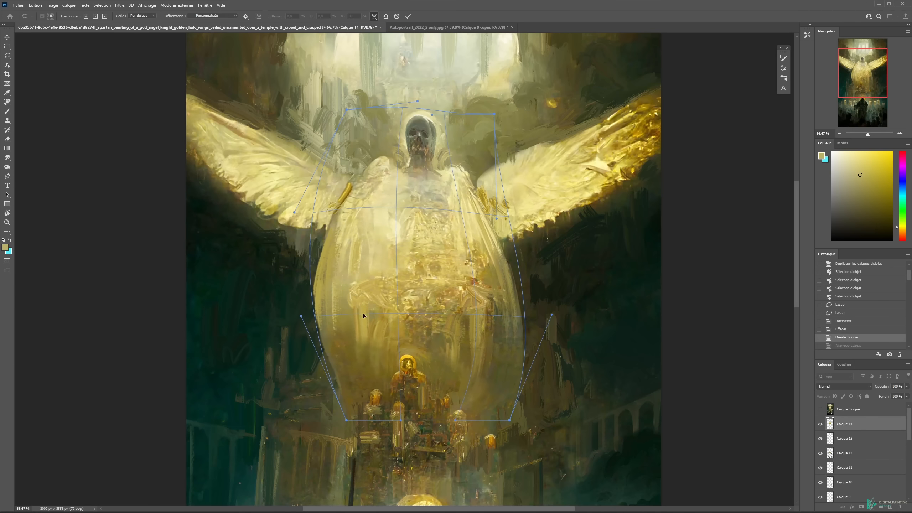
pyautogui.moveTo(326, 309); pyautogui.dragTo(308, 303)
pyautogui.moveTo(423, 362); pyautogui.dragTo(428, 325)
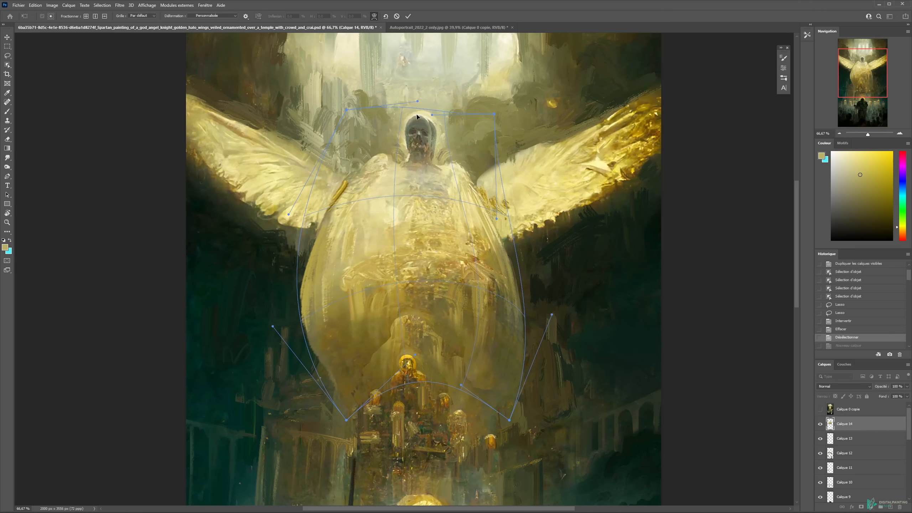
# - Pull the warp's corner points and handles around the head and shoulders, and cancel the deformation
pyautogui.moveTo(417, 103); pyautogui.dragTo(390, 79)
pyautogui.moveTo(344, 110); pyautogui.dragTo(362, 158)
pyautogui.moveTo(441, 241)
pyautogui.mouseDown()
pyautogui.moveTo(461, 248)
pyautogui.moveTo(439, 246)
pyautogui.mouseUp()
pyautogui.moveTo(495, 114); pyautogui.dragTo(539, 92)
pyautogui.moveTo(431, 115); pyautogui.dragTo(455, 54)
pyautogui.moveTo(496, 219); pyautogui.dragTo(476, 288)
pyautogui.moveTo(511, 333); pyautogui.dragTo(546, 309)
pyautogui.press('Escape')
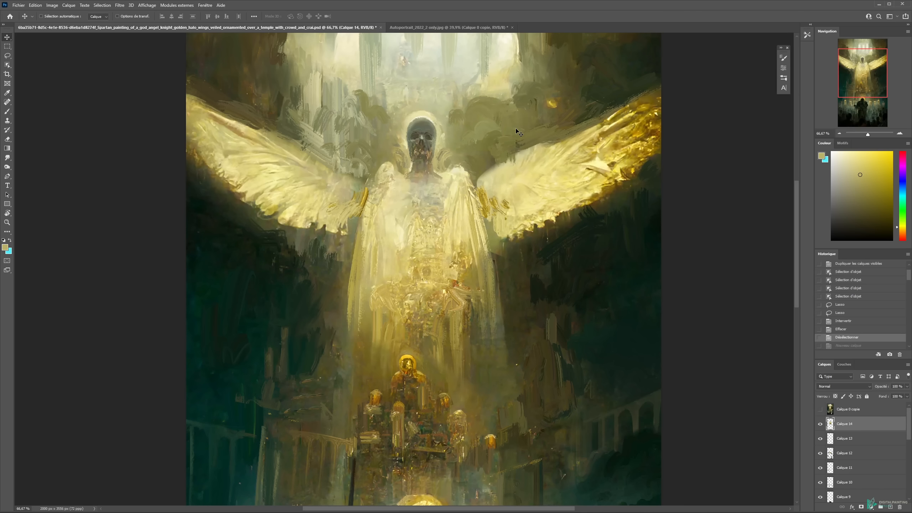
# - Start a Warp on Calque 14 with a 3 x 3 grid
pyautogui.hotkey('ctrl', 't')
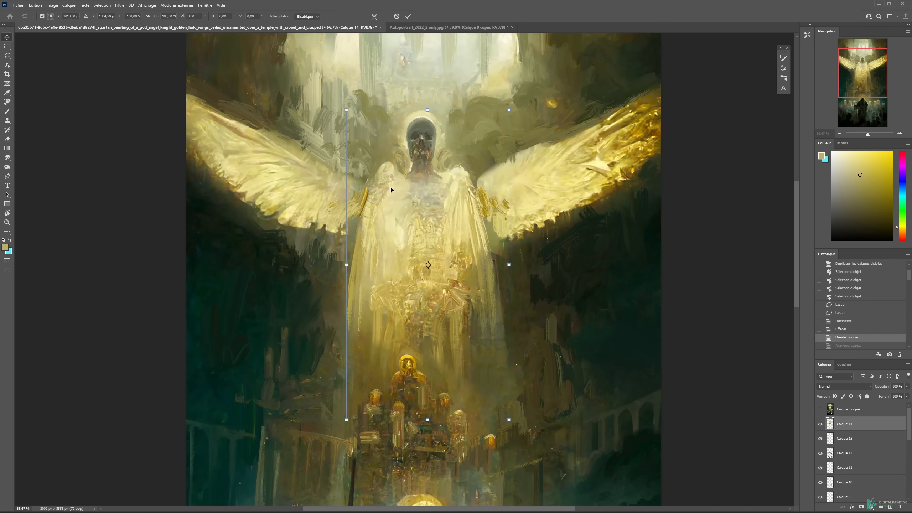
pyautogui.rightClick(411, 166)
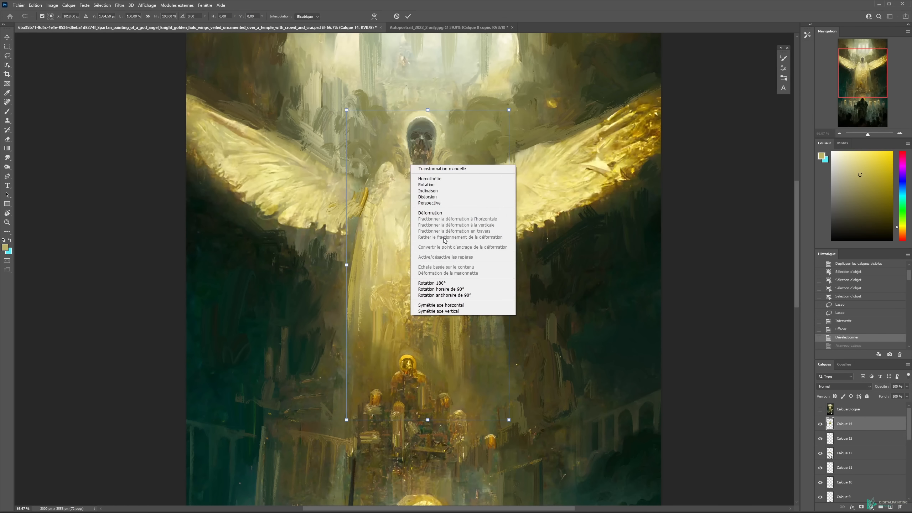
pyautogui.click(438, 216)
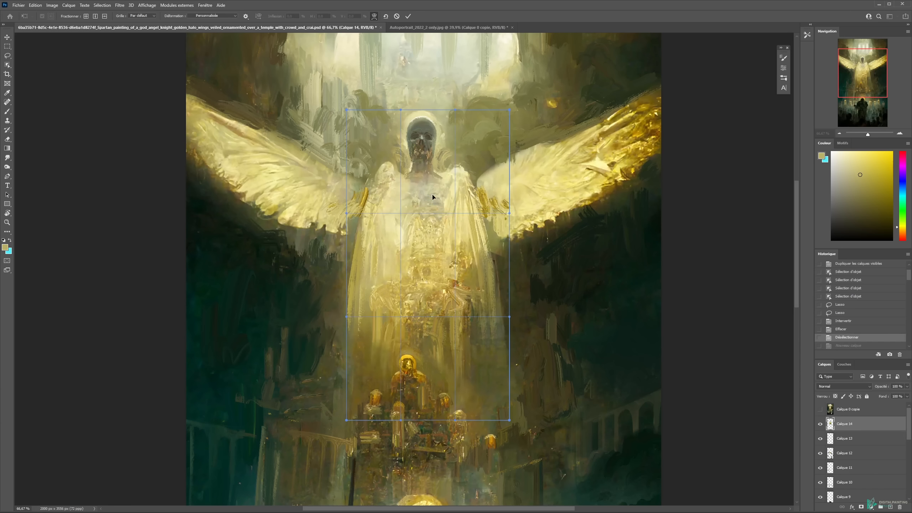
pyautogui.click(135, 15)
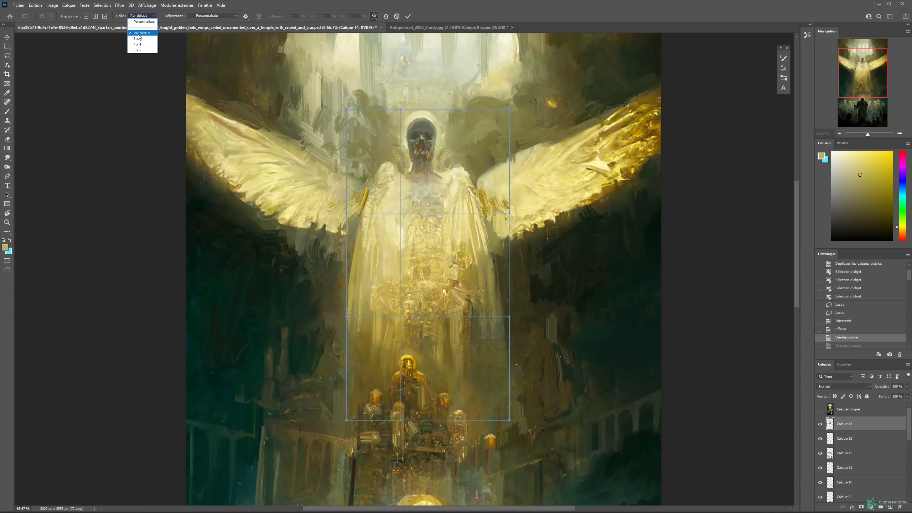
pyautogui.click(141, 40)
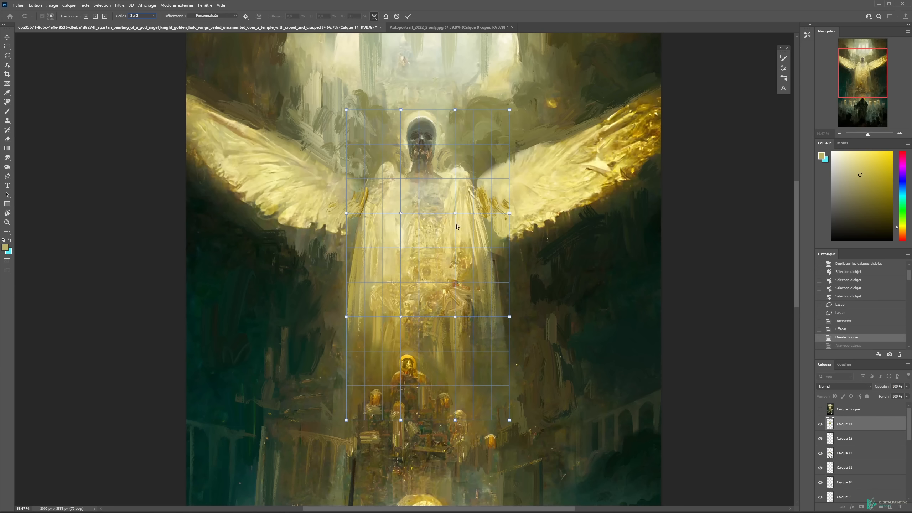
# - Raise the grid point above the skull's right side and shift the points along the left shoulder outward and down
pyautogui.hotkey('ctrl', '+')
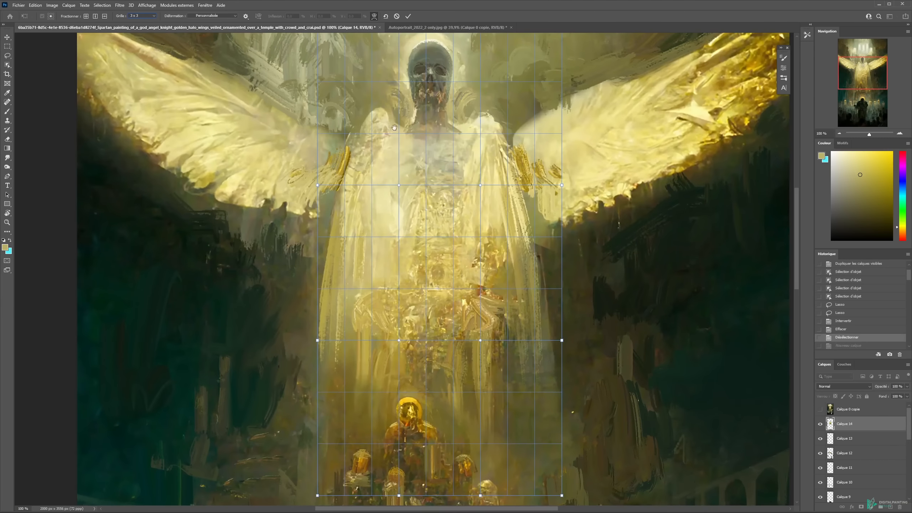
pyautogui.moveTo(395, 134); pyautogui.dragTo(382, 221)
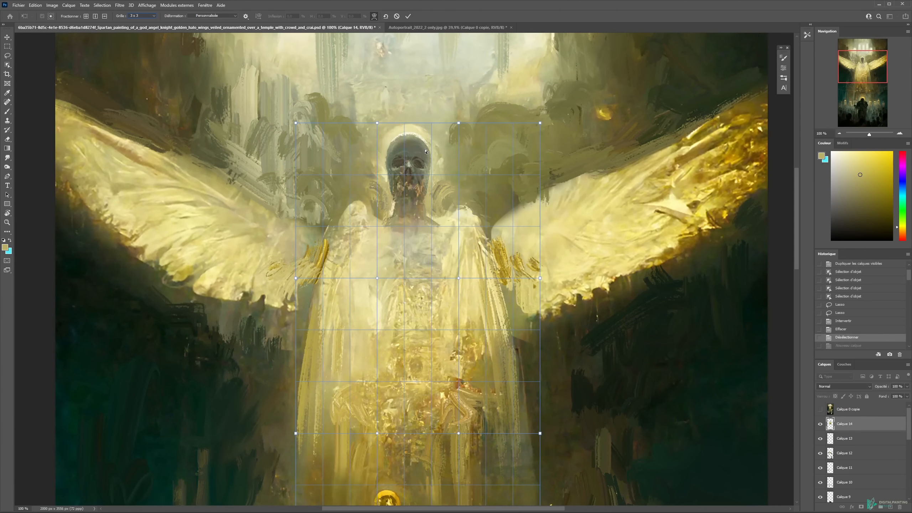
pyautogui.moveTo(434, 146); pyautogui.dragTo(414, 199)
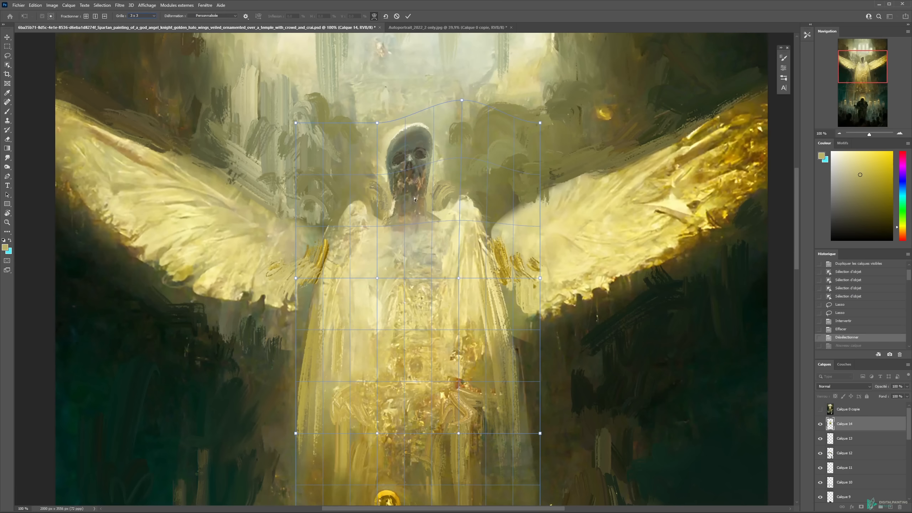
pyautogui.moveTo(344, 230); pyautogui.dragTo(331, 230)
pyautogui.moveTo(383, 269); pyautogui.dragTo(369, 303)
pyautogui.moveTo(368, 251); pyautogui.dragTo(365, 230)
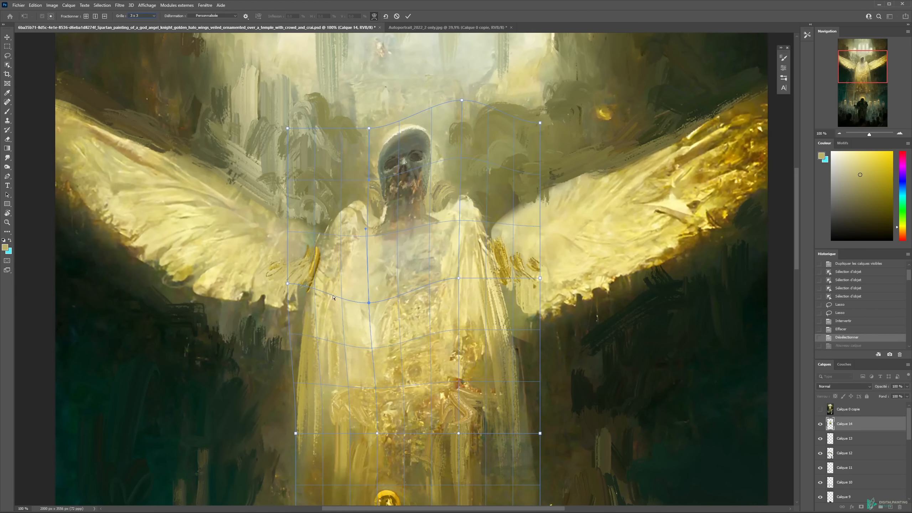
# - Stretch the skull upward with its upper grid point and bend the handles around the left shoulder
pyautogui.moveTo(369, 129); pyautogui.dragTo(387, 85)
pyautogui.click(287, 129)
pyautogui.moveTo(288, 180); pyautogui.dragTo(227, 145)
pyautogui.moveTo(287, 231); pyautogui.dragTo(251, 224)
pyautogui.moveTo(268, 253); pyautogui.dragTo(247, 140)
pyautogui.moveTo(438, 218); pyautogui.dragTo(456, 241)
pyautogui.click(348, 190)
pyautogui.moveTo(349, 241); pyautogui.dragTo(324, 248)
# - Reshape the chest and robe with the remaining 3 x 3 grid points and handles, and apply the warp
pyautogui.moveTo(391, 144); pyautogui.dragTo(403, 255)
pyautogui.click(448, 276)
pyautogui.moveTo(435, 226); pyautogui.dragTo(428, 244)
pyautogui.moveTo(495, 378); pyautogui.dragTo(507, 231)
pyautogui.moveTo(298, 284); pyautogui.dragTo(312, 281)
pyautogui.moveTo(312, 436); pyautogui.dragTo(335, 428)
pyautogui.moveTo(378, 284); pyautogui.dragTo(367, 289)
pyautogui.moveTo(442, 182); pyautogui.dragTo(454, 325)
pyautogui.click(408, 16)
# - Check the warped figure in the whole painting and undo the applied transformation
pyautogui.hotkey('ctrl', '-')
pyautogui.hotkey('ctrl', '-')
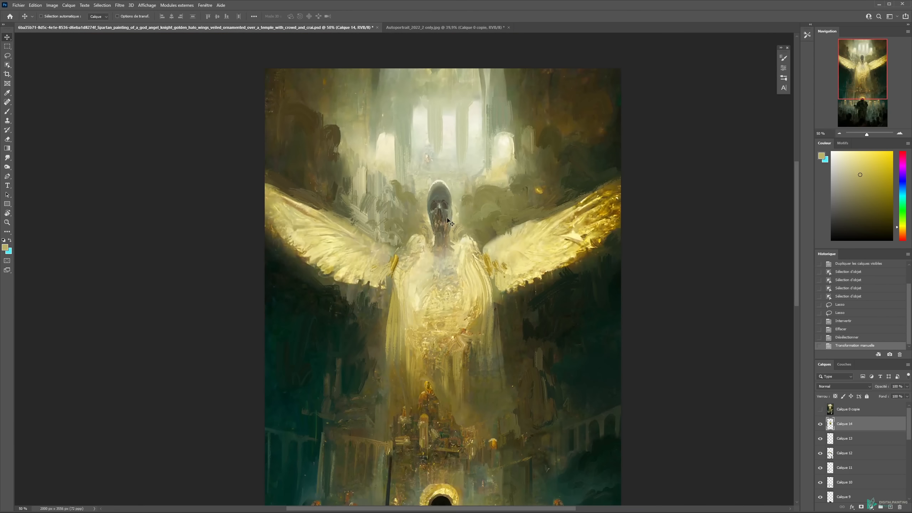
pyautogui.hotkey('ctrl', '+')
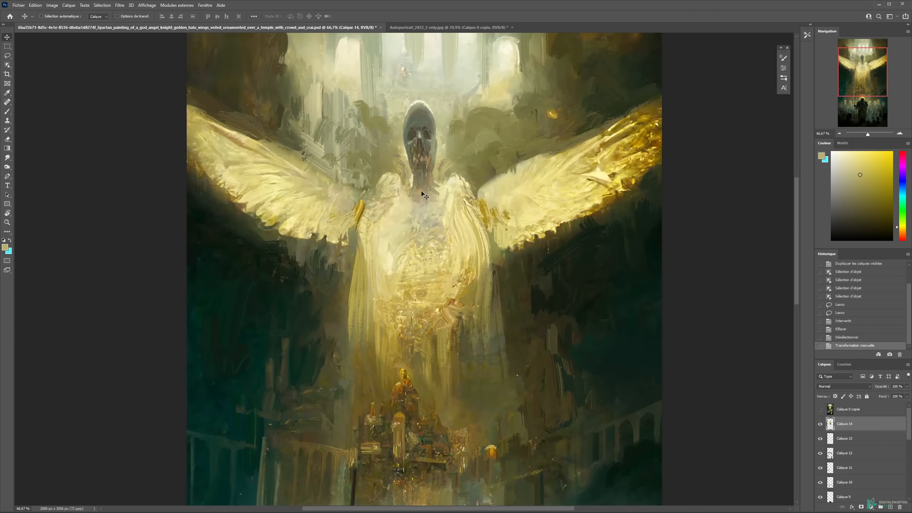
pyautogui.moveTo(431, 177); pyautogui.dragTo(429, 207)
pyautogui.hotkey('ctrl', 'z')
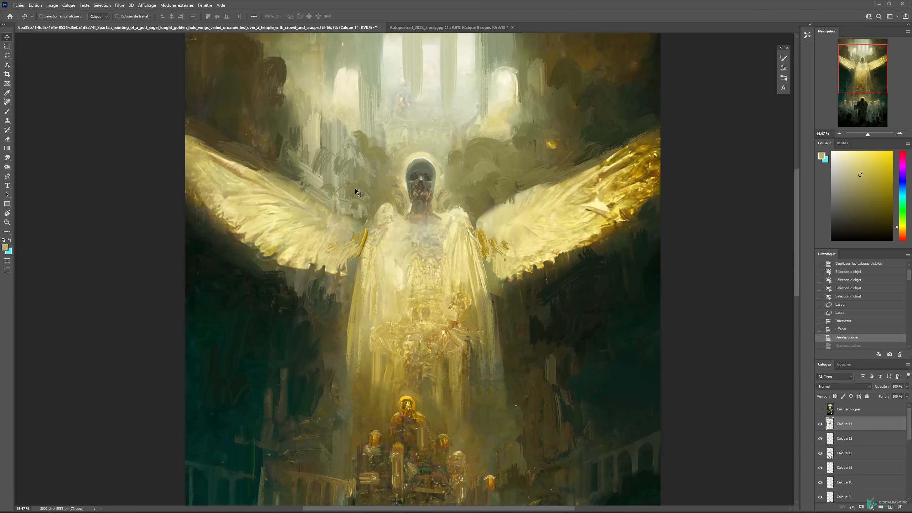
# - Start a Warp on Calque 14 with a 5 x 5 grid
pyautogui.hotkey('ctrl', 't')
pyautogui.rightClick(417, 205)
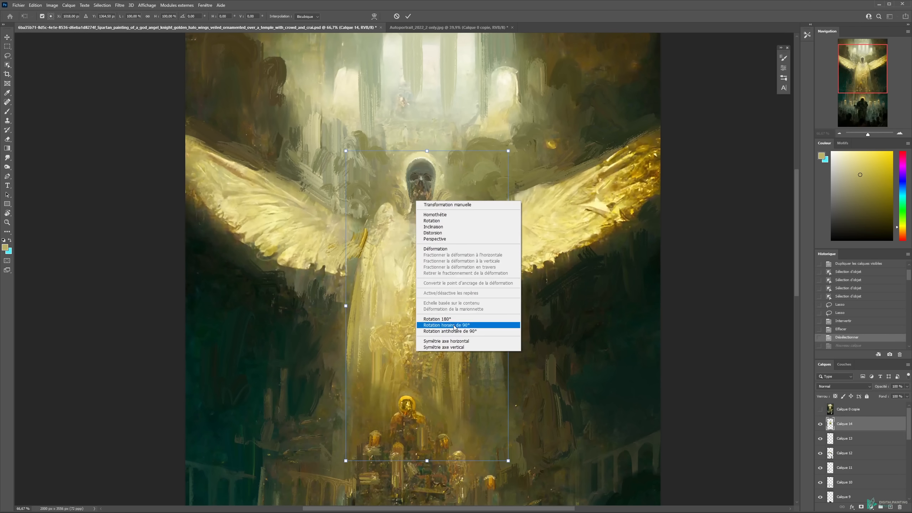
pyautogui.click(437, 248)
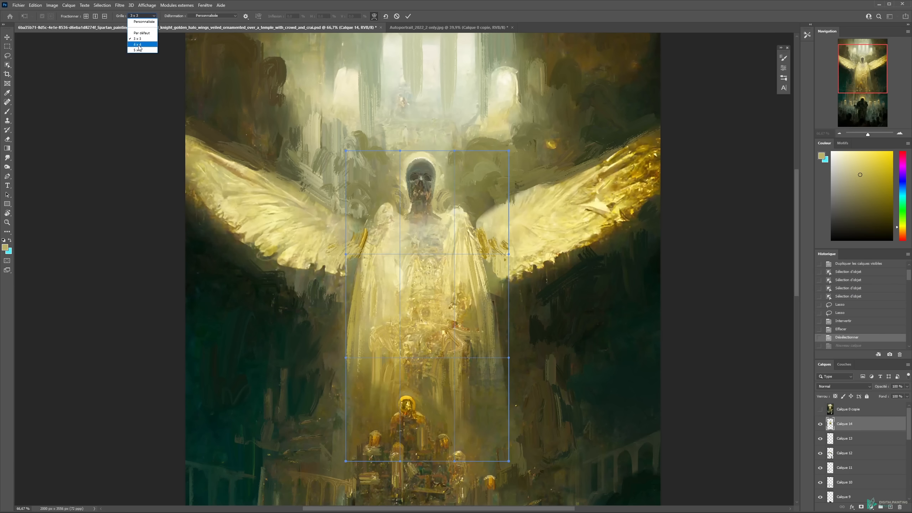
pyautogui.click(139, 50)
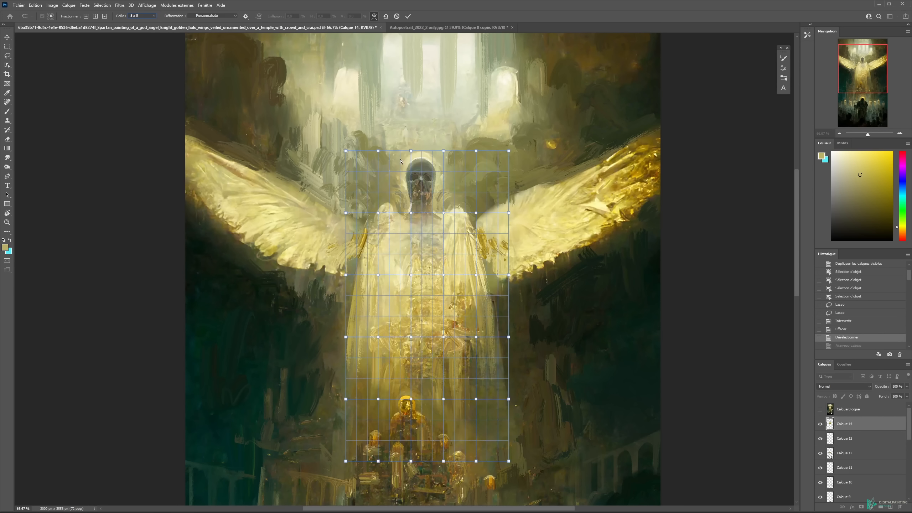
# - Adjust the 5 x 5 grid points and handles over the upper chest and around the skull to reshape them
pyautogui.hotkey('ctrl', '+')
pyautogui.hotkey('ctrl', '+')
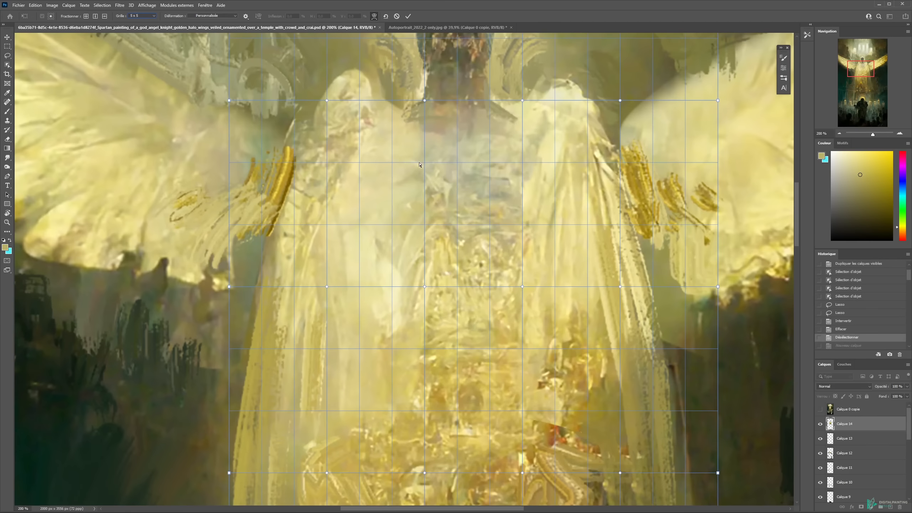
pyautogui.moveTo(424, 163); pyautogui.dragTo(398, 156)
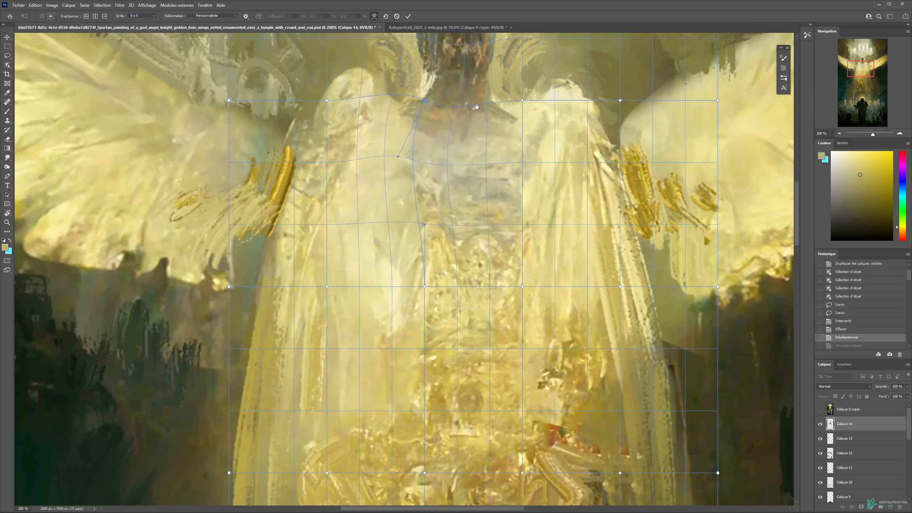
pyautogui.moveTo(477, 106); pyautogui.dragTo(445, 225)
pyautogui.moveTo(441, 124); pyautogui.dragTo(429, 130)
pyautogui.moveTo(483, 98); pyautogui.dragTo(538, 123)
pyautogui.click(394, 227)
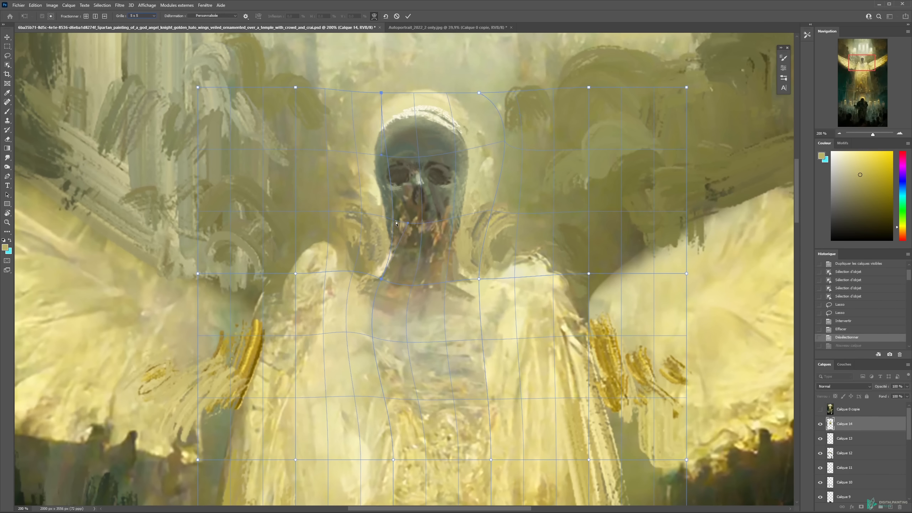
# - Bend the grid handles beside the left shoulder and widen the right side of the skull
pyautogui.click(294, 196)
pyautogui.moveTo(297, 216); pyautogui.dragTo(267, 216)
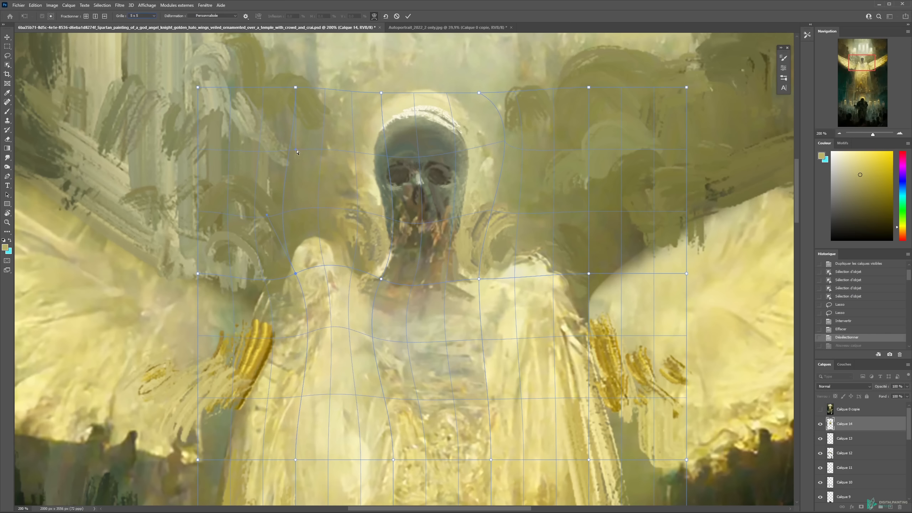
pyautogui.moveTo(277, 145); pyautogui.dragTo(349, 144)
pyautogui.moveTo(537, 175); pyautogui.dragTo(542, 174)
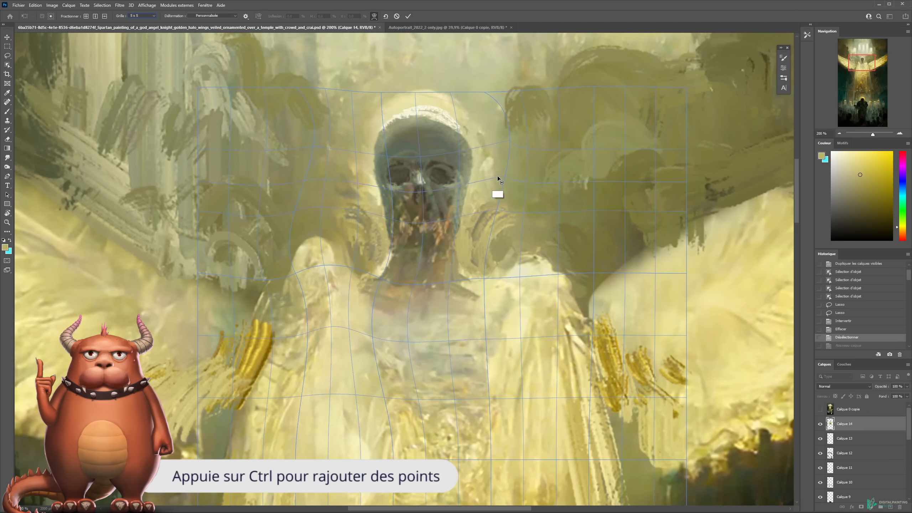
# - Try adding Warp split points beside the right shoulder and on the figure's left cheek, and bend the grid around the cheek
pyautogui.keyDown('ctrl'); pyautogui.click(576, 182); pyautogui.keyUp('ctrl')
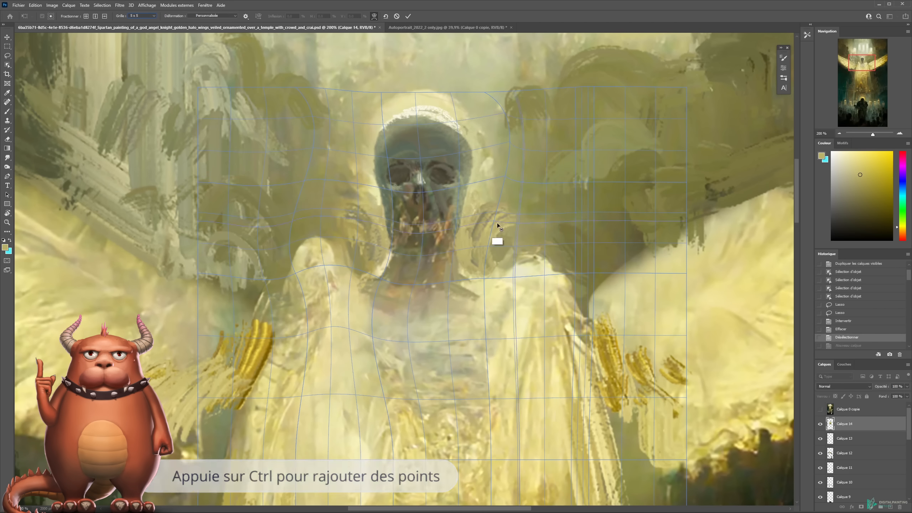
pyautogui.keyDown('ctrl'); pyautogui.click(405, 207); pyautogui.keyUp('ctrl')
pyautogui.moveTo(403, 192); pyautogui.dragTo(408, 200)
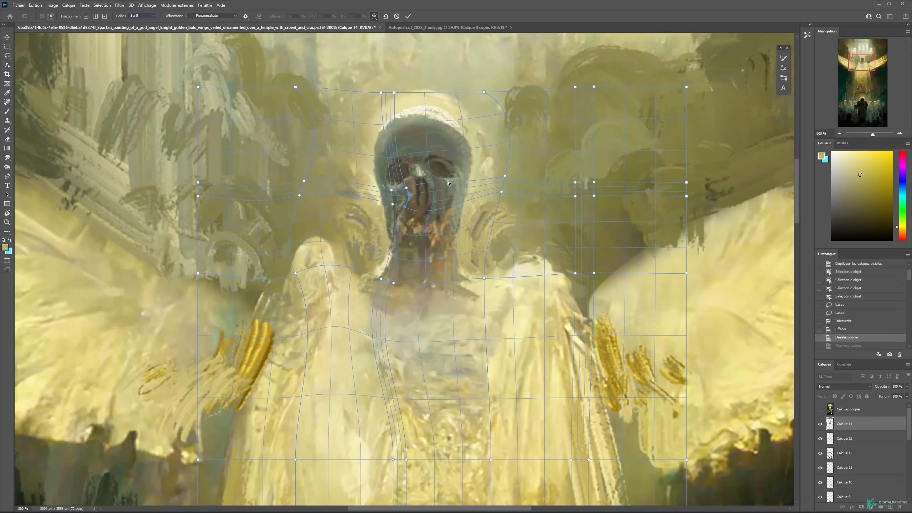
pyautogui.press('Return')
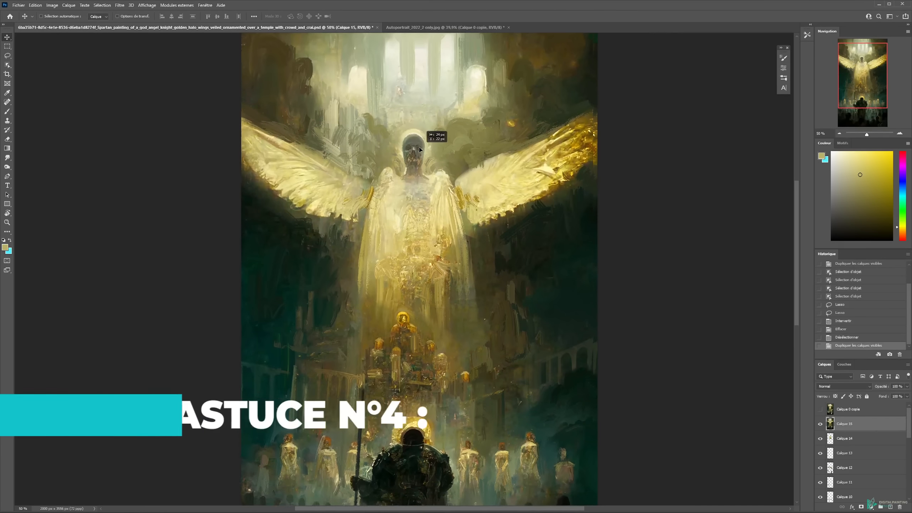
# - Start a selective colour correction (Correction sélective) on Calque 15 with the whole painting in view
pyautogui.moveTo(418, 152)
pyautogui.mouseDown()
pyautogui.moveTo(399, 176)
pyautogui.moveTo(467, 161)
pyautogui.moveTo(405, 130)
pyautogui.moveTo(457, 158)
pyautogui.moveTo(429, 154)
pyautogui.mouseUp()
pyautogui.moveTo(387, 94); pyautogui.dragTo(388, 137)
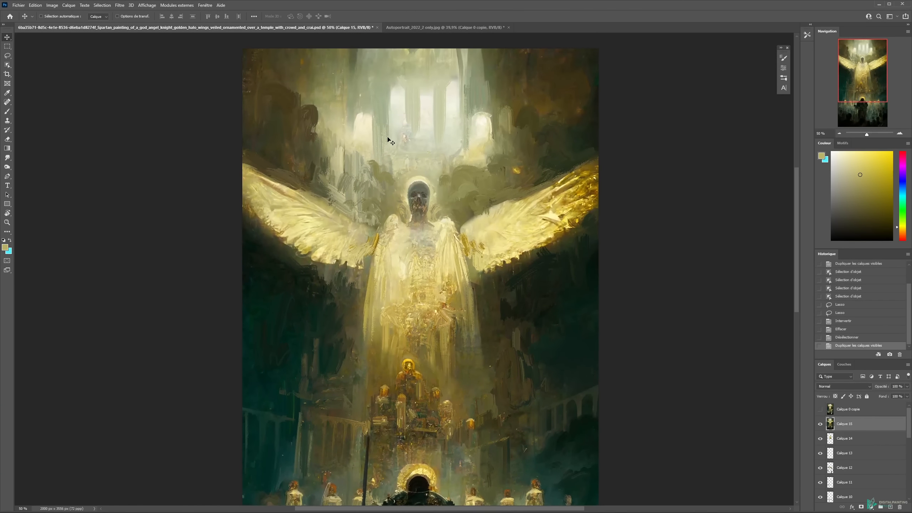
pyautogui.moveTo(449, 231); pyautogui.dragTo(453, 204)
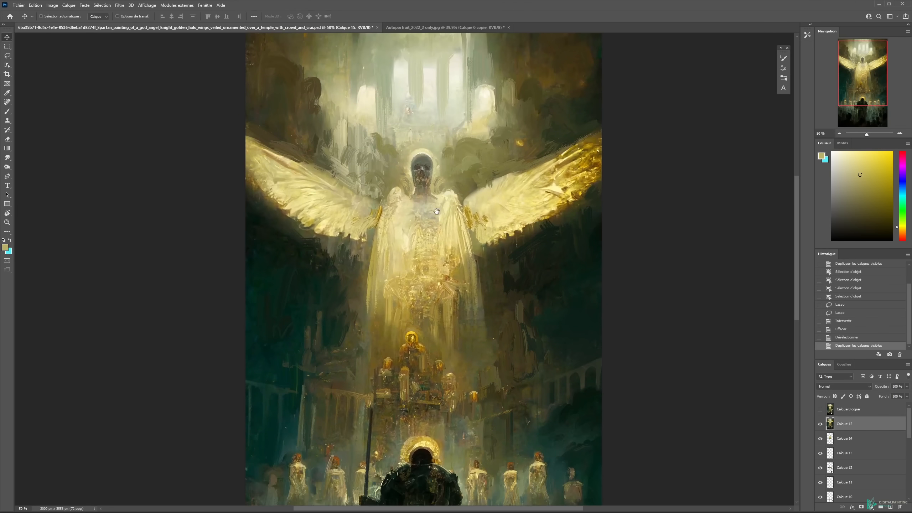
pyautogui.hotkey('ctrl', '-')
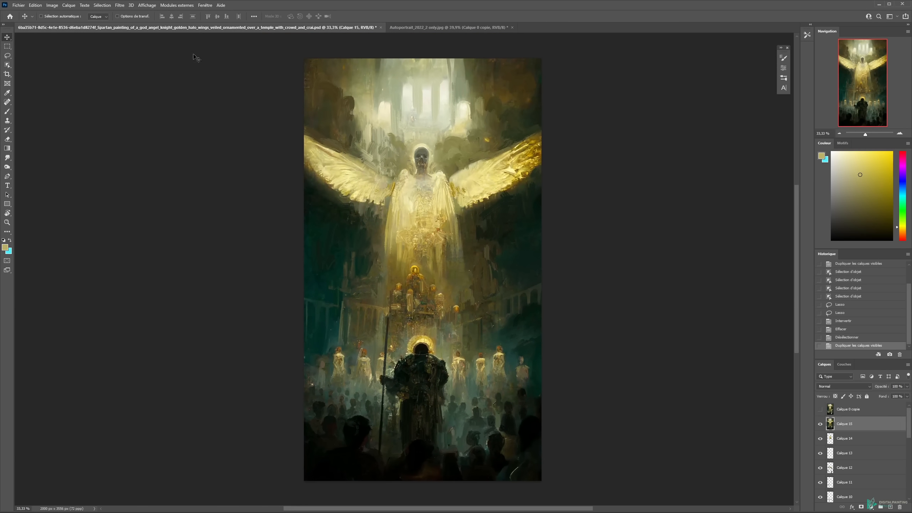
pyautogui.click(52, 5)
pyautogui.moveTo(68, 25)
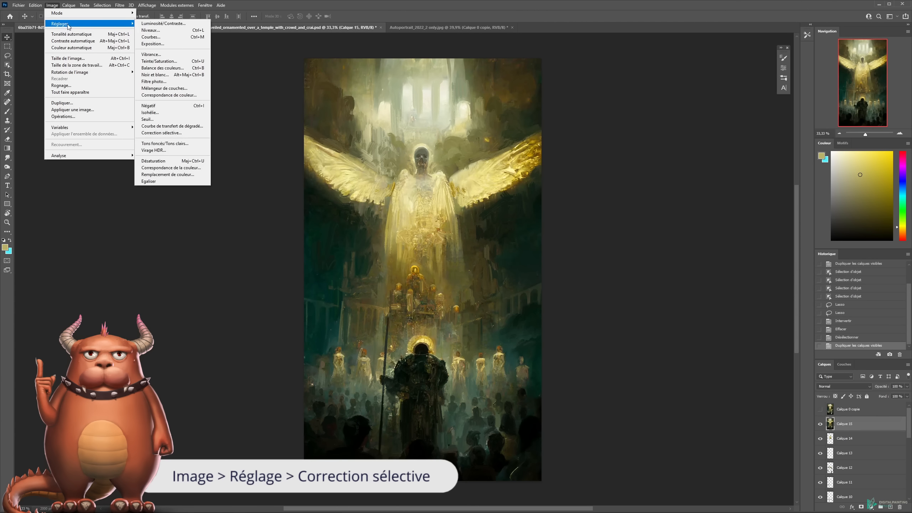
pyautogui.click(180, 133)
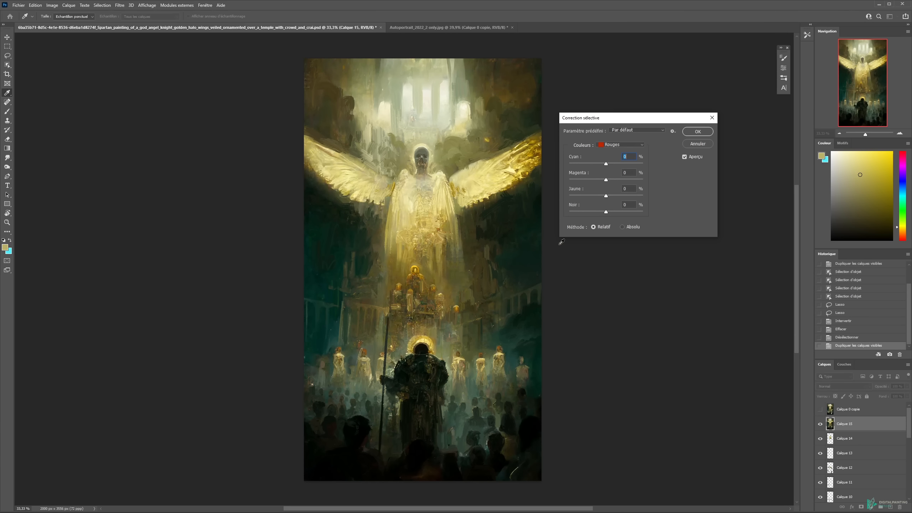
# - Try lowering Cyan to -100% in the Jaunes range and compare the painting with the preview off and on
pyautogui.click(621, 145)
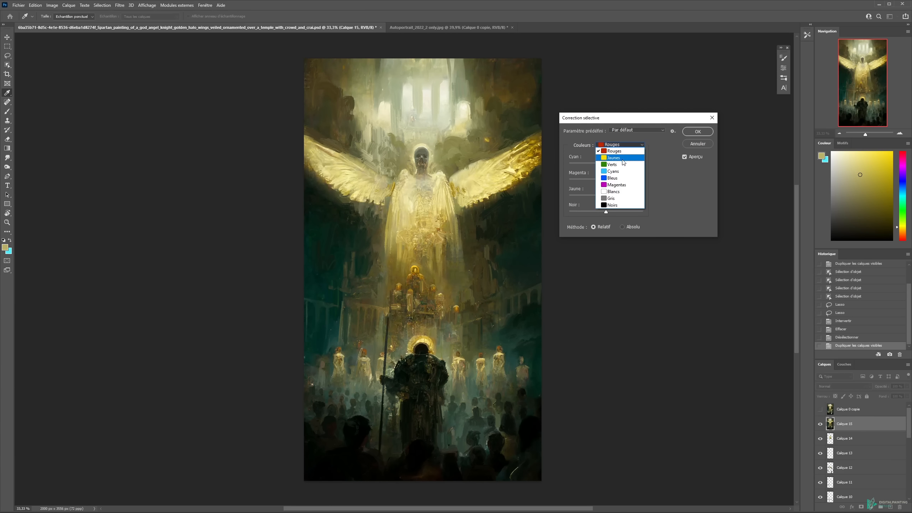
pyautogui.click(623, 160)
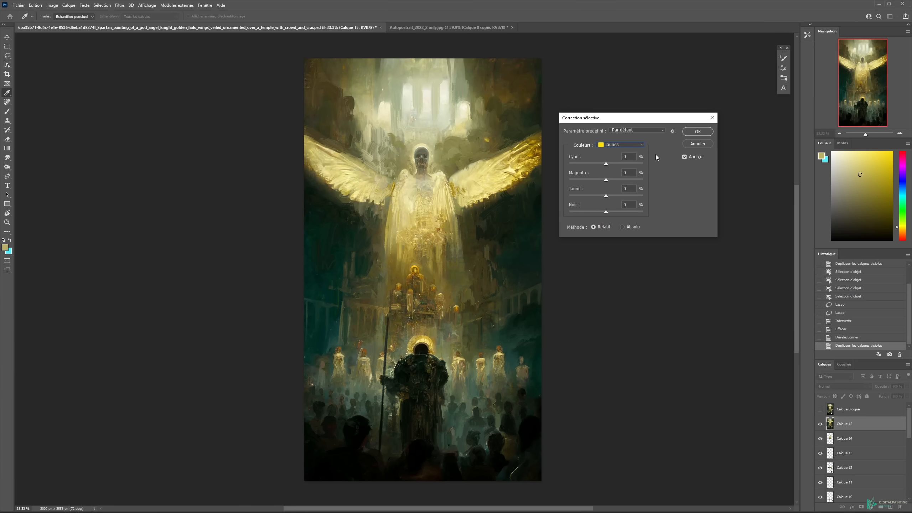
pyautogui.moveTo(606, 164)
pyautogui.mouseDown()
pyautogui.moveTo(637, 165)
pyautogui.moveTo(623, 166)
pyautogui.mouseUp()
pyautogui.moveTo(562, 156); pyautogui.dragTo(518, 160)
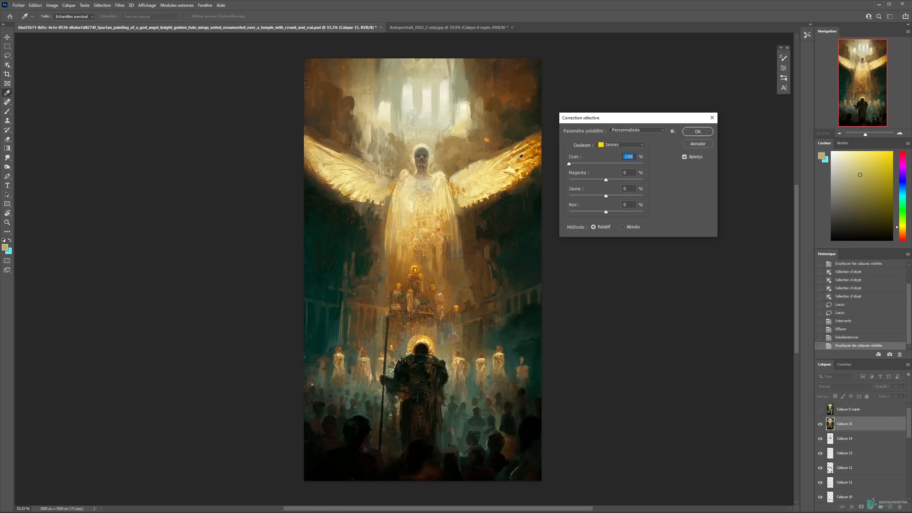
pyautogui.click(692, 157)
pyautogui.click(691, 158)
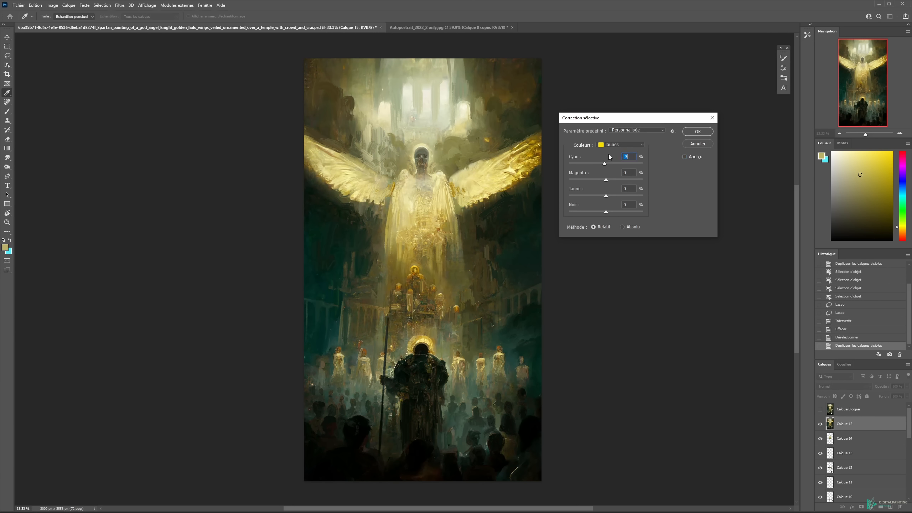
# - Lower Cyan to its minimum in the Rouges range and turn the correction preview back on
pyautogui.click(615, 143)
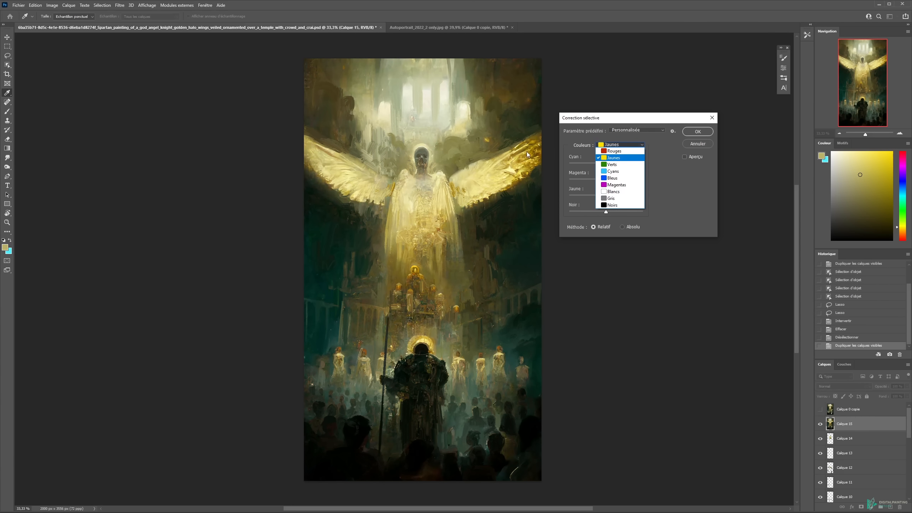
pyautogui.click(615, 151)
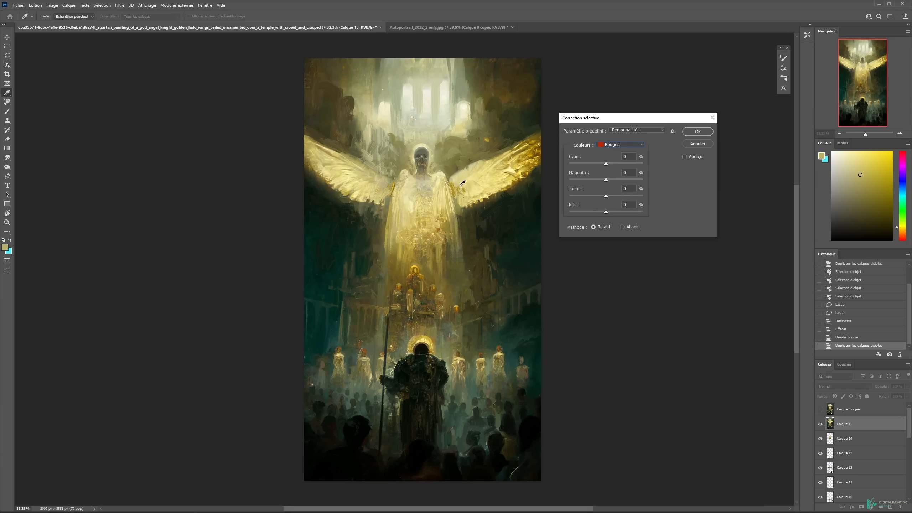
pyautogui.moveTo(606, 165); pyautogui.dragTo(605, 164)
pyautogui.moveTo(577, 166); pyautogui.dragTo(569, 165)
pyautogui.click(685, 157)
# - Set the Cyans range to Cyan +26%, Magenta -51% and Jaune -100%
pyautogui.click(615, 145)
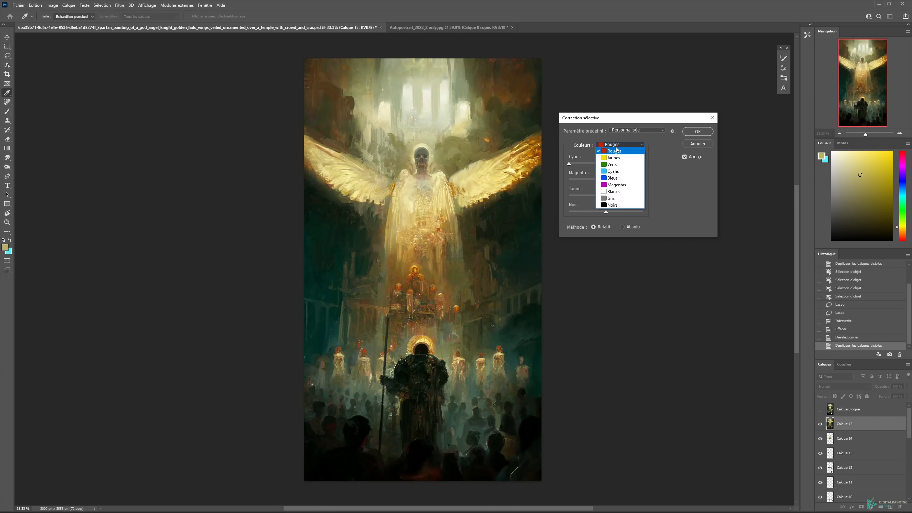
pyautogui.click(611, 171)
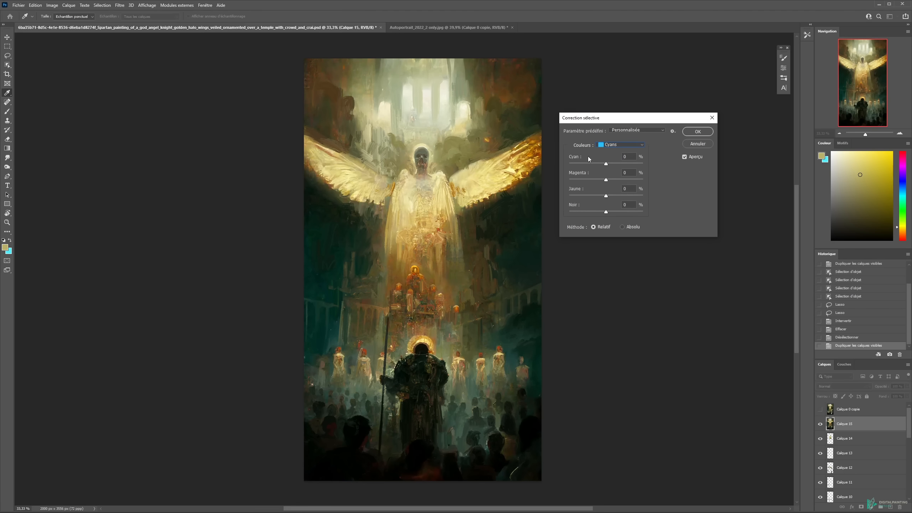
pyautogui.moveTo(605, 182); pyautogui.dragTo(565, 196)
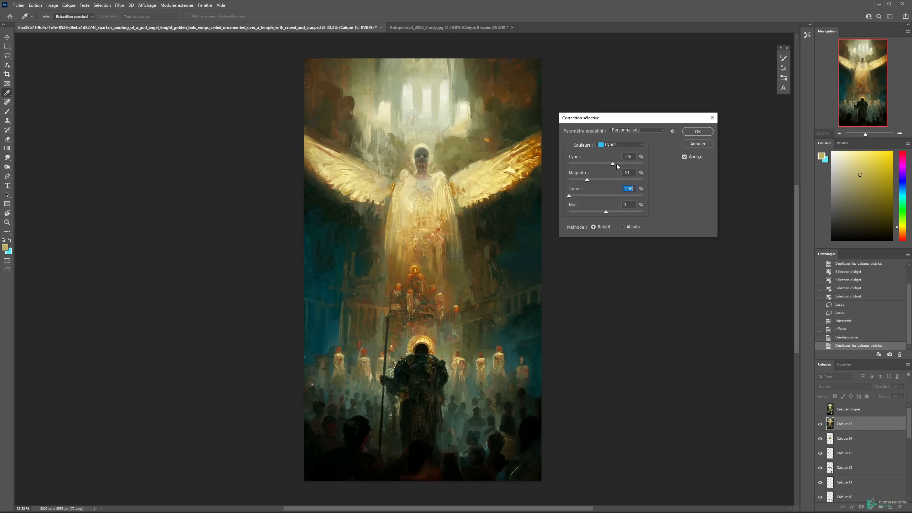
# - Lower Jaune to its minimum in the Verts range and apply the selective colour correction
pyautogui.click(610, 145)
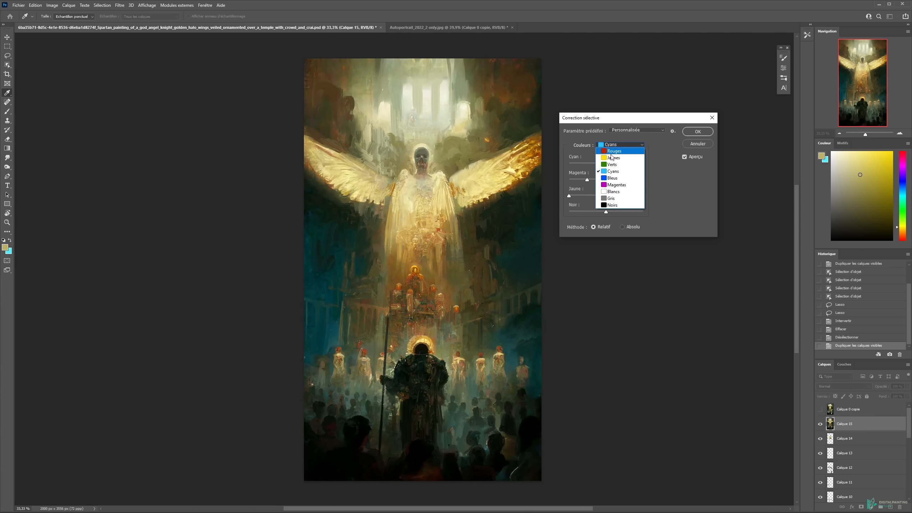
pyautogui.click(612, 164)
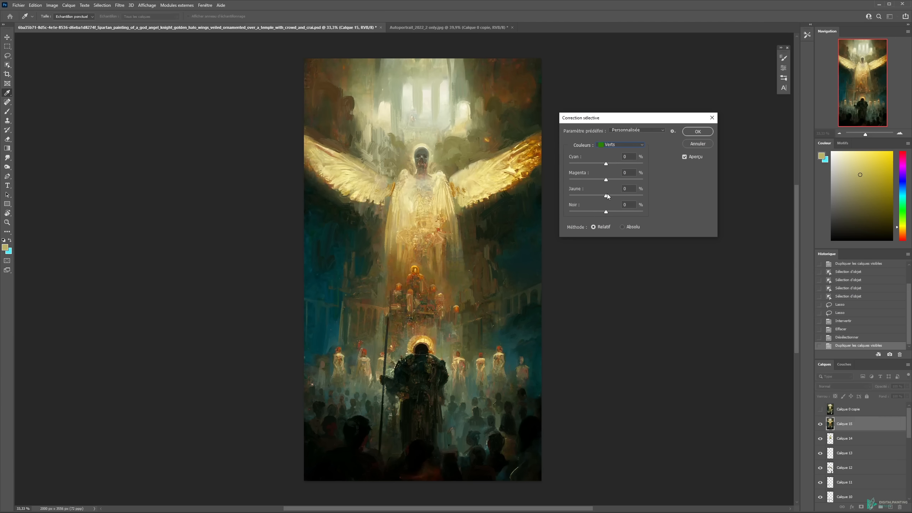
pyautogui.moveTo(595, 200); pyautogui.dragTo(564, 196)
pyautogui.click(697, 132)
# - Compare the painting before and after the selective colour correction by repeatedly undoing and redoing it
pyautogui.press('z')
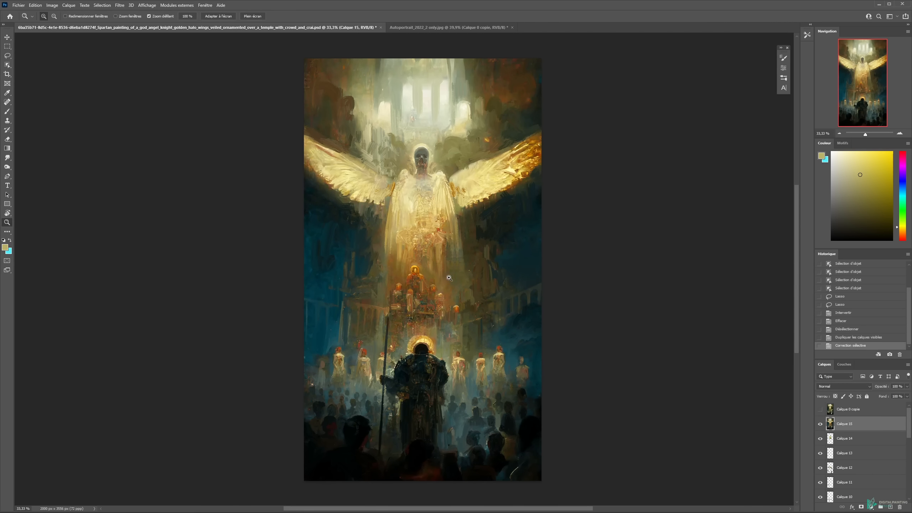
pyautogui.click(450, 279)
pyautogui.moveTo(460, 301); pyautogui.dragTo(482, 250)
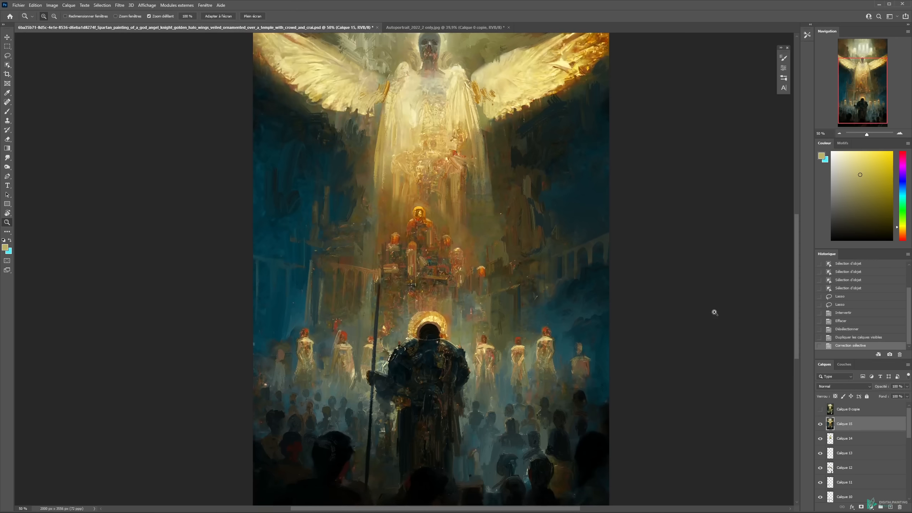
pyautogui.moveTo(586, 175)
pyautogui.mouseDown()
pyautogui.moveTo(578, 290)
pyautogui.moveTo(614, 213)
pyautogui.mouseUp()
pyautogui.hotkey('ctrl', 'z')
pyautogui.hotkey('ctrl', 'shift', 'z')
pyautogui.hotkey('ctrl', '-')
pyautogui.hotkey('ctrl', 'z')
pyautogui.hotkey('ctrl', 'shift', 'z')
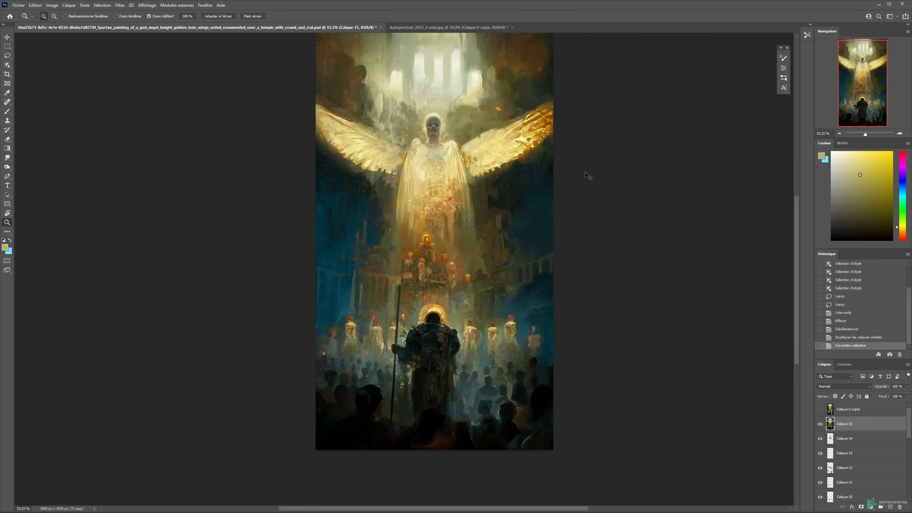
pyautogui.moveTo(477, 166); pyautogui.dragTo(481, 207)
pyautogui.hotkey('ctrl', 'z')
pyautogui.hotkey('ctrl', 'shift', 'z')
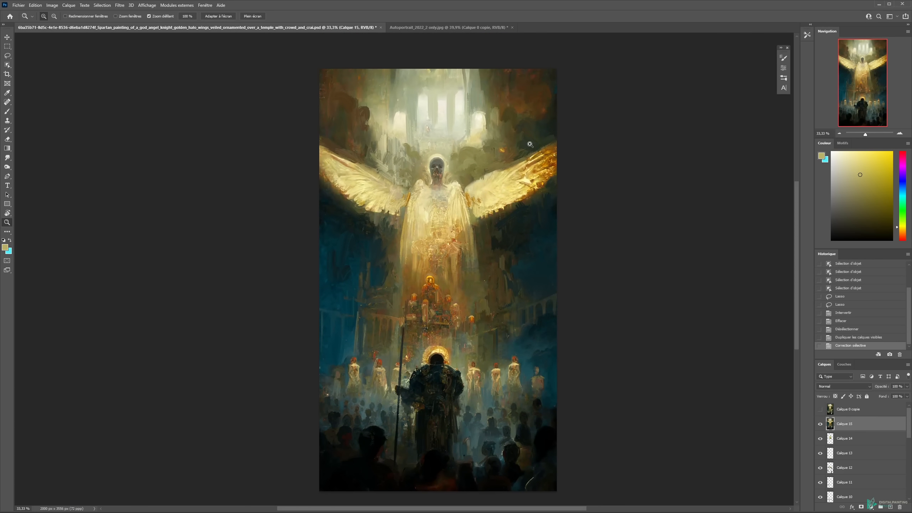
pyautogui.hotkey('ctrl', 'z')
pyautogui.hotkey('ctrl', 'shift', 'z')
pyautogui.press('v')
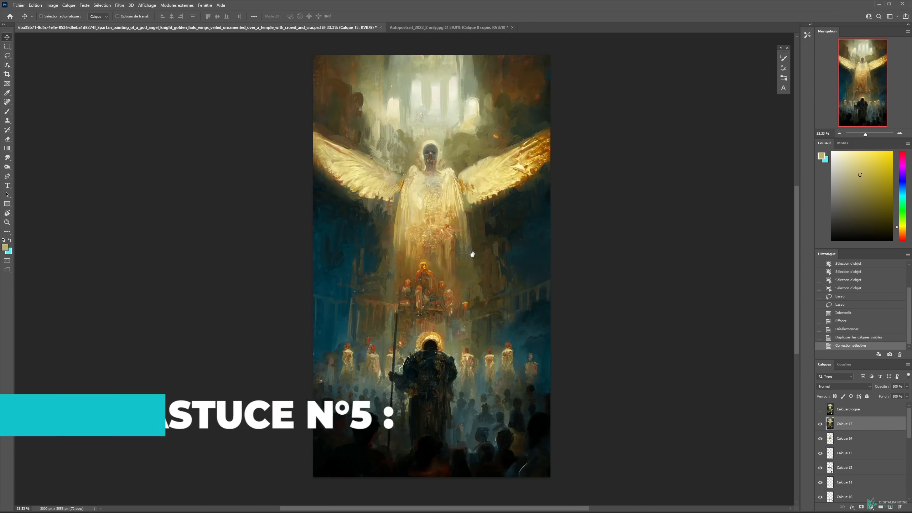
# - Shift the painting off-centre at 25% zoom and recentre it in the document window
pyautogui.hotkey('ctrl', '-')
pyautogui.moveTo(397, 222); pyautogui.dragTo(486, 195)
pyautogui.press('z')
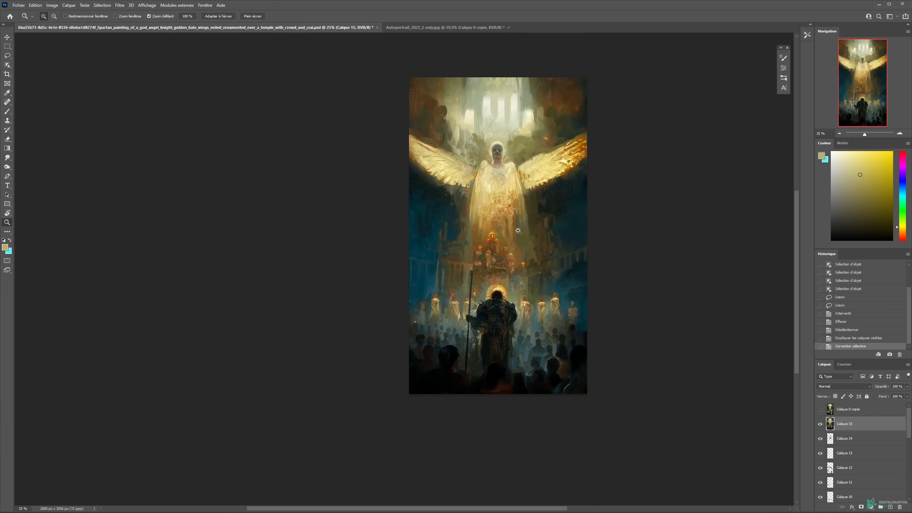
pyautogui.click(517, 233)
pyautogui.keyDown('alt'); pyautogui.click(443, 225); pyautogui.keyUp('alt')
pyautogui.press('v')
pyautogui.moveTo(476, 197); pyautogui.dragTo(517, 176)
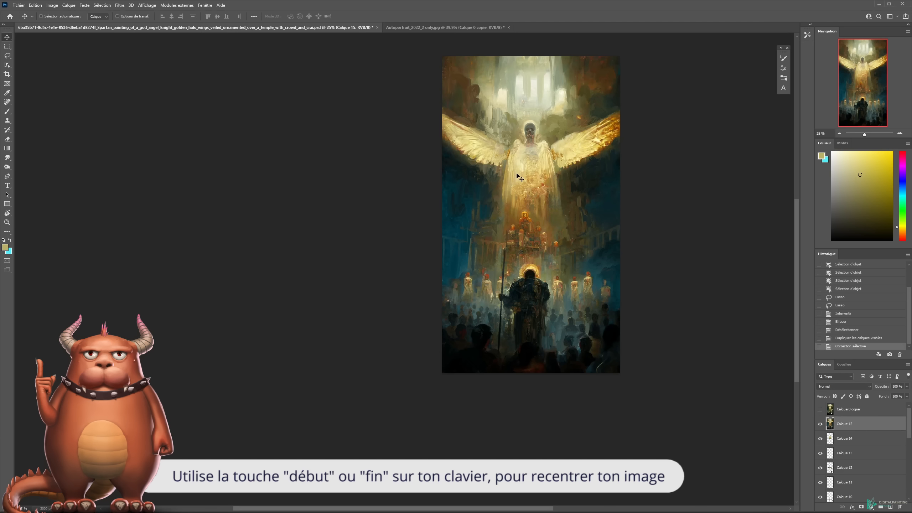
pyautogui.press('Home')
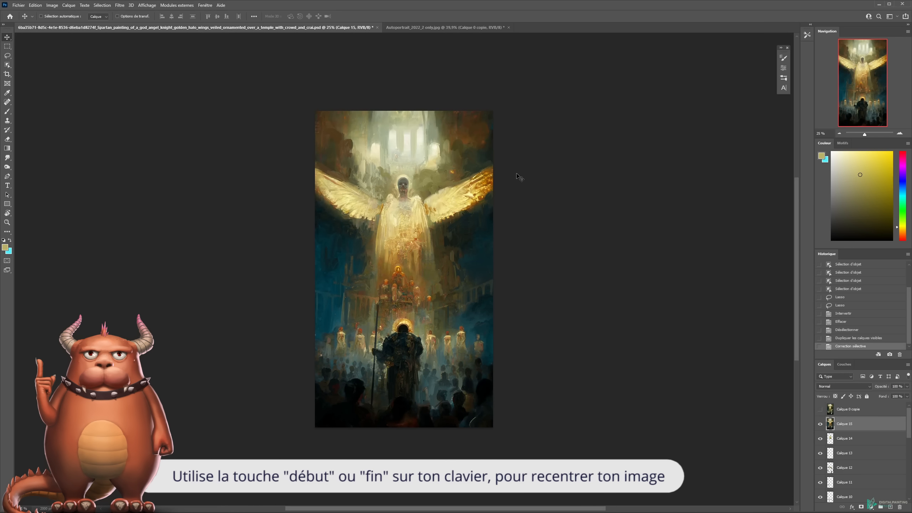
# - Enlarge the view to 33.33%, shift the painting away and fit the whole image back into the window
pyautogui.press('z')
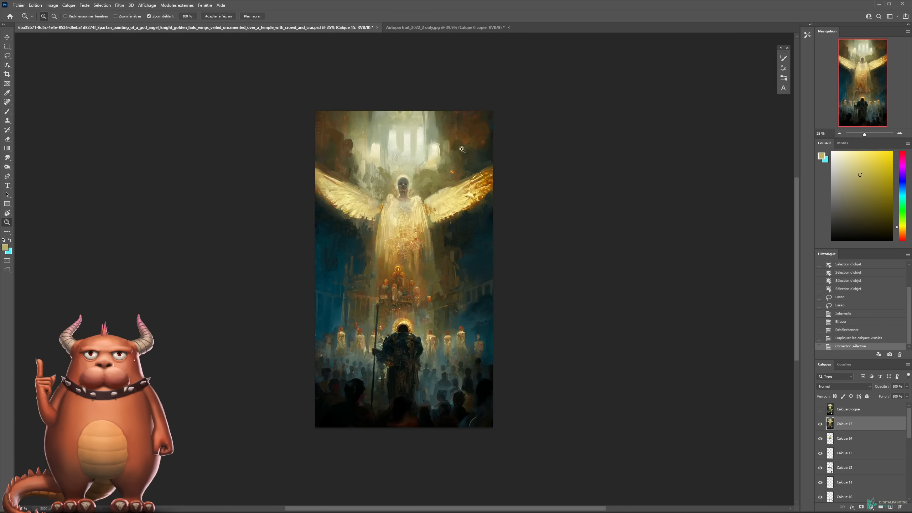
pyautogui.hotkey('ctrl', '+')
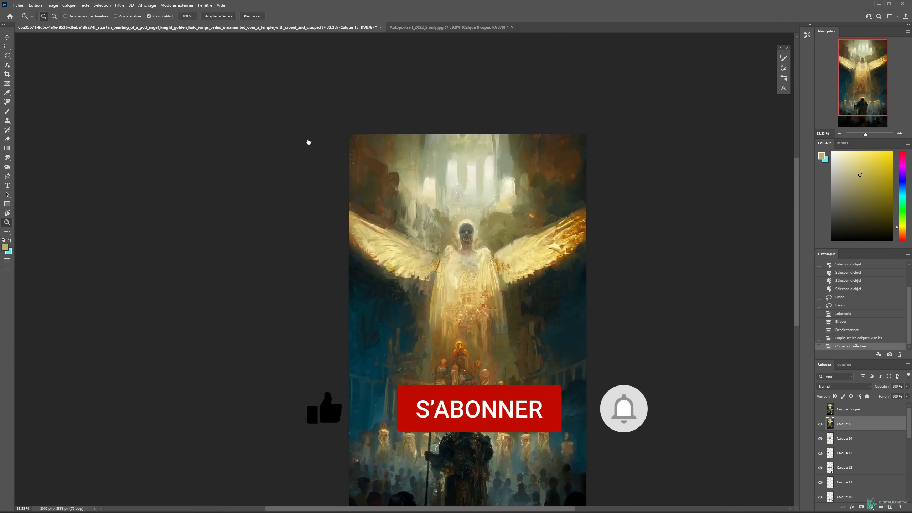
pyautogui.moveTo(558, 165); pyautogui.dragTo(360, 129)
pyautogui.hotkey('ctrl', '0')
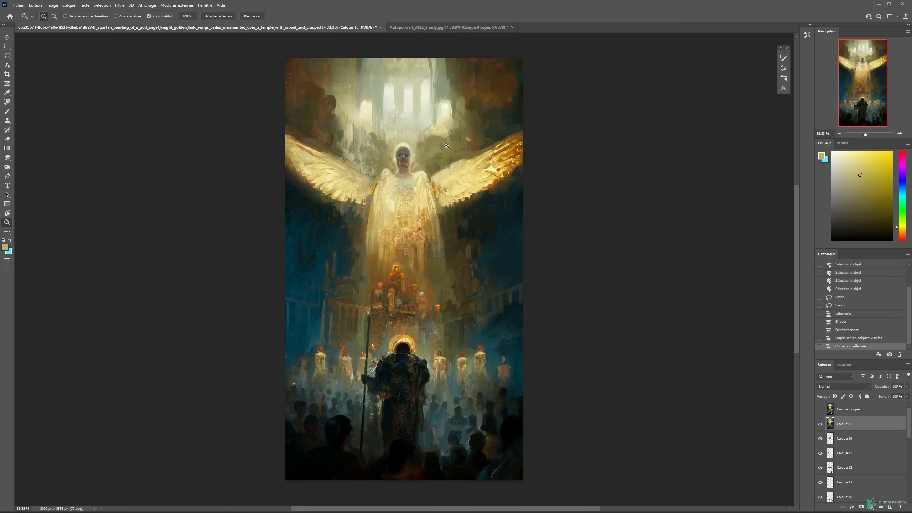
# - Examine the windows and winged figure in the upper painting at 100%, and return to the centred full view
pyautogui.click(441, 173)
pyautogui.click(455, 164)
pyautogui.moveTo(424, 144); pyautogui.dragTo(357, 189)
pyautogui.click(385, 147)
pyautogui.moveTo(278, 126); pyautogui.dragTo(428, 233)
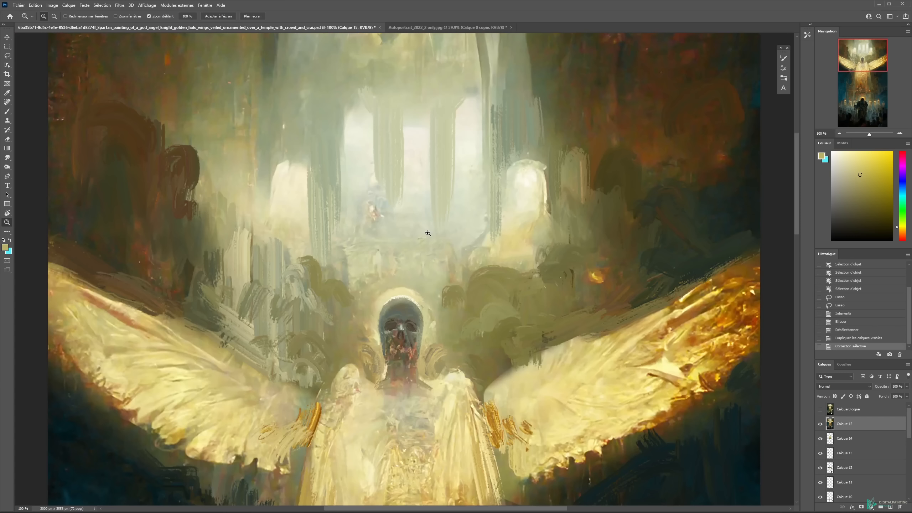
pyautogui.hotkey('ctrl', '-')
pyautogui.hotkey('ctrl', '-')
pyautogui.hotkey('ctrl', '-')
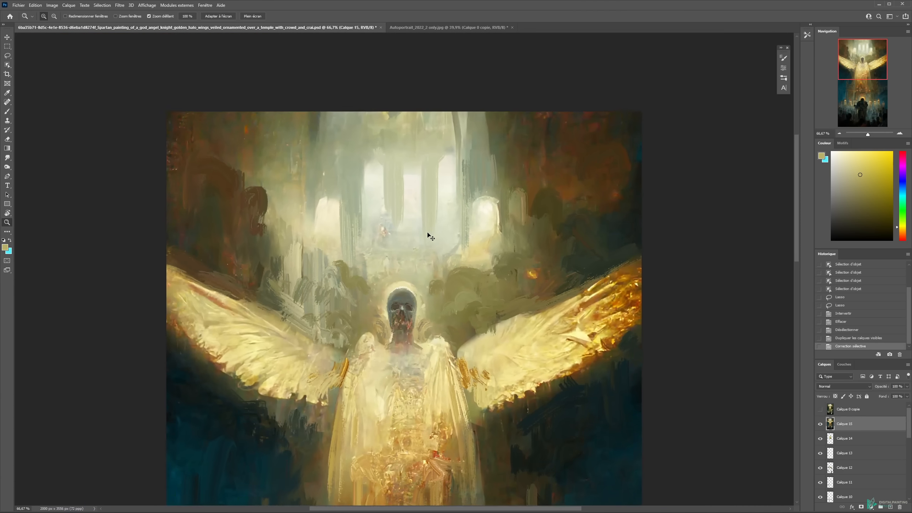
pyautogui.moveTo(394, 178); pyautogui.dragTo(440, 232)
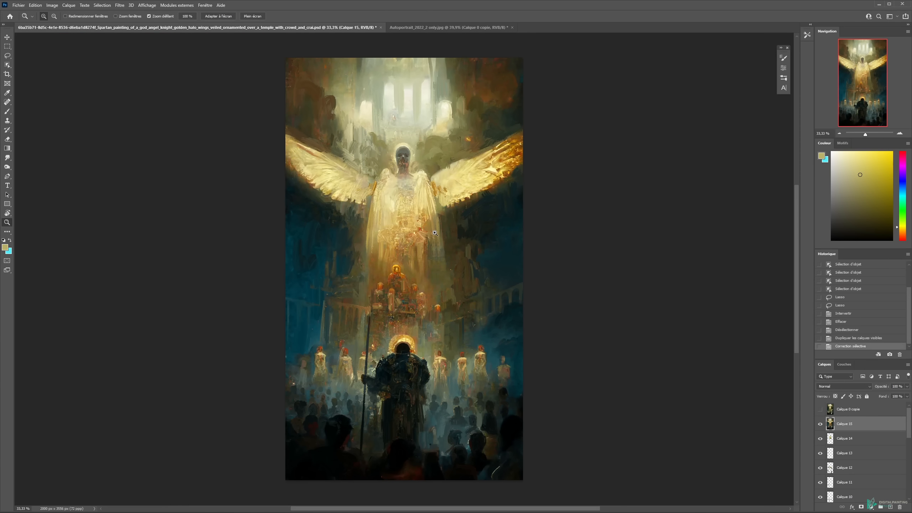
# - Switch among the Brush, Smudge and Clone Stamp tools, finishing with the Smudge tool active
pyautogui.press('v')
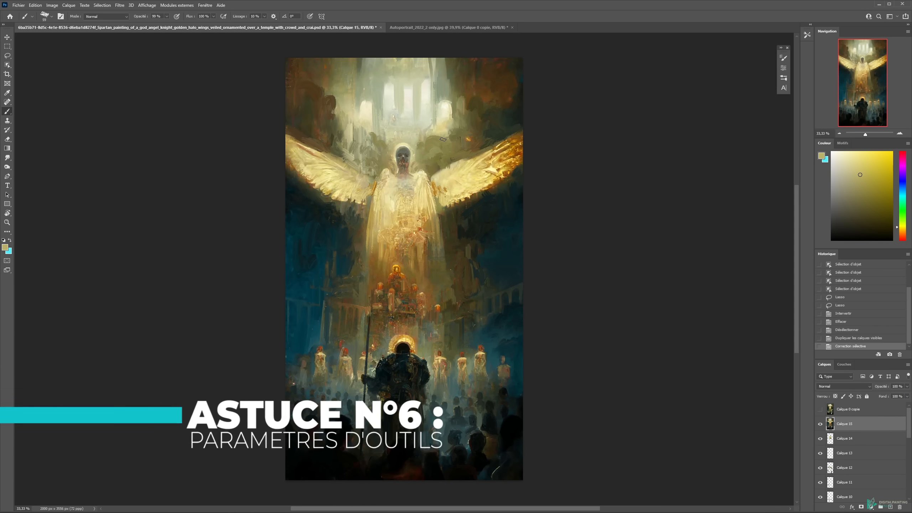
pyautogui.press('r')
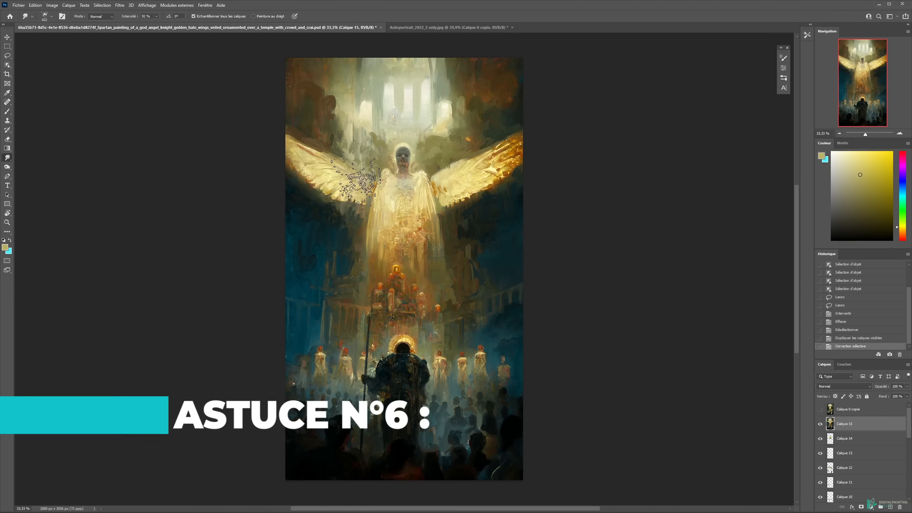
pyautogui.press('s')
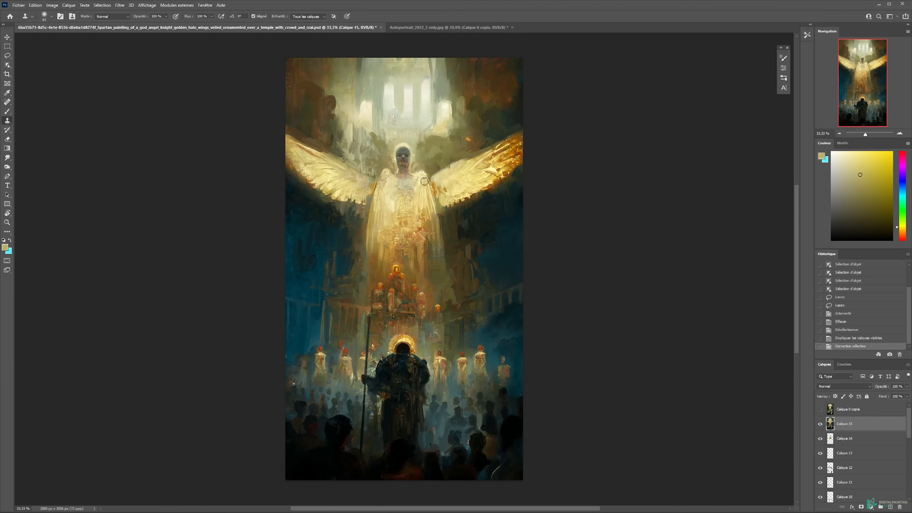
pyautogui.press('r')
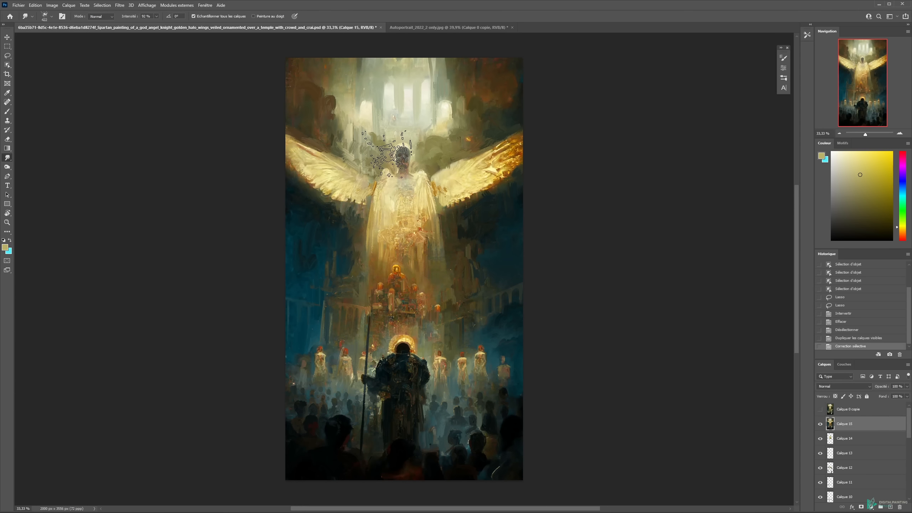
# - Enable Scattering and raise the spacing to about 15% for the Smudge tool's brush tip
pyautogui.scroll(1, 392, 155)
pyautogui.rightClick(456, 136)
pyautogui.press('Escape')
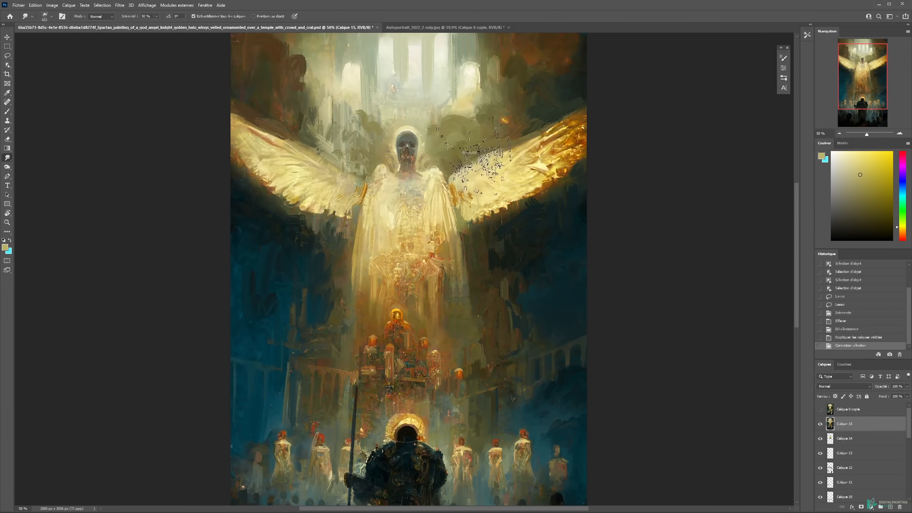
pyautogui.moveTo(459, 126); pyautogui.dragTo(454, 187)
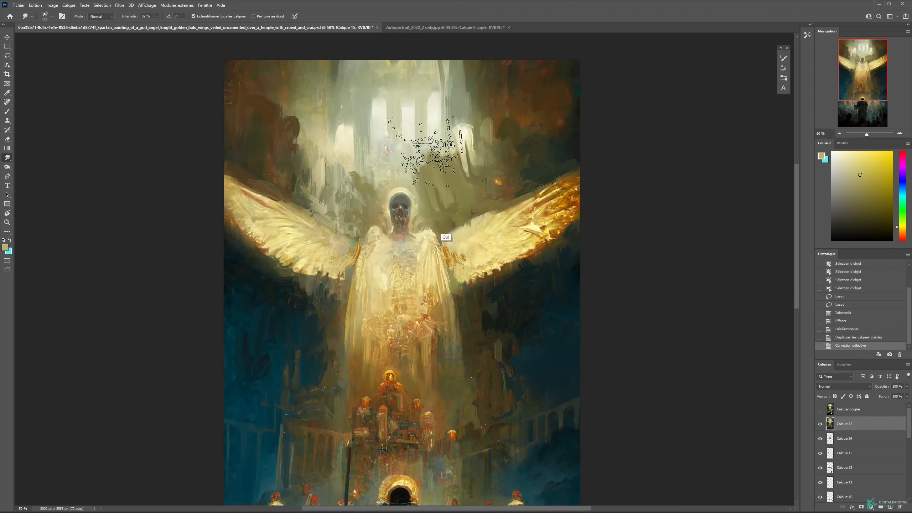
pyautogui.press('F5')
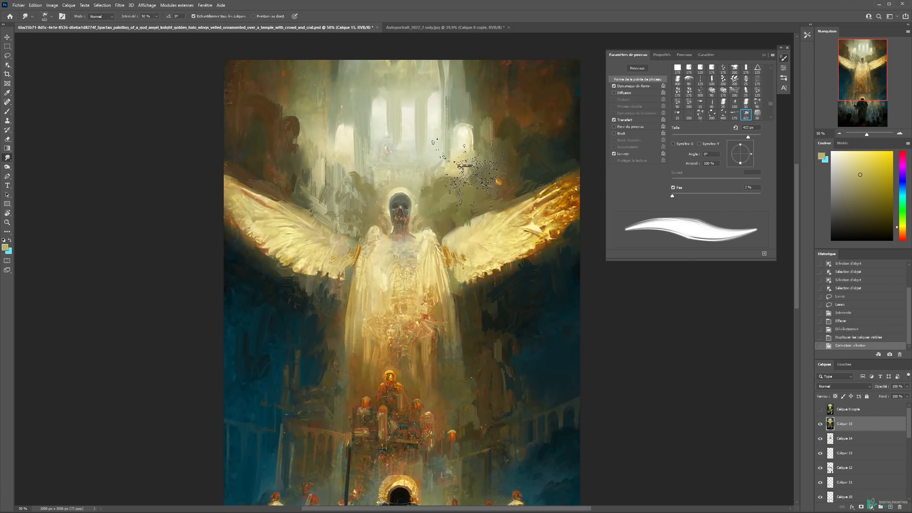
pyautogui.click(627, 93)
pyautogui.moveTo(674, 74); pyautogui.dragTo(678, 73)
pyautogui.click(636, 80)
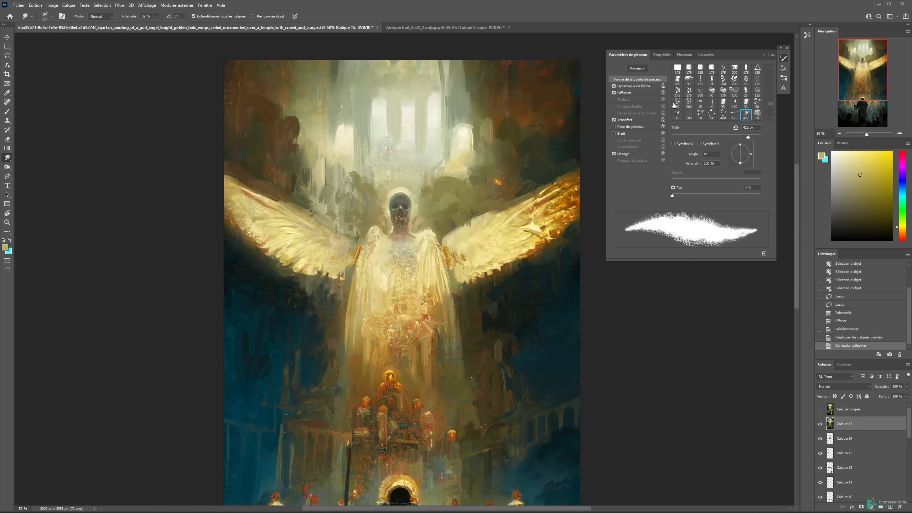
pyautogui.moveTo(672, 194); pyautogui.dragTo(677, 196)
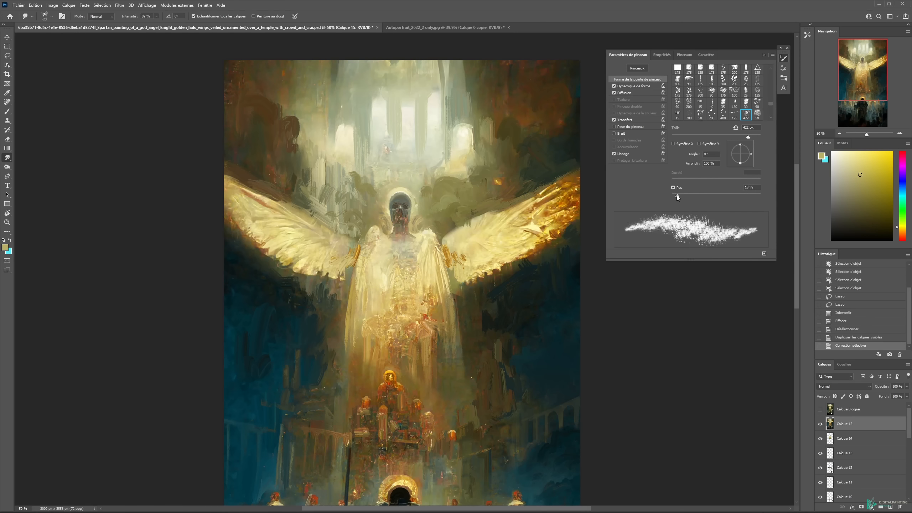
pyautogui.press('F5')
# - Try a smudge stroke on the angel's left wing with a smaller brush tip and undo it
pyautogui.moveTo(473, 203); pyautogui.dragTo(452, 203)
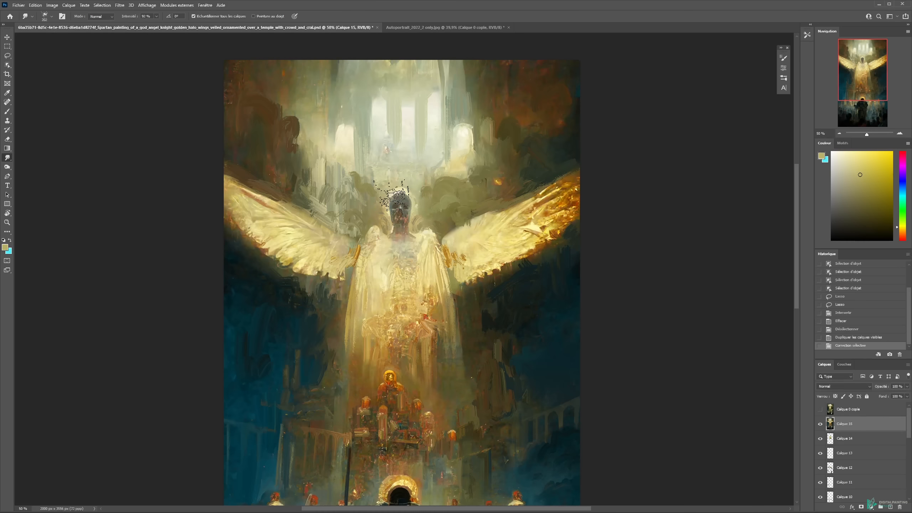
pyautogui.moveTo(321, 228); pyautogui.dragTo(284, 202)
pyautogui.hotkey('ctrl', 'z')
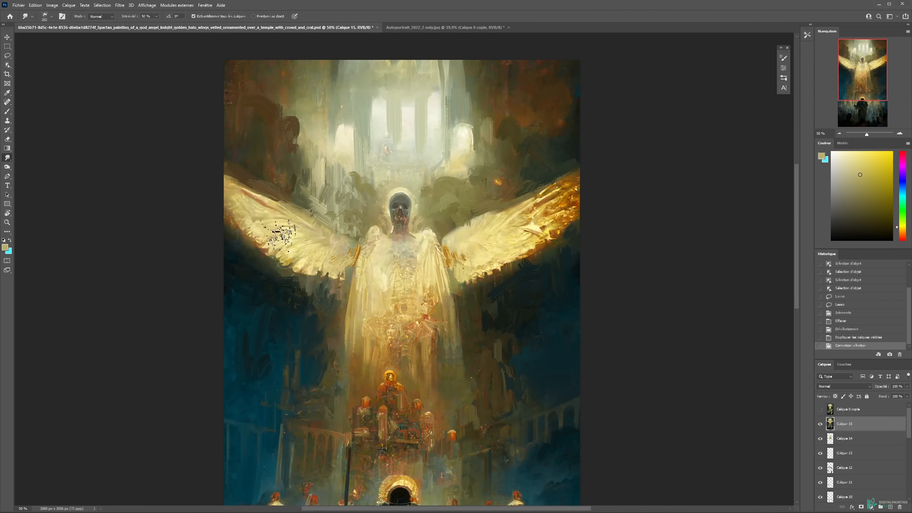
# - Set the Smudge strength to 29% and blend the paint around the wing, the angel's head and the upper windows
pyautogui.click(136, 25)
pyautogui.moveTo(321, 149); pyautogui.dragTo(315, 161)
pyautogui.moveTo(257, 234)
pyautogui.mouseDown()
pyautogui.moveTo(285, 254)
pyautogui.moveTo(311, 266)
pyautogui.mouseUp()
pyautogui.moveTo(391, 210); pyautogui.dragTo(410, 182)
pyautogui.hotkey('ctrl', 'z')
pyautogui.moveTo(424, 131); pyautogui.dragTo(424, 146)
pyautogui.moveTo(456, 80); pyautogui.dragTo(475, 113)
pyautogui.moveTo(501, 78)
pyautogui.mouseDown()
pyautogui.moveTo(486, 110)
pyautogui.moveTo(507, 133)
pyautogui.mouseUp()
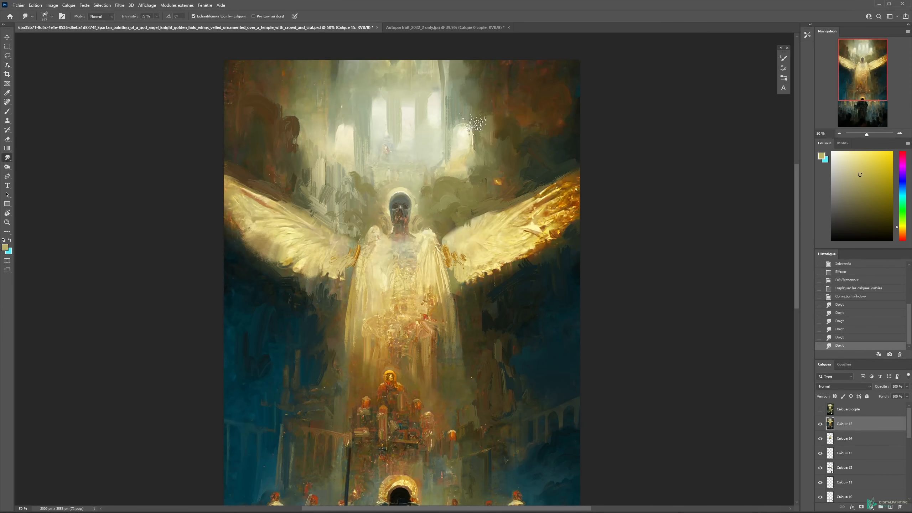
# - Save the adjusted smudge brush as a new preset without including the tool settings
pyautogui.press('F5')
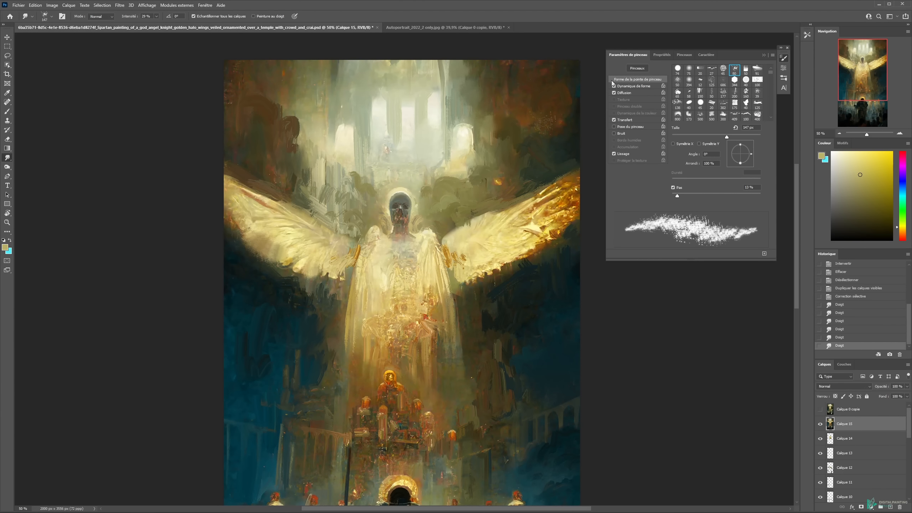
pyautogui.press('F5')
pyautogui.press('F5')
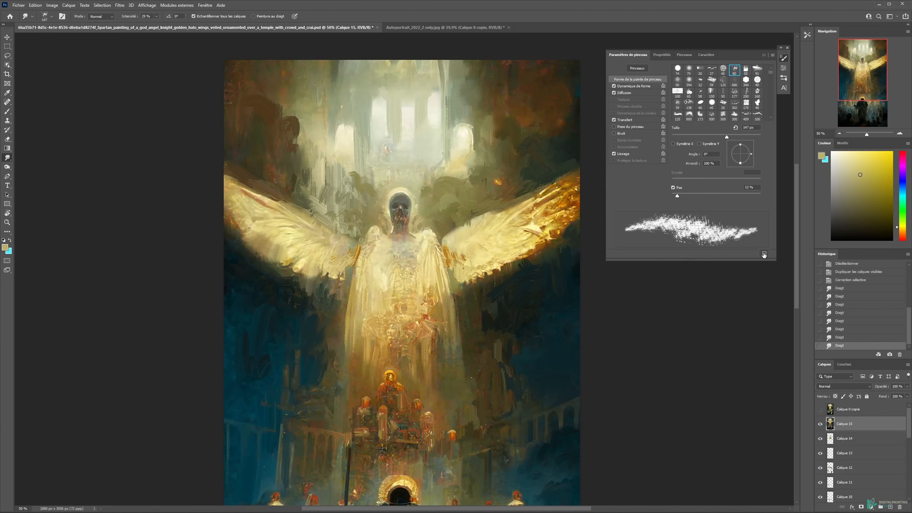
pyautogui.click(765, 255)
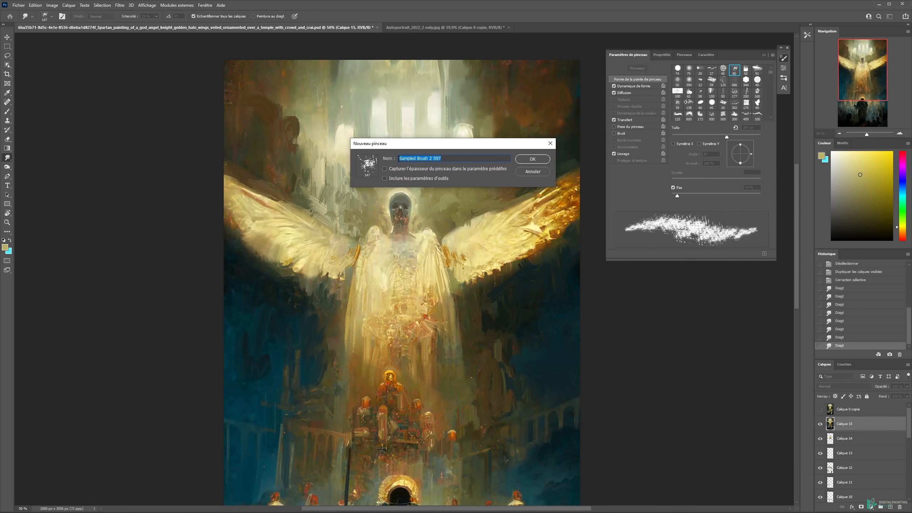
pyautogui.click(531, 160)
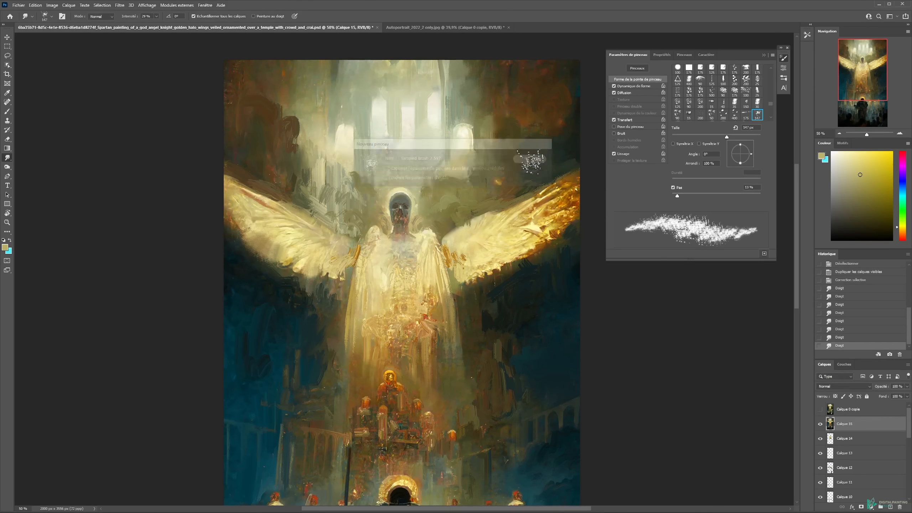
# - Delete the newly saved brush preset from the end of the brush list
pyautogui.rightClick(428, 163)
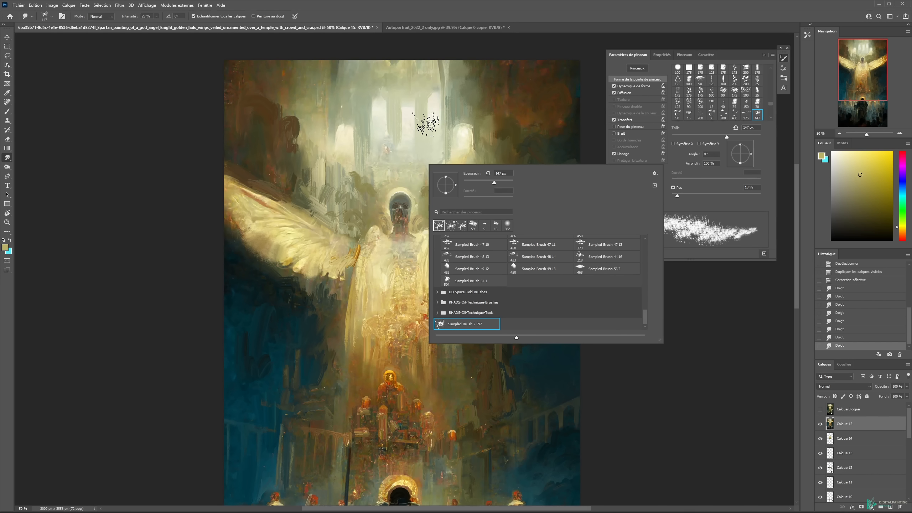
pyautogui.rightClick(472, 323)
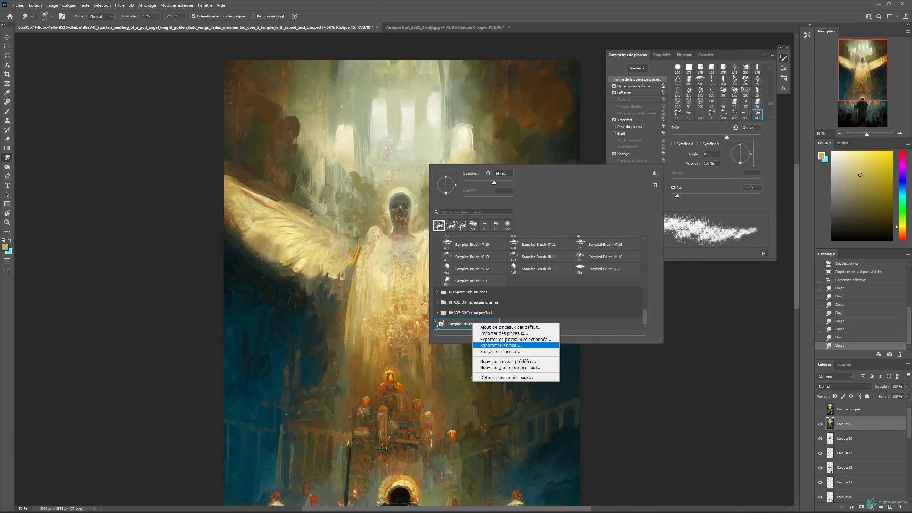
pyautogui.click(488, 351)
pyautogui.click(434, 190)
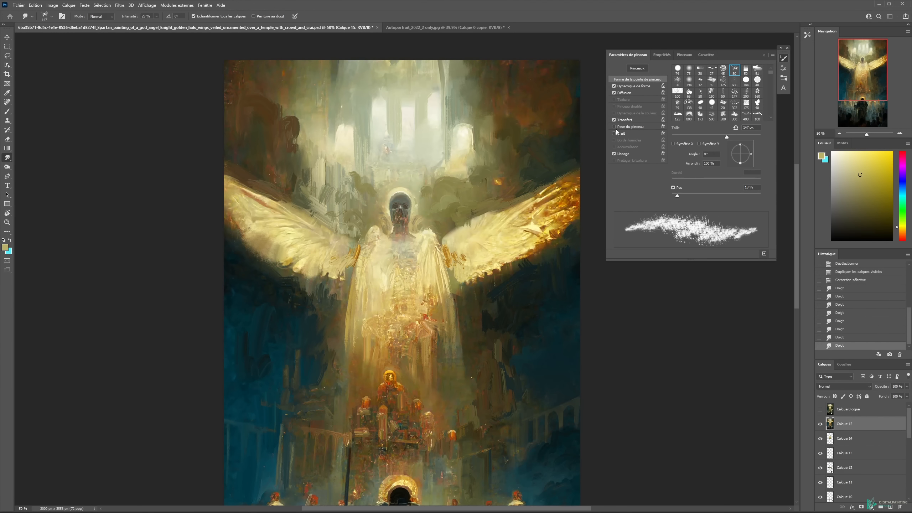
# - Save the smudge brush as a new preset with its tool settings included, and check its entry in the brush list
pyautogui.click(764, 253)
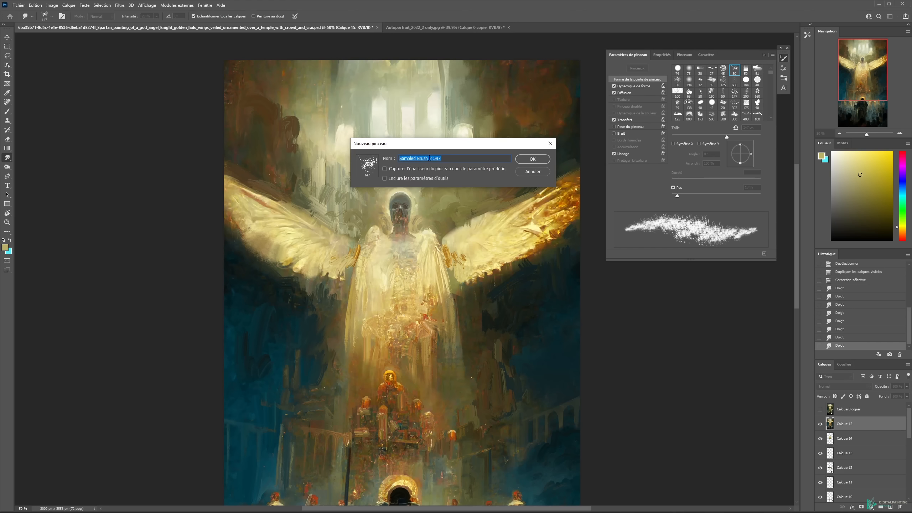
pyautogui.click(385, 178)
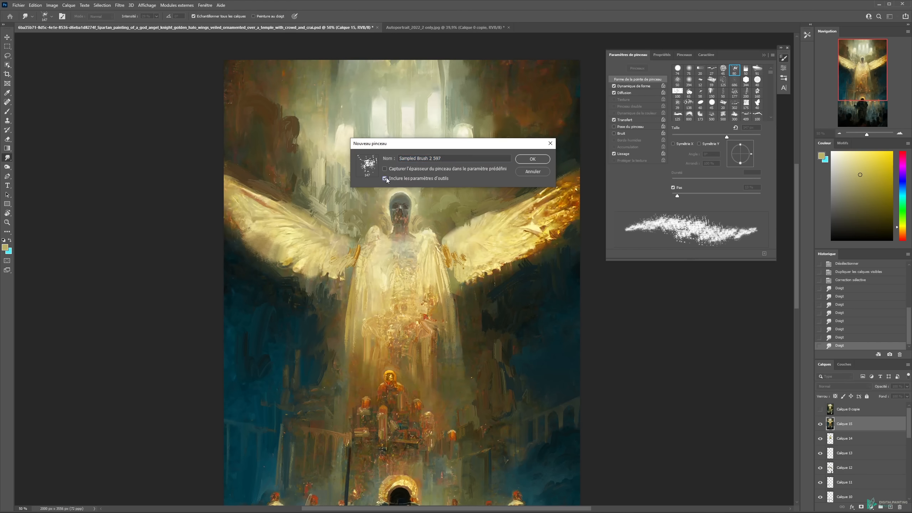
pyautogui.click(532, 159)
pyautogui.rightClick(446, 148)
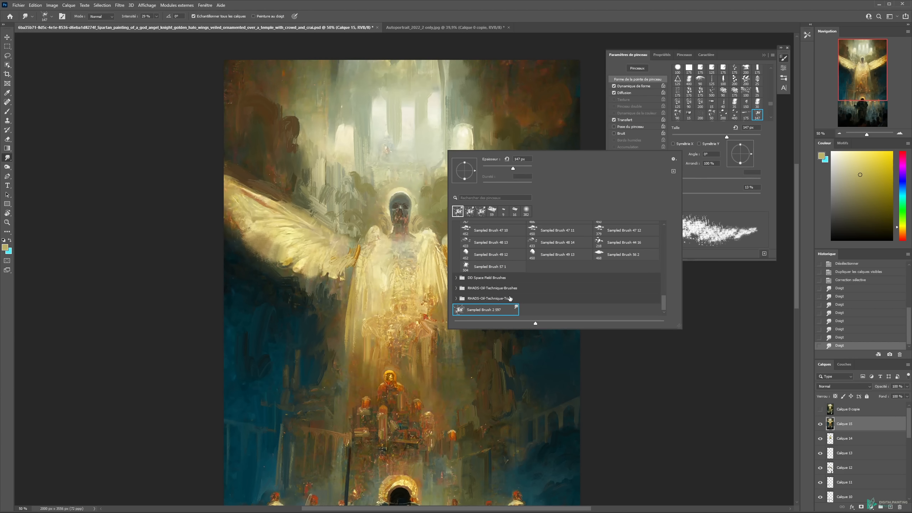
pyautogui.press('Escape')
# - Paint Brush strokes over the background near the upper-left window using colours sampled from the surrounding painting
pyautogui.press('b')
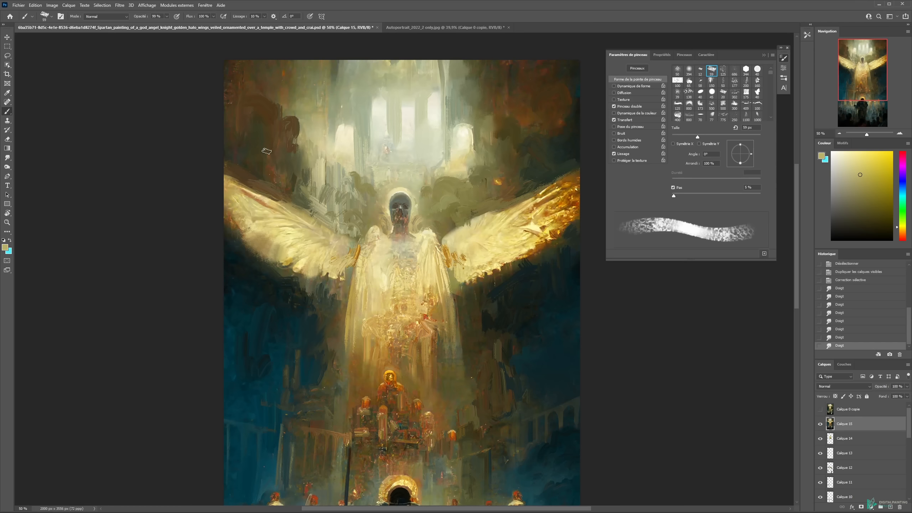
pyautogui.keyDown('alt'); pyautogui.click(345, 164); pyautogui.keyUp('alt')
pyautogui.moveTo(347, 125)
pyautogui.mouseDown()
pyautogui.moveTo(314, 116)
pyautogui.moveTo(303, 137)
pyautogui.moveTo(284, 93)
pyautogui.moveTo(317, 90)
pyautogui.mouseUp()
pyautogui.keyDown('alt'); pyautogui.click(321, 124); pyautogui.keyUp('alt')
pyautogui.keyDown('alt'); pyautogui.click(297, 122); pyautogui.keyUp('alt')
pyautogui.keyDown('alt'); pyautogui.click(284, 91); pyautogui.keyUp('alt')
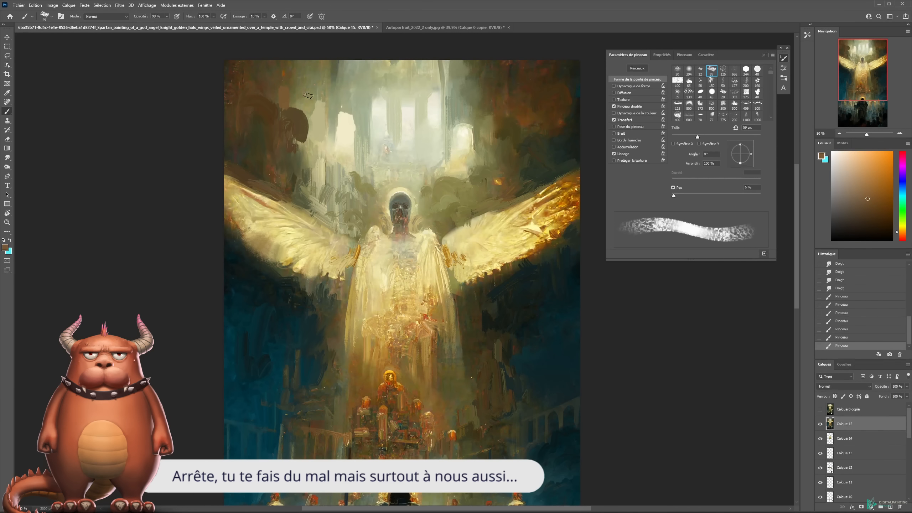
# - Blend the fresh strokes with the saved smudge preset, and move that preset up the brush list to follow the Hexagon brush
pyautogui.rightClick(372, 105)
pyautogui.scroll(-5, 593, 201)
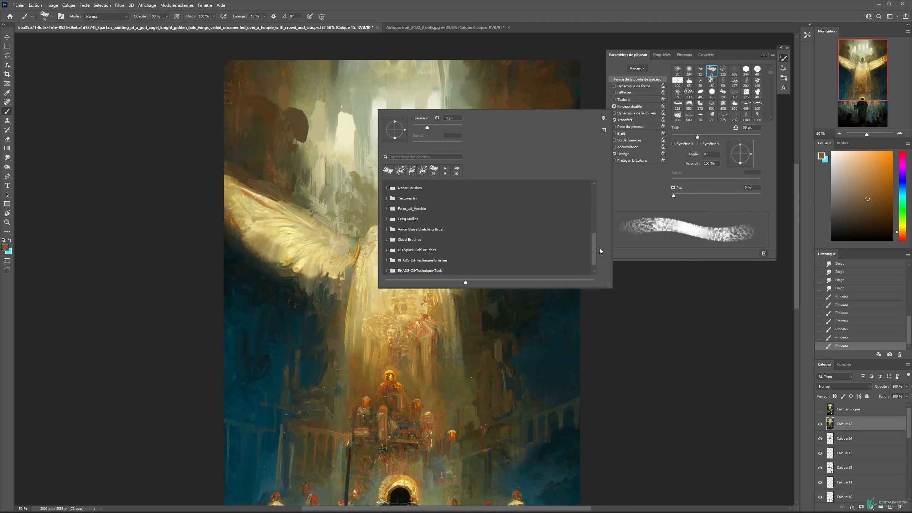
pyautogui.click(421, 270)
pyautogui.moveTo(314, 126)
pyautogui.mouseDown()
pyautogui.moveTo(290, 108)
pyautogui.moveTo(269, 126)
pyautogui.moveTo(341, 106)
pyautogui.moveTo(333, 127)
pyautogui.moveTo(341, 115)
pyautogui.moveTo(361, 127)
pyautogui.moveTo(332, 132)
pyautogui.mouseUp()
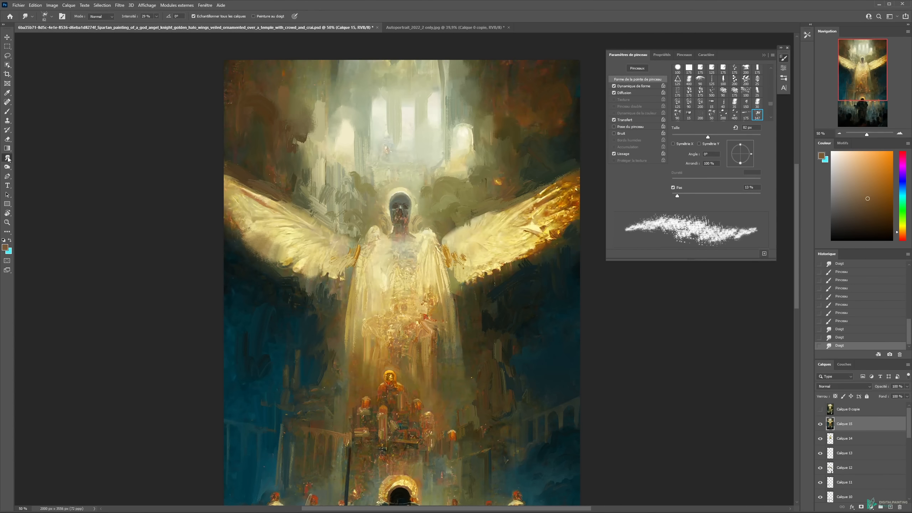
pyautogui.moveTo(333, 159); pyautogui.dragTo(325, 171)
pyautogui.rightClick(389, 139)
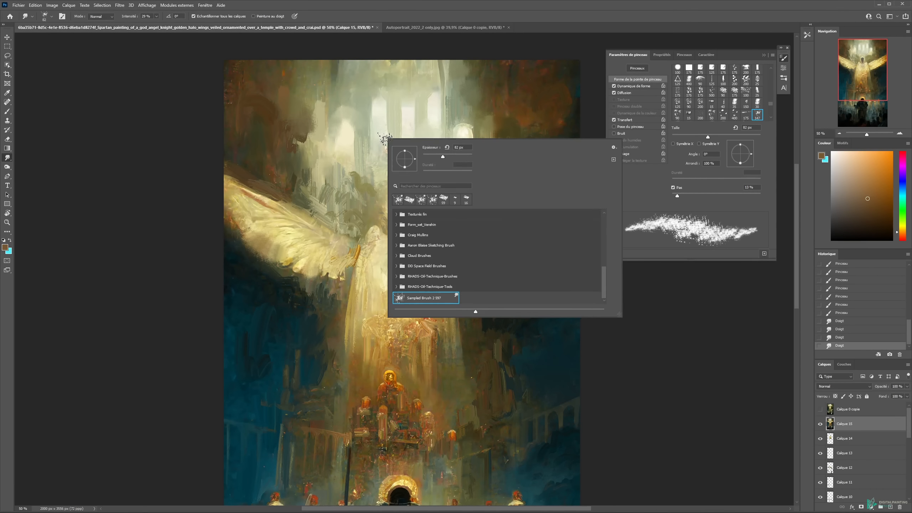
pyautogui.moveTo(416, 299); pyautogui.dragTo(418, 200)
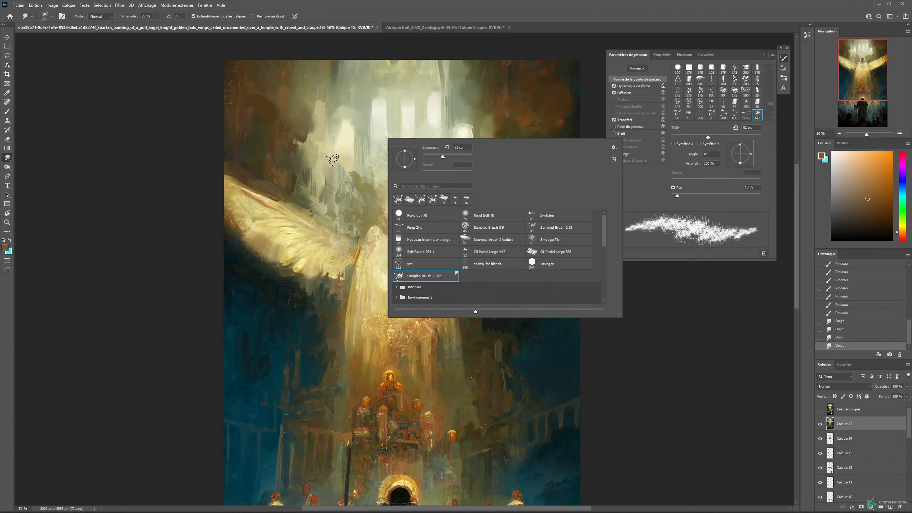
# - Paint over the right-hand window with a sampled cream colour and blend it using the saved smudge preset
pyautogui.press('b')
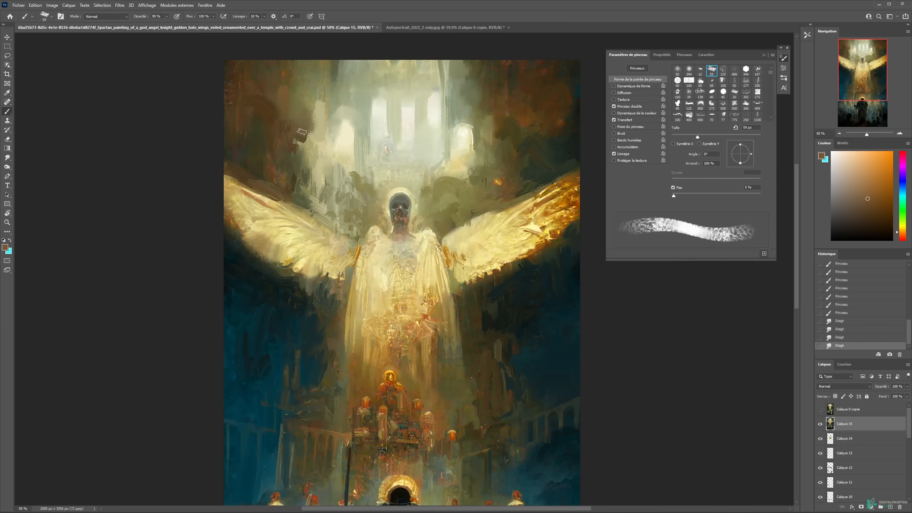
pyautogui.keyDown('alt'); pyautogui.click(478, 130); pyautogui.keyUp('alt')
pyautogui.moveTo(467, 141)
pyautogui.mouseDown()
pyautogui.moveTo(468, 115)
pyautogui.moveTo(451, 135)
pyautogui.moveTo(485, 134)
pyautogui.moveTo(480, 148)
pyautogui.moveTo(470, 123)
pyautogui.mouseUp()
pyautogui.rightClick(463, 118)
pyautogui.click(510, 256)
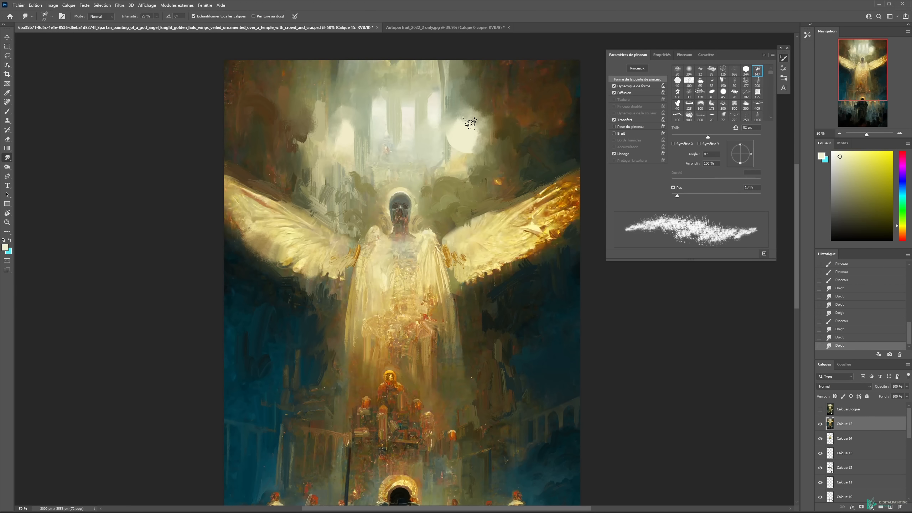
# - Recall the saved smudge preset from the recent brushes and work over the paint above the left window with short strokes
pyautogui.press('b')
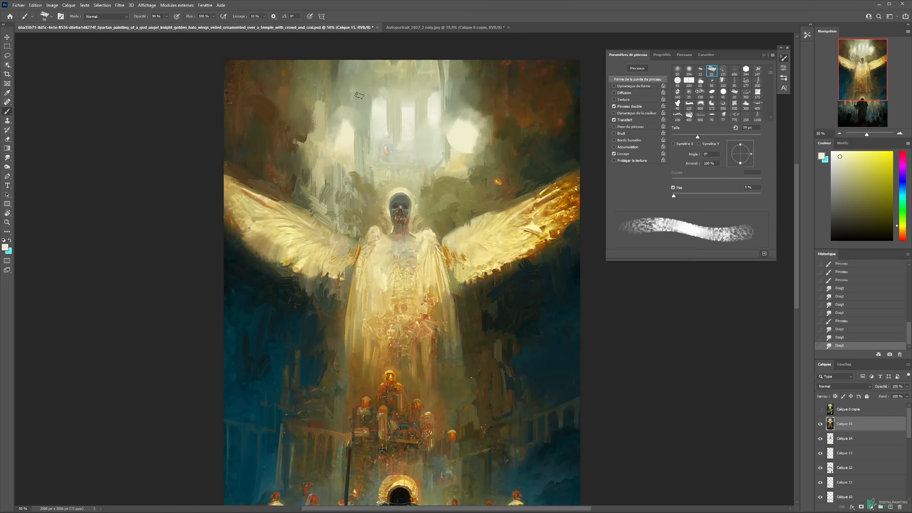
pyautogui.rightClick(361, 123)
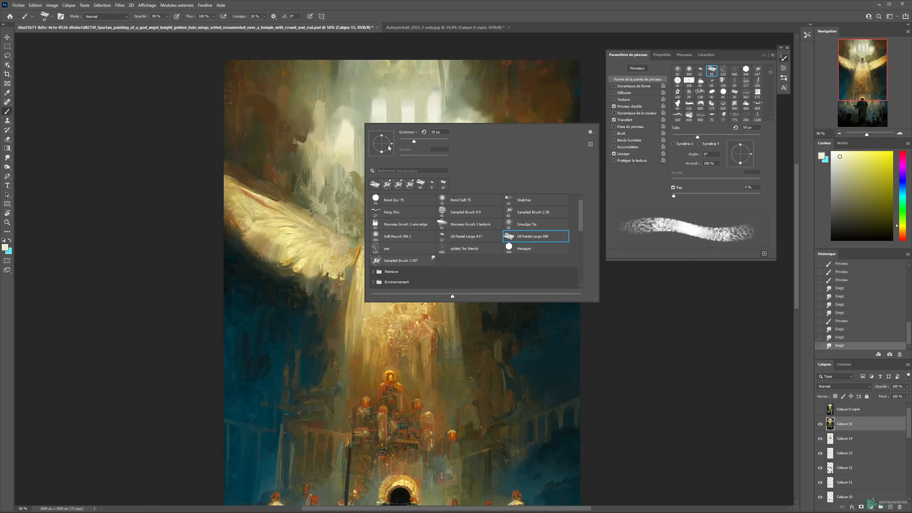
pyautogui.click(385, 186)
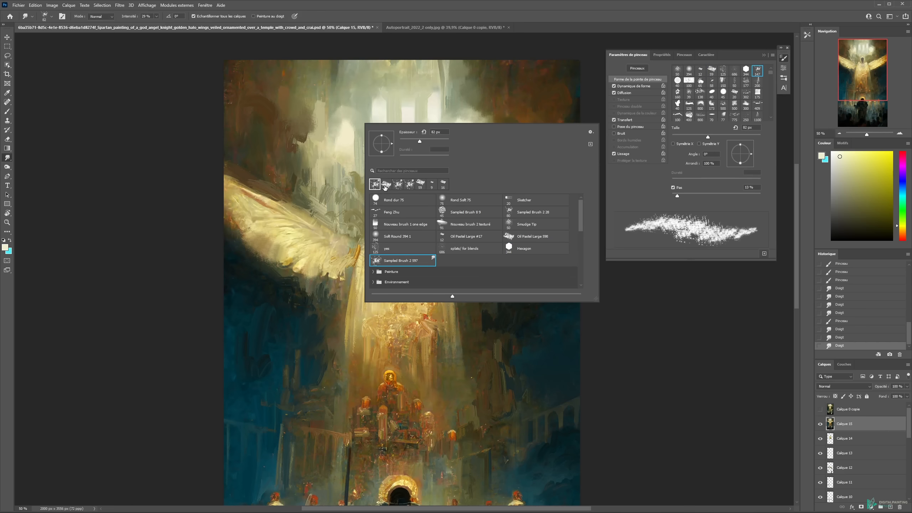
pyautogui.moveTo(337, 110); pyautogui.dragTo(338, 110)
pyautogui.moveTo(338, 109); pyautogui.dragTo(342, 107)
pyautogui.moveTo(340, 109); pyautogui.dragTo(348, 107)
pyautogui.moveTo(347, 108); pyautogui.dragTo(351, 108)
pyautogui.moveTo(350, 107)
pyautogui.mouseDown()
pyautogui.moveTo(366, 118)
pyautogui.moveTo(369, 143)
pyautogui.moveTo(371, 135)
pyautogui.mouseUp()
# - Paint a Brush stroke across the area of the upper windows and choose another preset from the brush list
pyautogui.press('b')
pyautogui.moveTo(375, 106)
pyautogui.mouseDown()
pyautogui.moveTo(375, 121)
pyautogui.moveTo(378, 108)
pyautogui.moveTo(408, 108)
pyautogui.moveTo(417, 94)
pyautogui.moveTo(463, 114)
pyautogui.moveTo(468, 101)
pyautogui.mouseUp()
pyautogui.rightClick(381, 116)
pyautogui.click(406, 177)
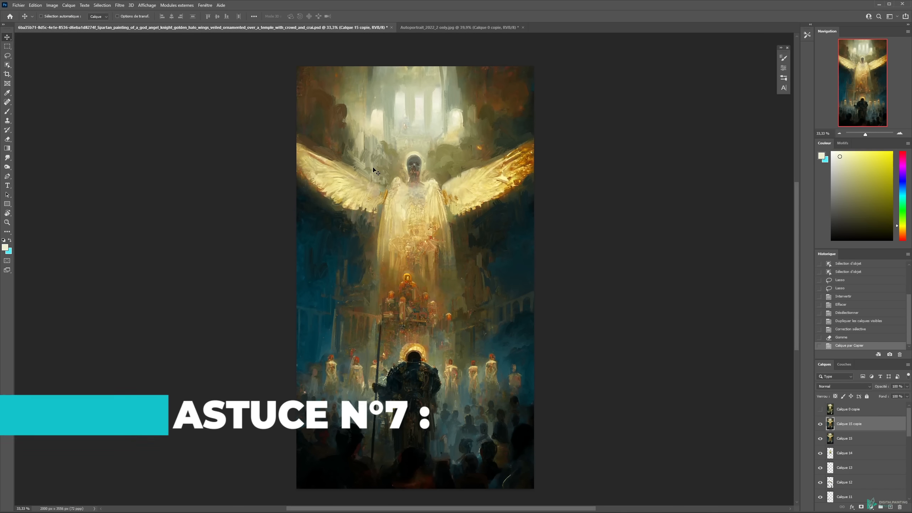
# - Lasso the background above the crowd while leaving out the knight, and copy the selection to a new layer
pyautogui.press('l')
pyautogui.moveTo(543, 359)
pyautogui.mouseDown()
pyautogui.moveTo(436, 355)
pyautogui.moveTo(423, 342)
pyautogui.mouseUp()
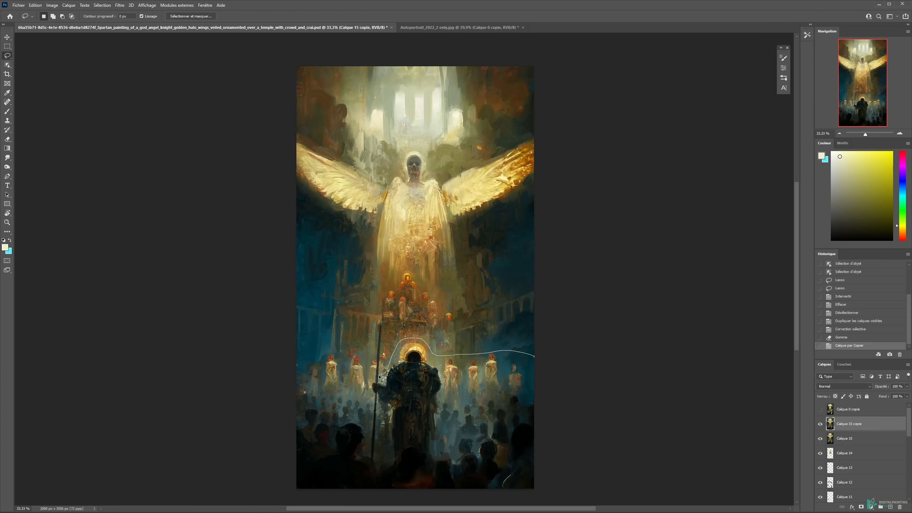
pyautogui.moveTo(361, 382)
pyautogui.mouseDown()
pyautogui.moveTo(288, 380)
pyautogui.moveTo(262, 172)
pyautogui.moveTo(472, 12)
pyautogui.moveTo(617, 108)
pyautogui.moveTo(575, 326)
pyautogui.moveTo(443, 381)
pyautogui.moveTo(445, 398)
pyautogui.moveTo(536, 393)
pyautogui.moveTo(395, 254)
pyautogui.moveTo(299, 292)
pyautogui.moveTo(293, 376)
pyautogui.moveTo(356, 396)
pyautogui.moveTo(391, 372)
pyautogui.mouseUp()
pyautogui.press('shift')
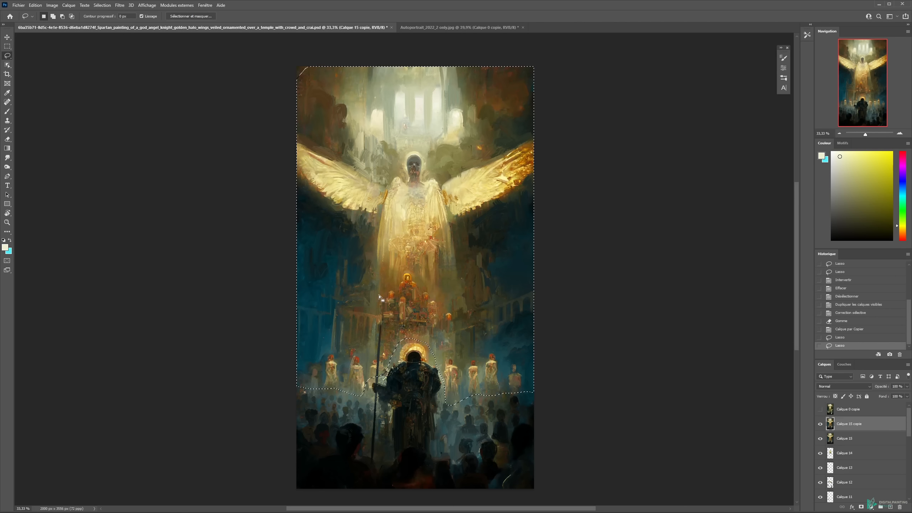
pyautogui.moveTo(318, 117); pyautogui.dragTo(378, 108)
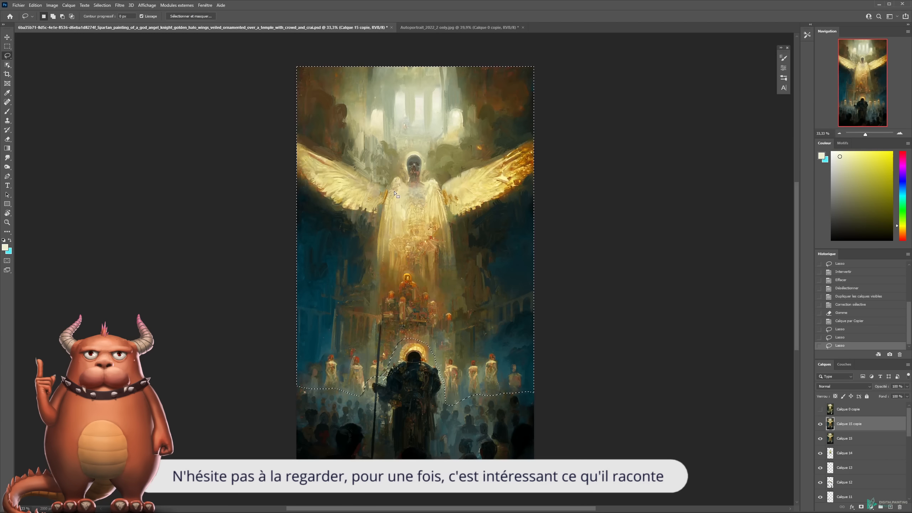
pyautogui.hotkey('ctrl', 'j')
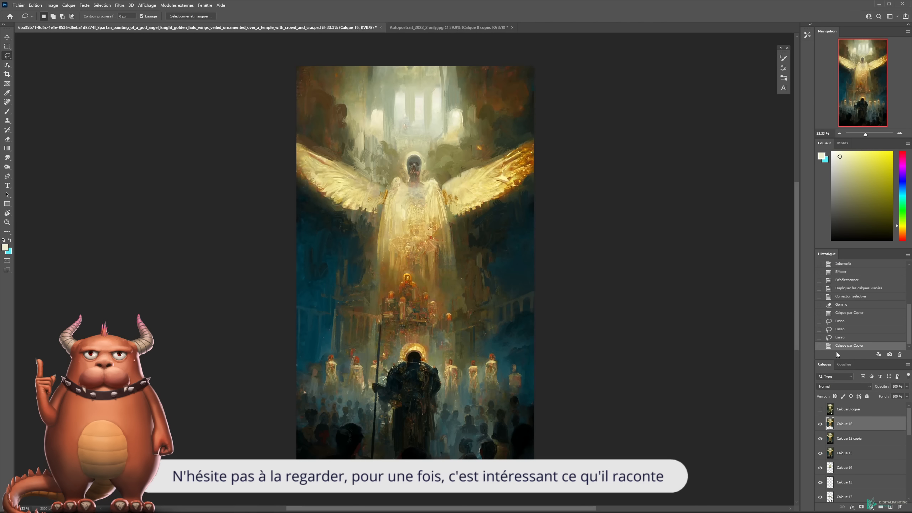
pyautogui.moveTo(439, 212); pyautogui.dragTo(384, 187)
pyautogui.hotkey('ctrl', 'z')
# - Apply a Gaussian Blur to the copied background layer, adjusting the radius while previewing it on the painting
pyautogui.click(120, 8)
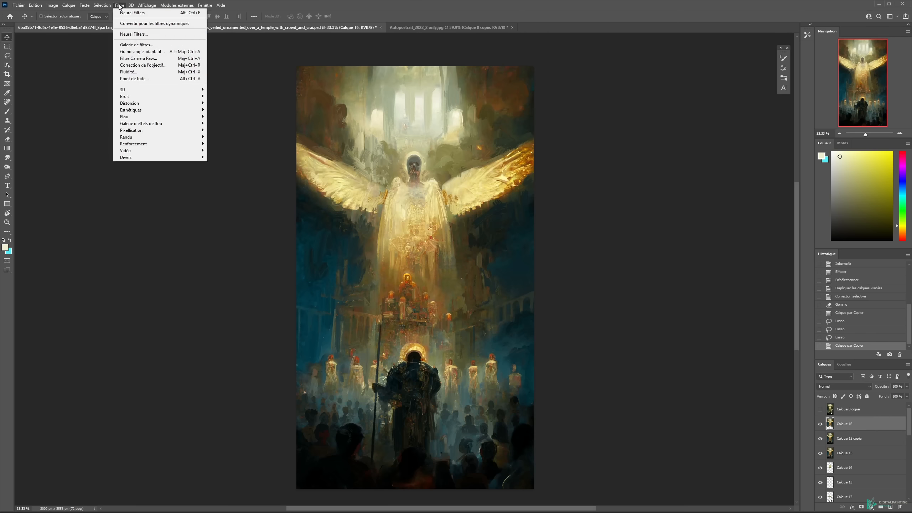
pyautogui.moveTo(136, 118)
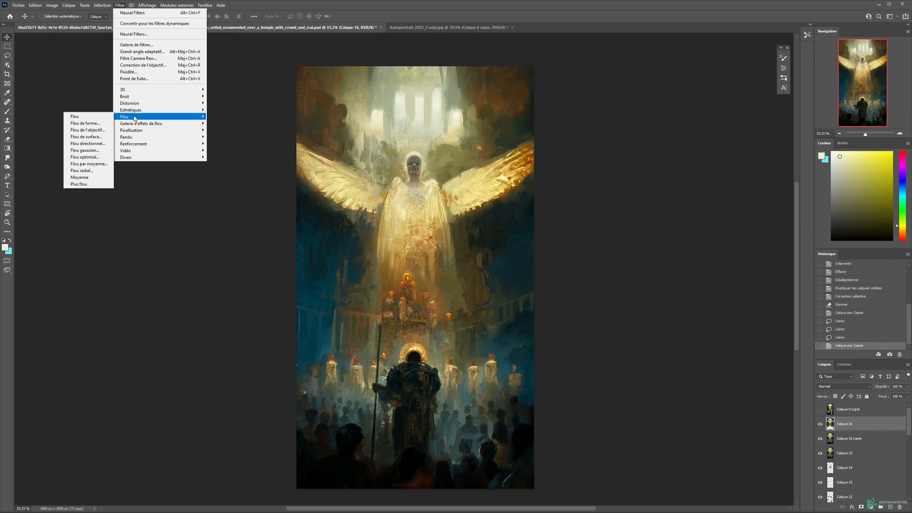
pyautogui.click(94, 151)
pyautogui.moveTo(449, 119); pyautogui.dragTo(554, 120)
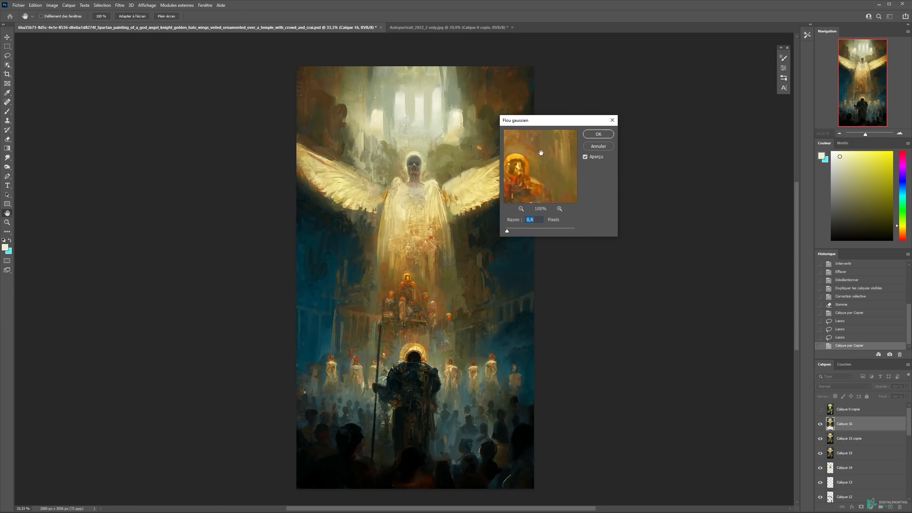
pyautogui.hotkey('ctrl', '+')
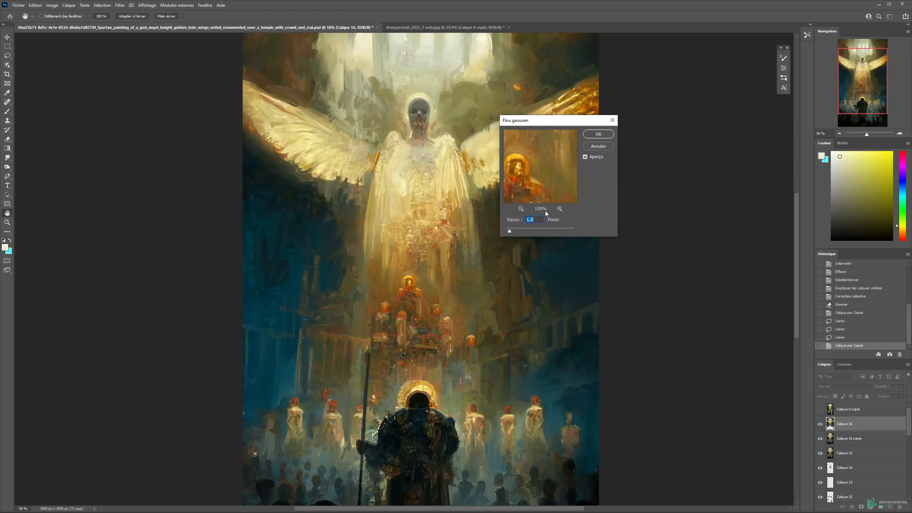
pyautogui.moveTo(514, 233); pyautogui.dragTo(516, 234)
pyautogui.click(605, 137)
# - Inspect the blurred background around the winged figure and the knight, and undo the Gaussian Blur
pyautogui.moveTo(459, 304); pyautogui.dragTo(488, 172)
pyautogui.moveTo(505, 115); pyautogui.dragTo(494, 271)
pyautogui.moveTo(458, 424); pyautogui.dragTo(468, 276)
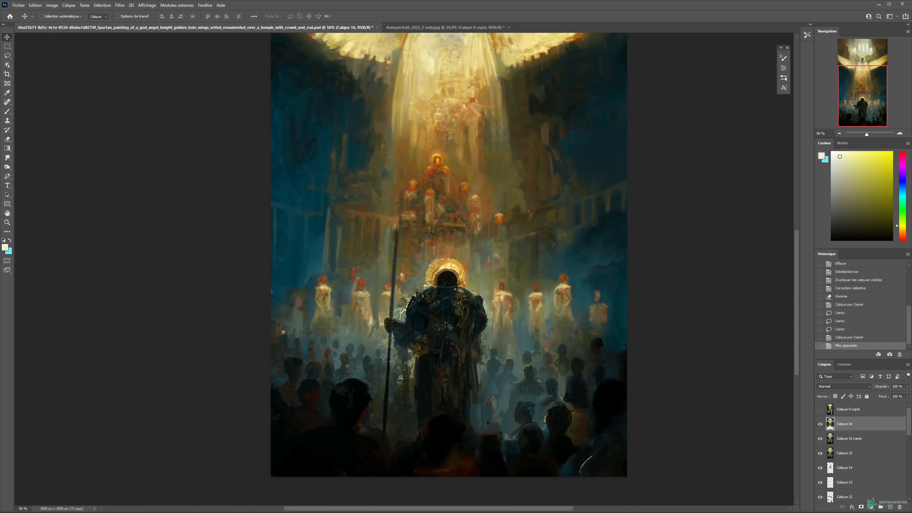
pyautogui.moveTo(468, 163); pyautogui.dragTo(471, 253)
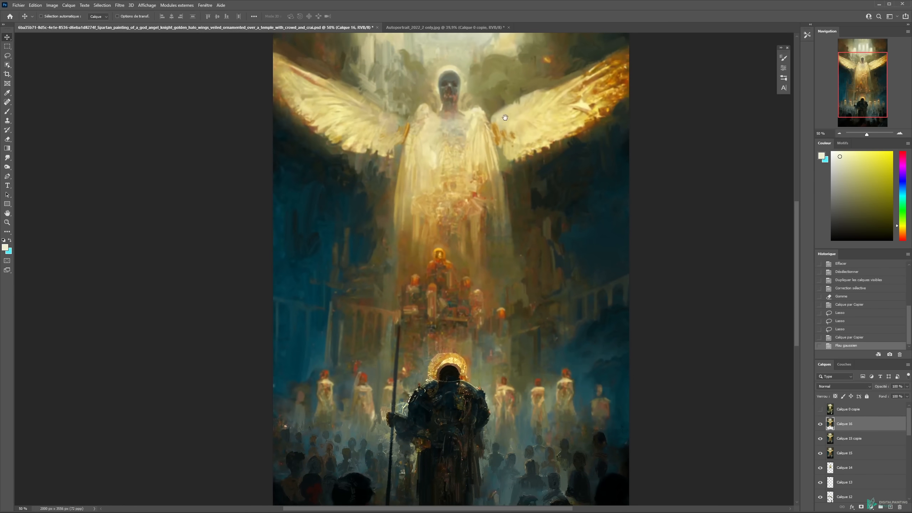
pyautogui.moveTo(492, 103); pyautogui.dragTo(485, 168)
pyautogui.hotkey('ctrl', 'z')
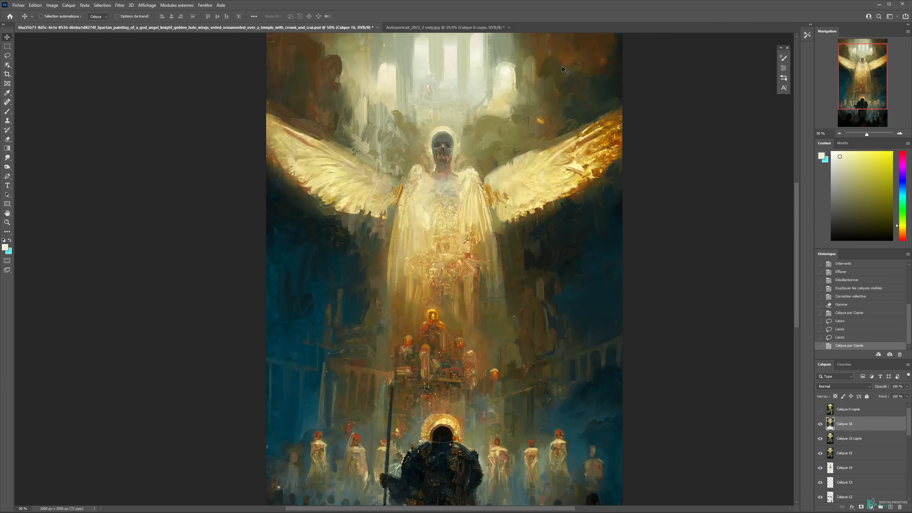
# - Try the Blur Gallery's Field Blur on the background layer at several strengths, and switch that blur off
pyautogui.hotkey('ctrl', '-')
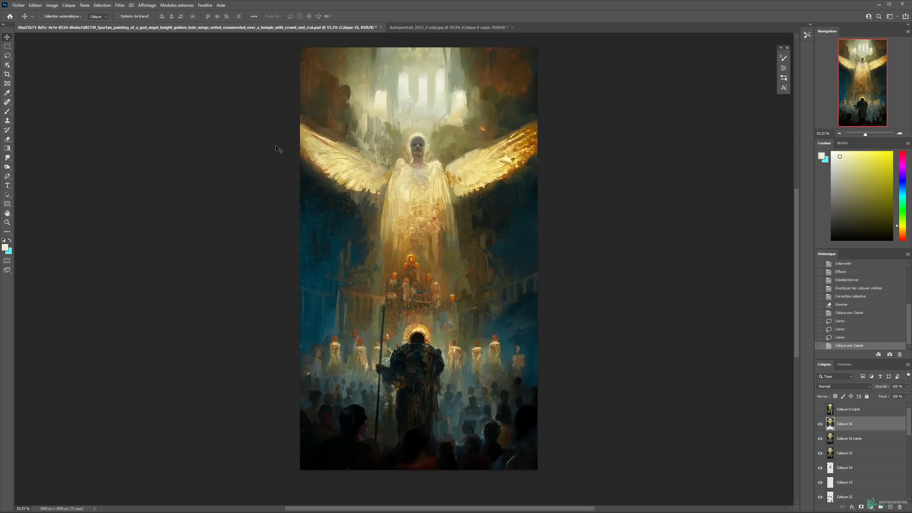
pyautogui.click(120, 6)
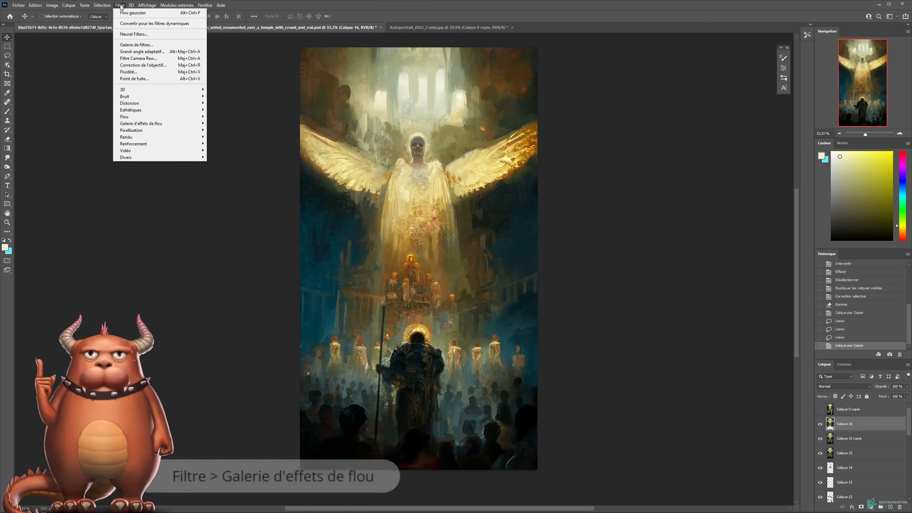
pyautogui.moveTo(146, 126)
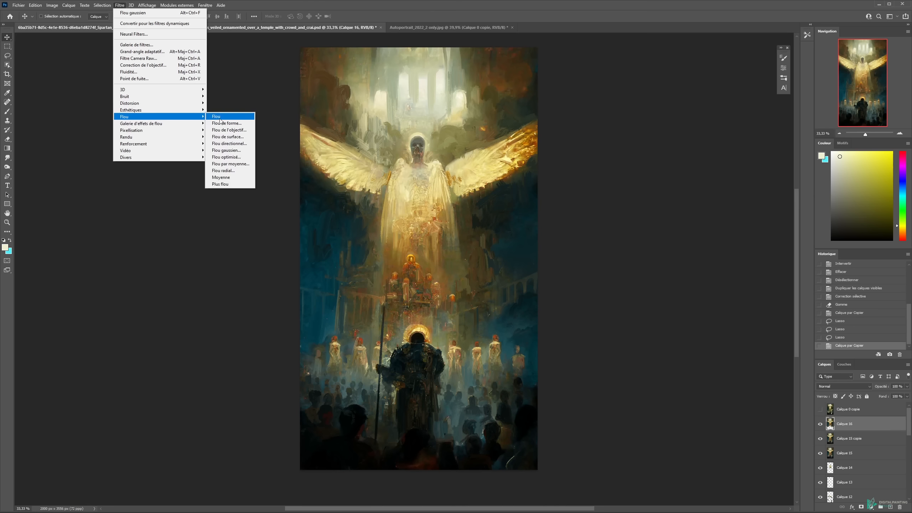
pyautogui.moveTo(191, 124)
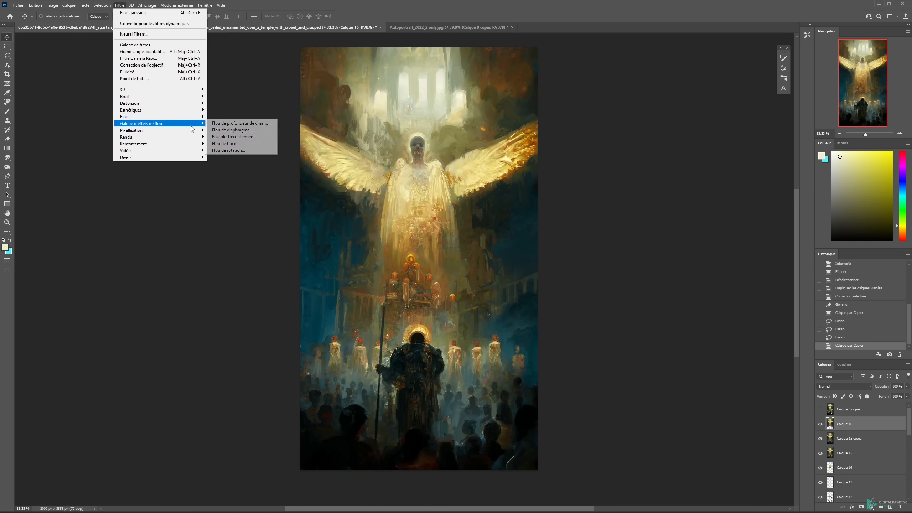
pyautogui.click(233, 124)
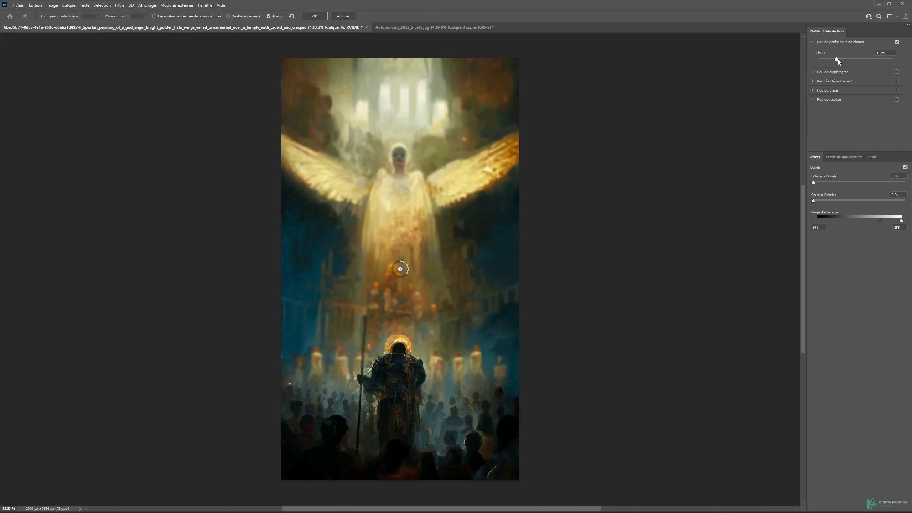
pyautogui.click(854, 58)
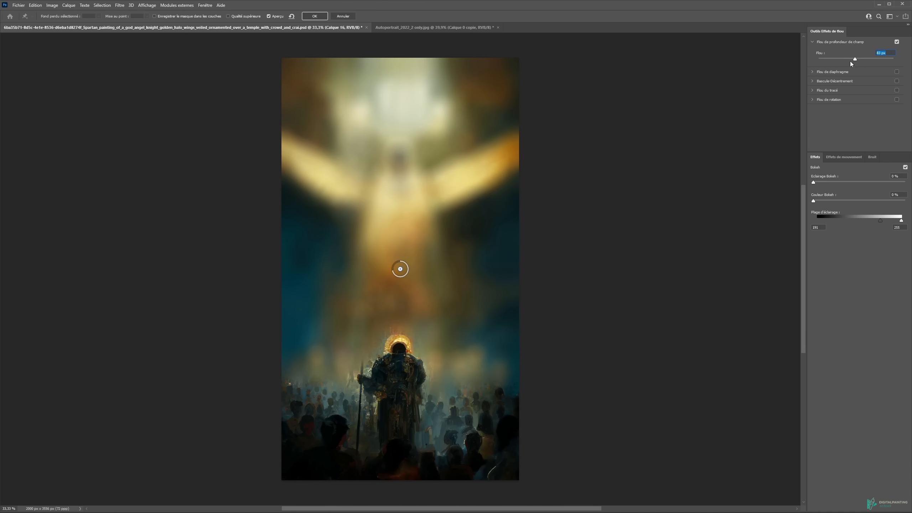
pyautogui.click(844, 59)
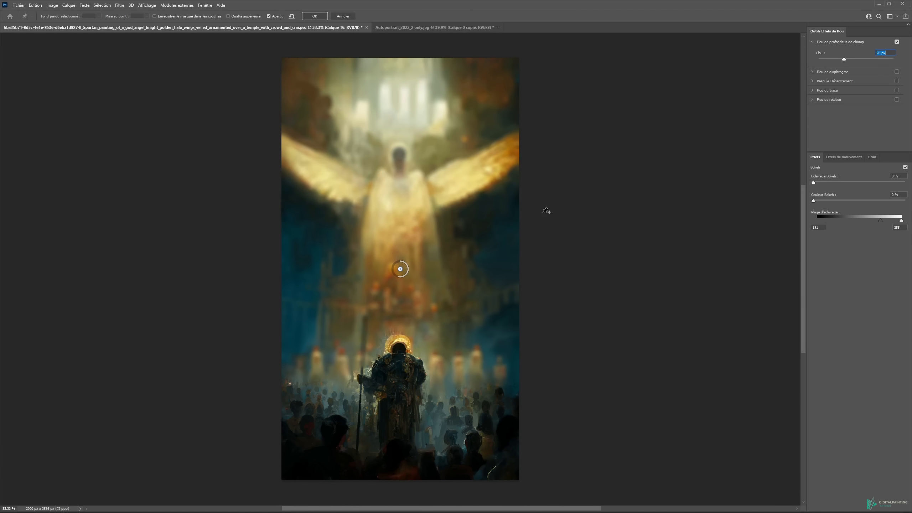
pyautogui.click(897, 42)
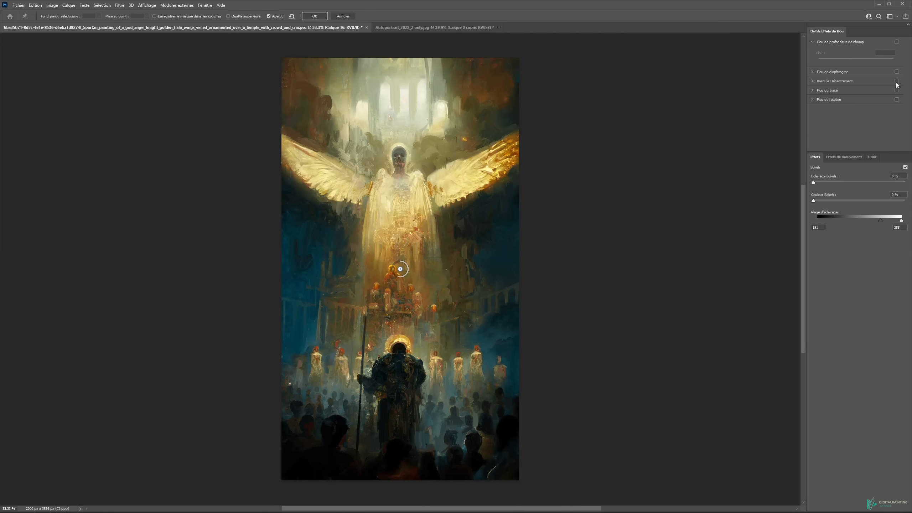
# - Enable Tilt-Shift at 15 px blur, move its sharp zone onto the knight, and apply the effect to the background layer
pyautogui.click(813, 81)
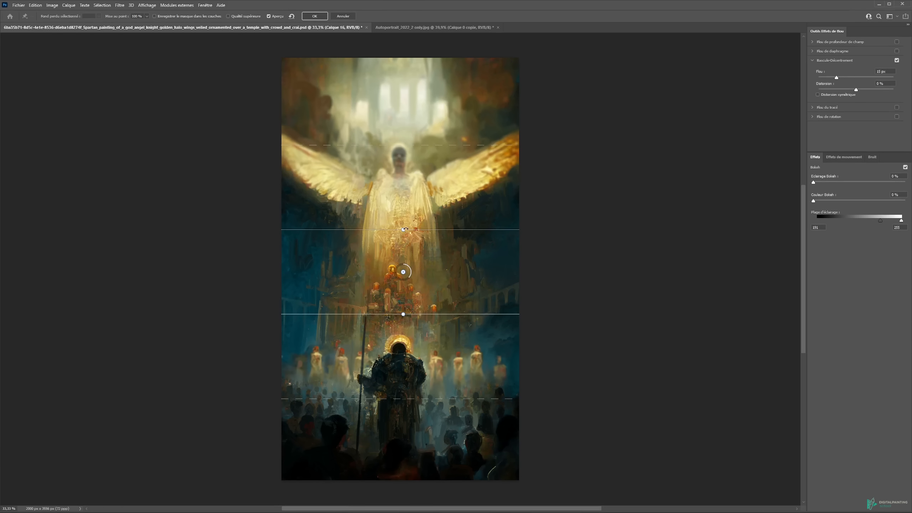
pyautogui.moveTo(396, 106); pyautogui.dragTo(397, 95)
pyautogui.moveTo(403, 272); pyautogui.dragTo(397, 381)
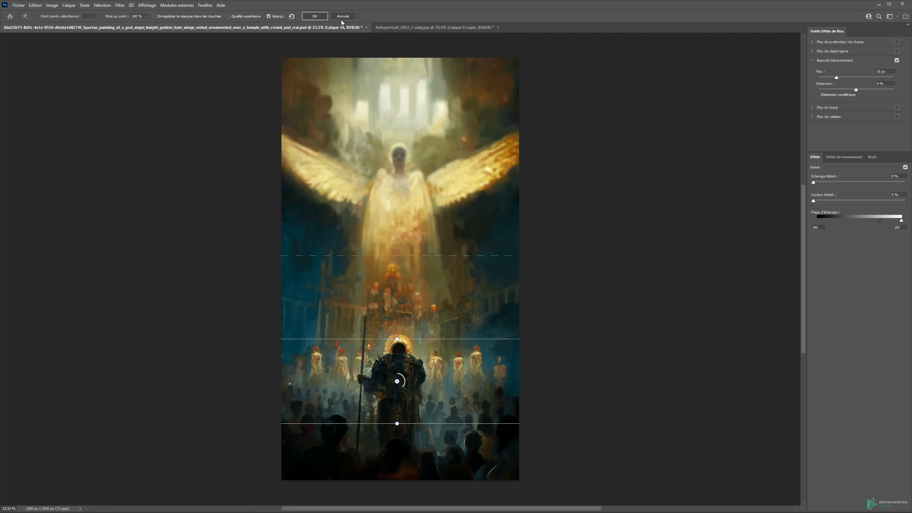
pyautogui.click(317, 17)
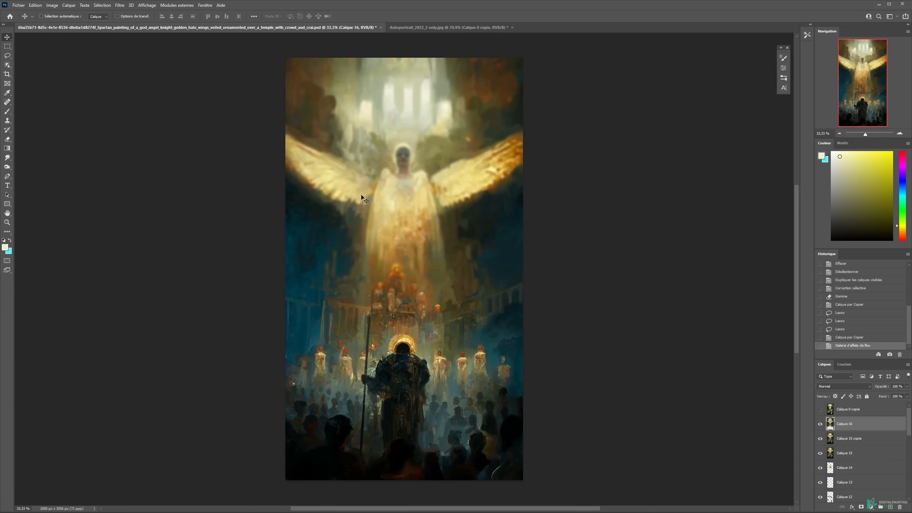
# - Hide the Calque 16 layer and copy the same background area from Calque 15 copie to a new layer
pyautogui.press('z')
pyautogui.moveTo(409, 161); pyautogui.dragTo(433, 161)
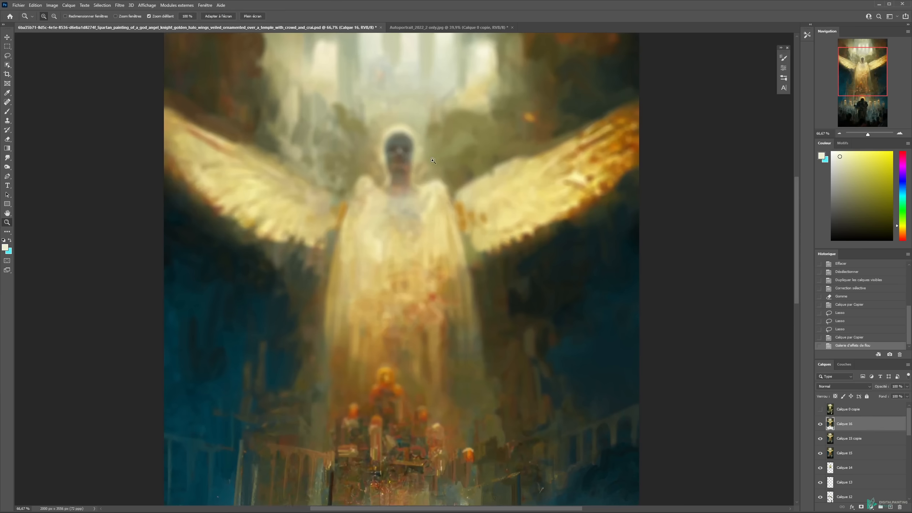
pyautogui.click(820, 426)
pyautogui.keyDown('ctrl'); pyautogui.click(830, 427); pyautogui.keyUp('ctrl')
pyautogui.hotkey('ctrl', 'j')
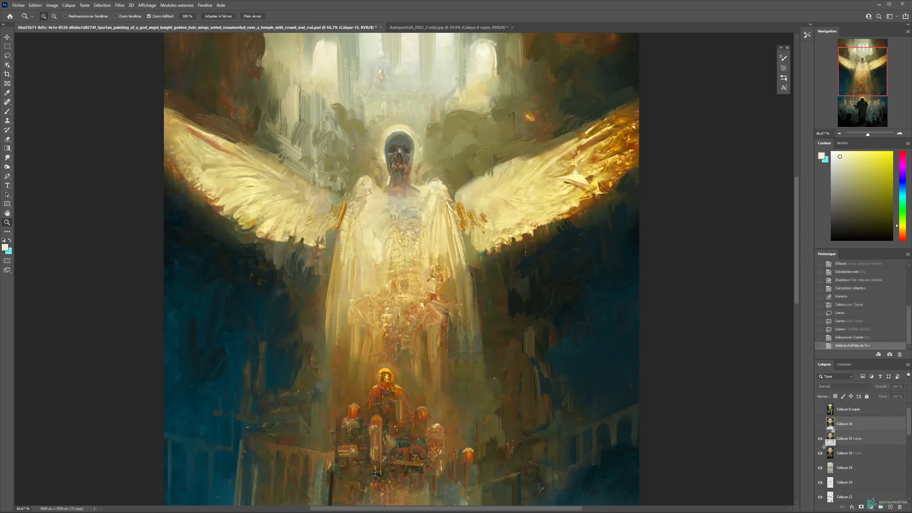
pyautogui.press('v')
# - Try a 3.0 px Gaussian Blur on the new background copy, compare it with Calque 16, and undo the blur
pyautogui.click(120, 5)
pyautogui.moveTo(131, 119)
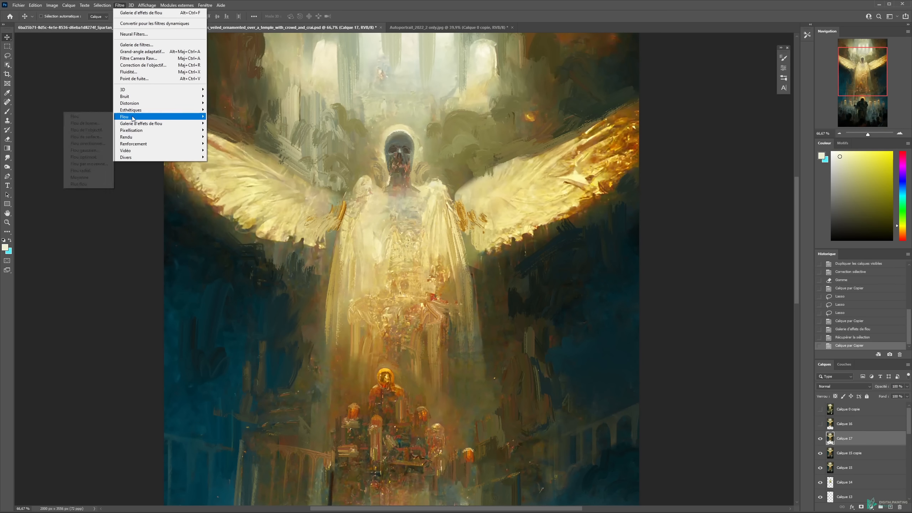
pyautogui.click(89, 151)
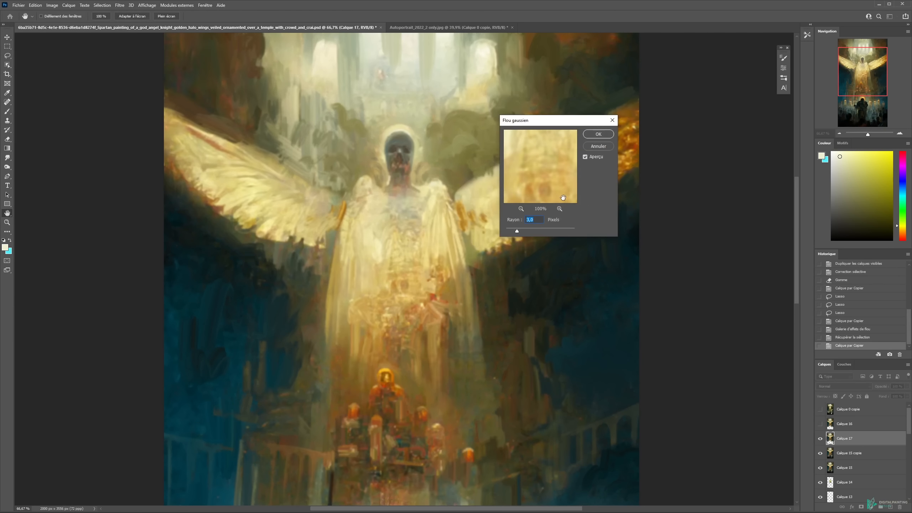
pyautogui.press('Return')
pyautogui.click(820, 424)
pyautogui.hotkey('ctrl', 'z')
pyautogui.hotkey('ctrl', 'shift', 'z')
pyautogui.click(821, 424)
pyautogui.hotkey('ctrl', 'z')
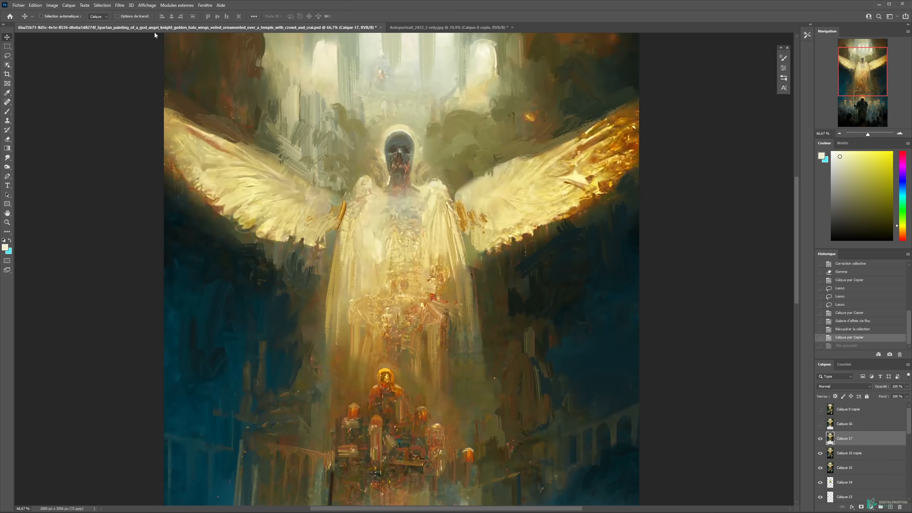
# - Apply a Gaussian Blur with a 6 px radius to the Calque 17 background copy
pyautogui.click(120, 5)
pyautogui.moveTo(127, 124)
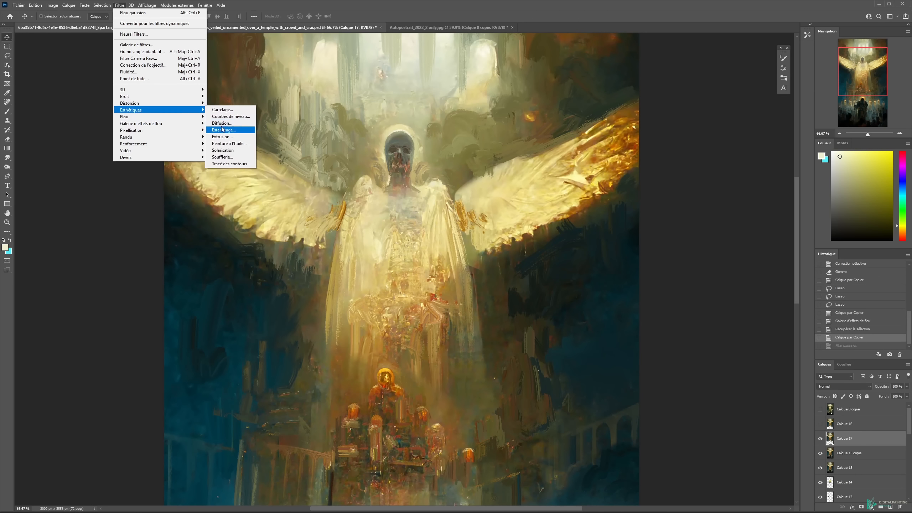
pyautogui.click(229, 151)
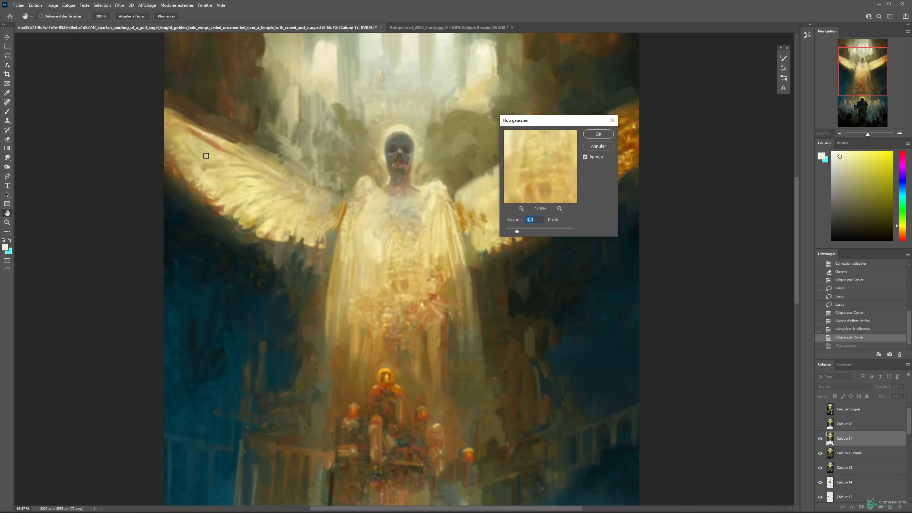
pyautogui.write('6')
pyautogui.press('Return')
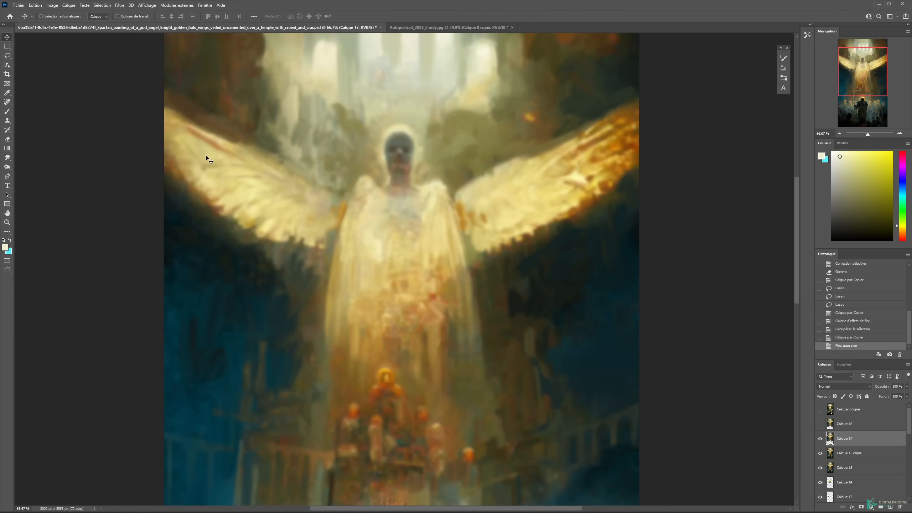
# - Toggle Calque 16's visibility to compare its tilt-shift blur with the Gaussian Blur on the wings and windows
pyautogui.click(820, 424)
pyautogui.click(821, 426)
pyautogui.click(821, 425)
pyautogui.moveTo(523, 160); pyautogui.dragTo(549, 208)
pyautogui.click(821, 424)
pyautogui.click(821, 425)
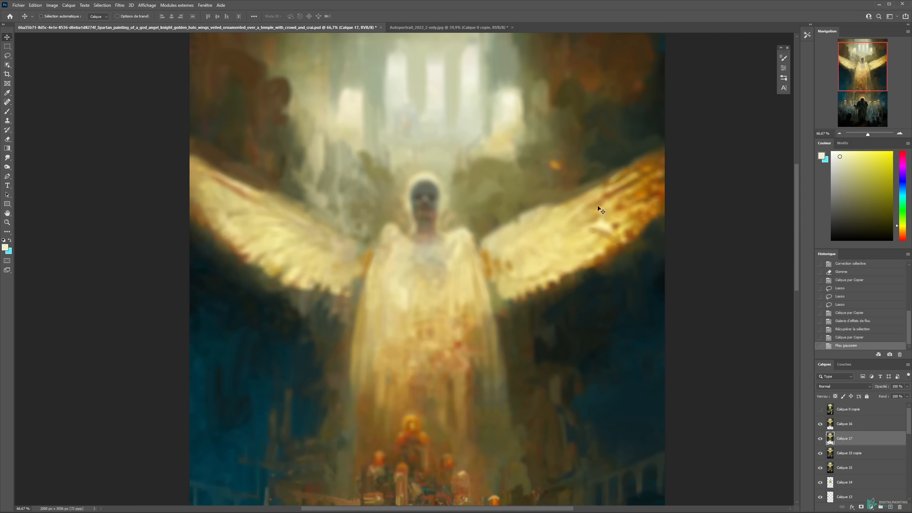
pyautogui.moveTo(571, 285); pyautogui.dragTo(581, 195)
# - Hide Calque 16 and Calque 17, copy the background area of Calque 15 copie to a new layer, and apply Lens Blur to it
pyautogui.moveTo(821, 424); pyautogui.dragTo(820, 439)
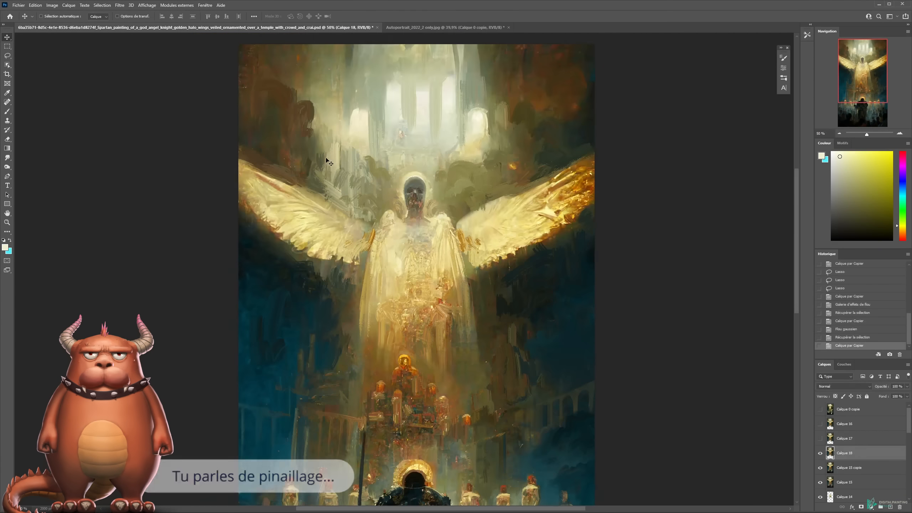
pyautogui.click(120, 5)
pyautogui.moveTo(158, 118)
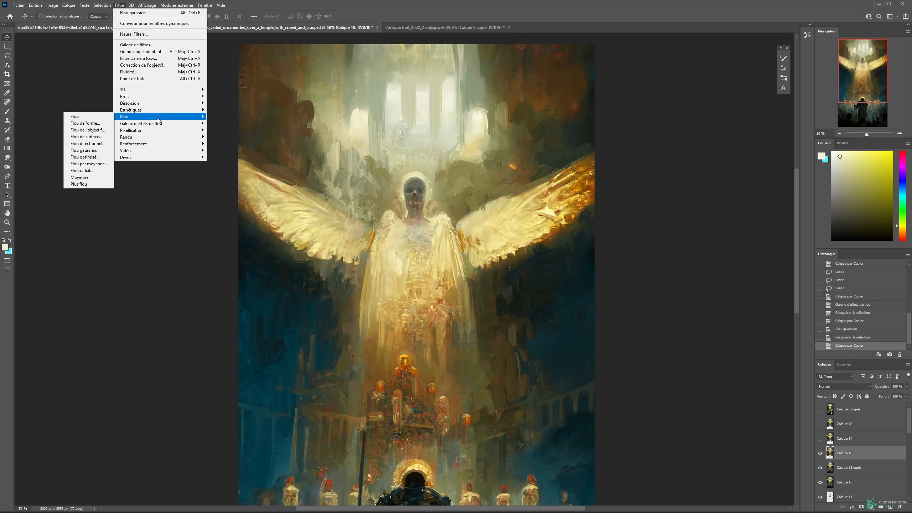
pyautogui.click(94, 130)
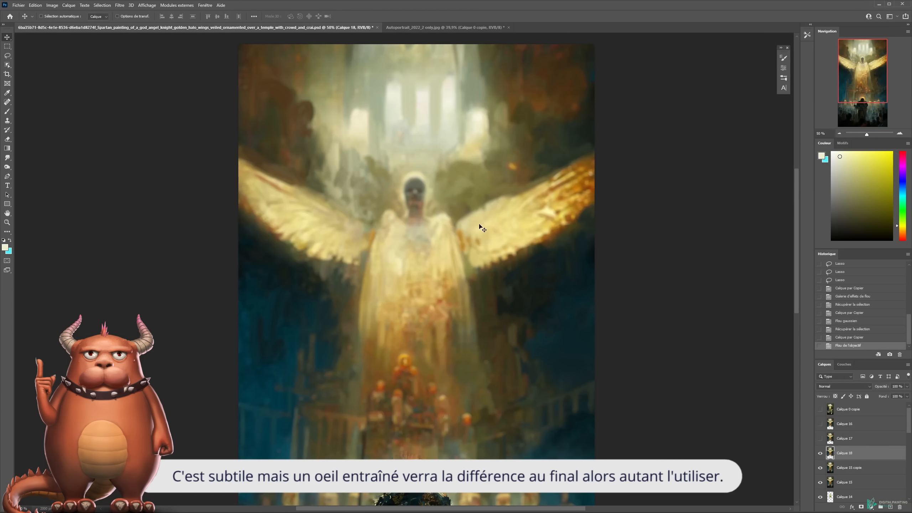
# - Toggle Calque 16's visibility to compare its tilt-shift blur with the Lens Blur on Calque 18
pyautogui.press('z')
pyautogui.click(820, 424)
pyautogui.click(820, 424)
pyautogui.click(463, 247)
pyautogui.press('v')
pyautogui.click(820, 425)
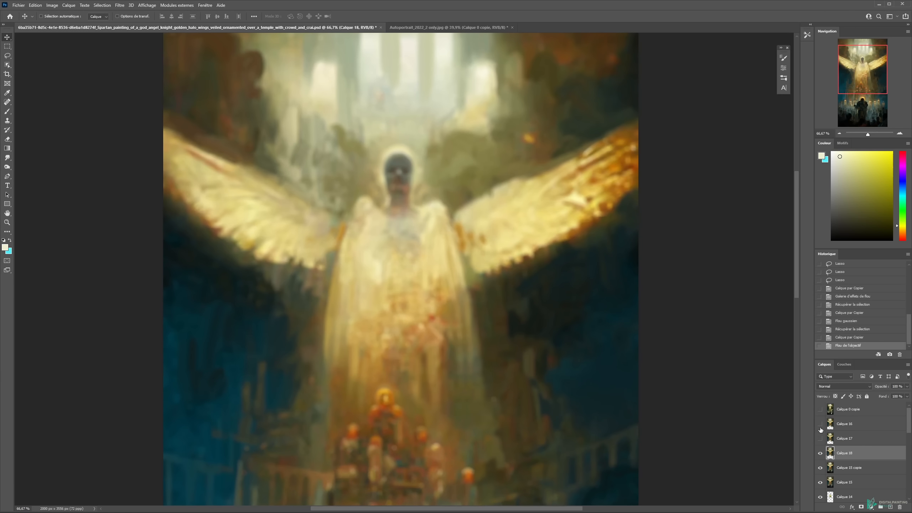
# - Hide Calque 18 and Calque 15 copie, and stamp all the visible layers onto a new layer
pyautogui.hotkey('ctrl', '-')
pyautogui.click(820, 454)
pyautogui.moveTo(445, 295); pyautogui.dragTo(455, 242)
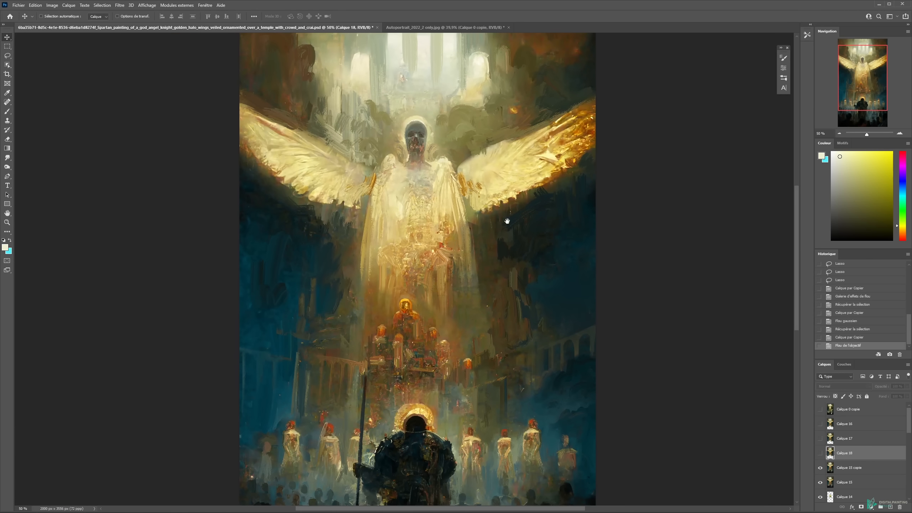
pyautogui.moveTo(505, 220); pyautogui.dragTo(508, 240)
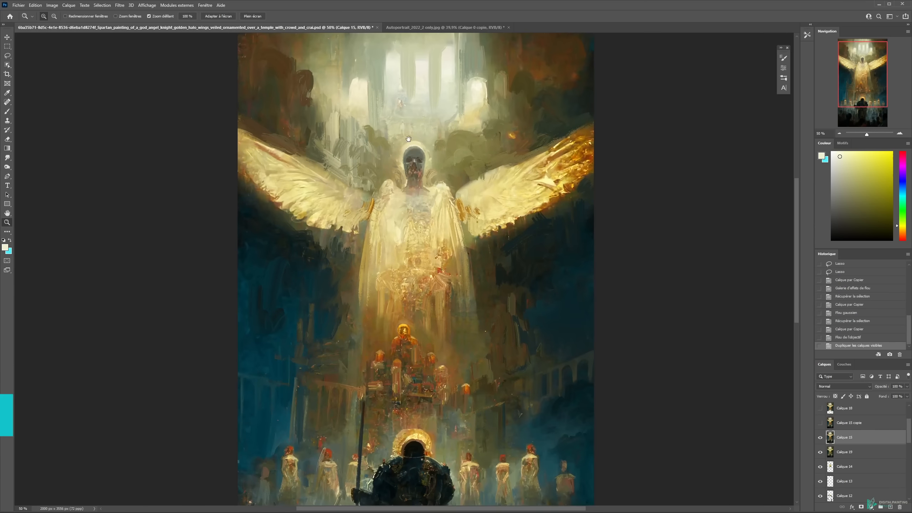
pyautogui.moveTo(407, 131); pyautogui.dragTo(397, 165)
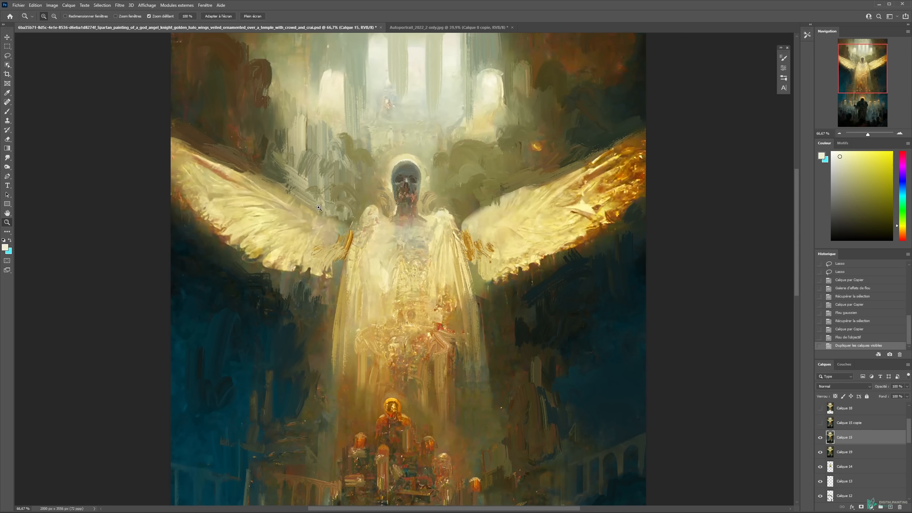
# - In the Lens Correction filter, set the chromatic aberration fringes to -100 red/cyan, +100 green/magenta and -100 blue/yellow
pyautogui.press('v')
pyautogui.click(120, 5)
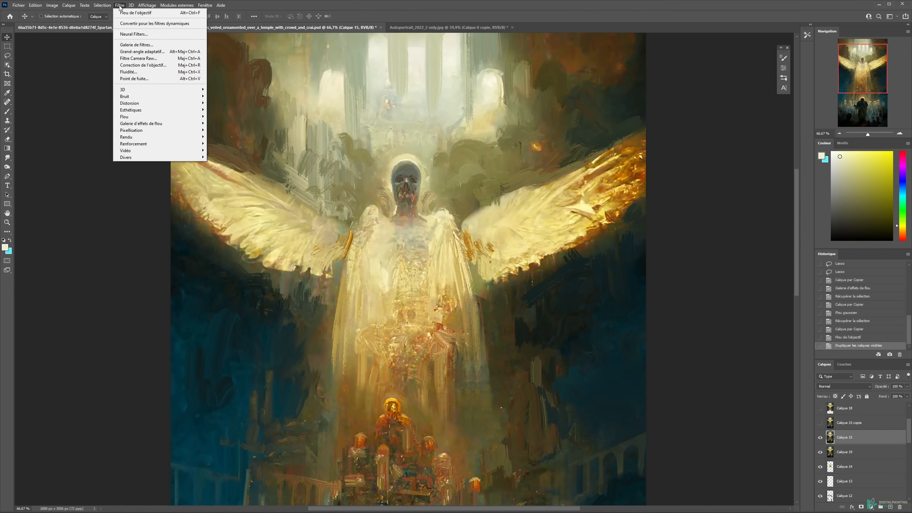
pyautogui.click(147, 65)
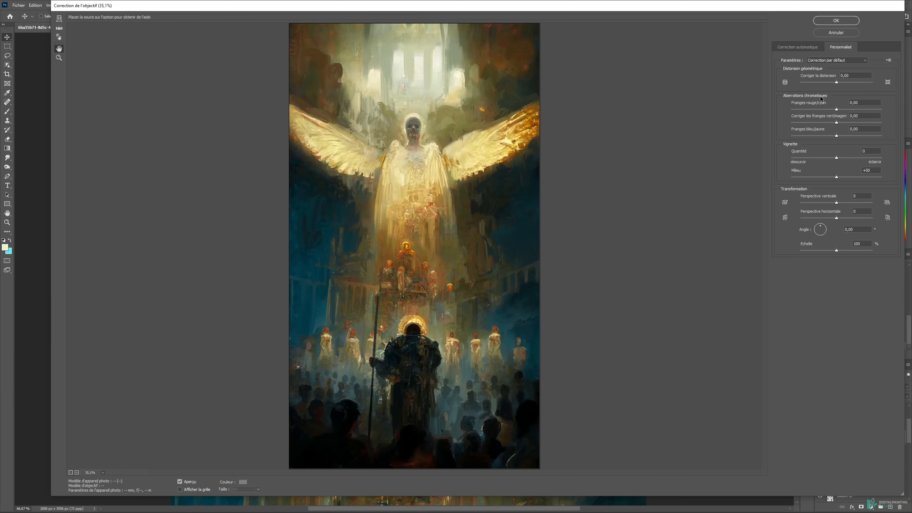
pyautogui.moveTo(837, 109); pyautogui.dragTo(787, 136)
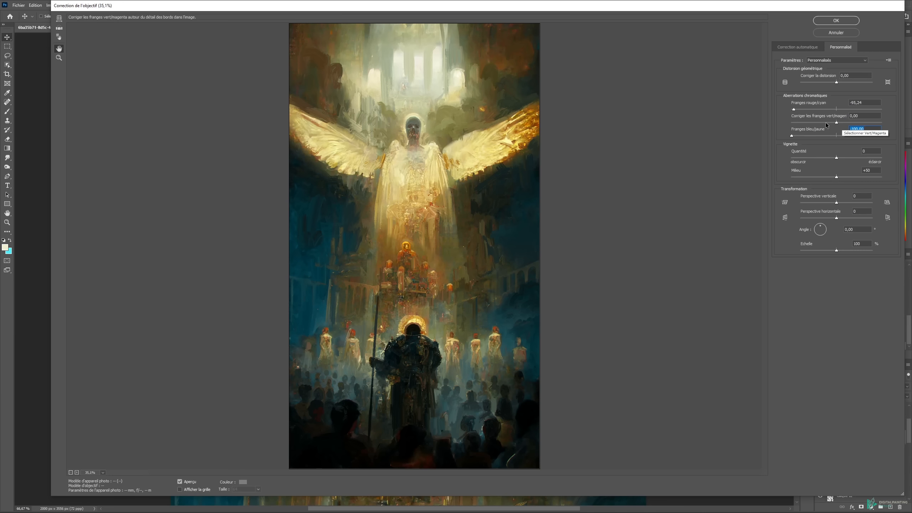
pyautogui.moveTo(793, 109); pyautogui.dragTo(792, 111)
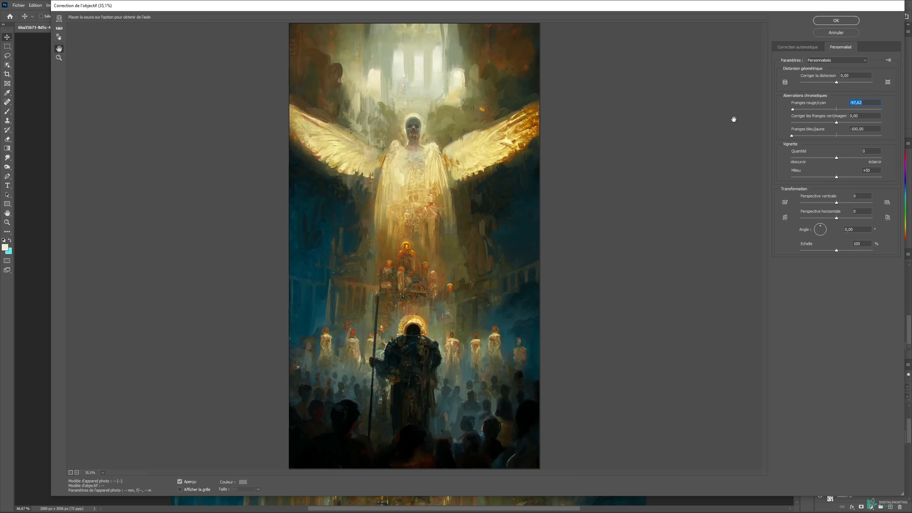
pyautogui.moveTo(793, 110); pyautogui.dragTo(789, 112)
pyautogui.moveTo(837, 123); pyautogui.dragTo(882, 122)
# - Inspect the colour fringing on the angel's head and wings at 100% and apply the lens correction
pyautogui.hotkey('ctrl', '+')
pyautogui.hotkey('ctrl', '+')
pyautogui.hotkey('ctrl', '+')
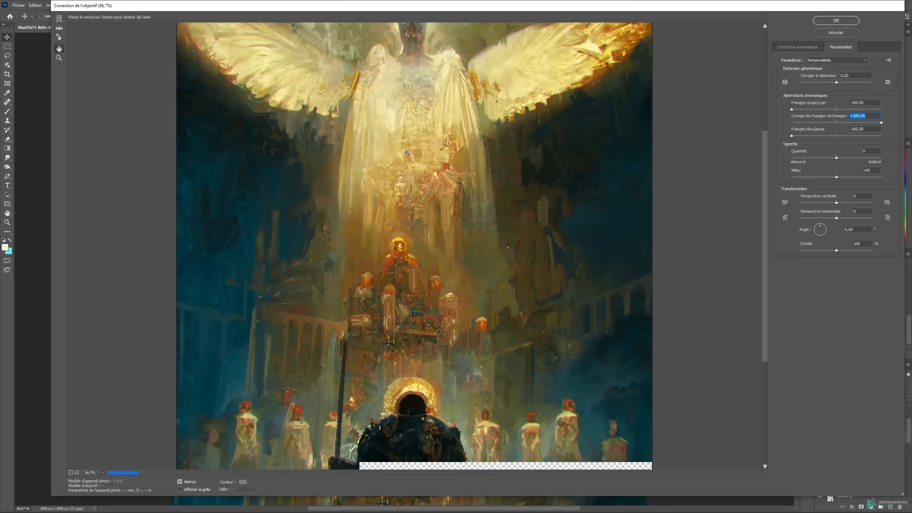
pyautogui.moveTo(765, 179); pyautogui.dragTo(756, 63)
pyautogui.moveTo(397, 223); pyautogui.dragTo(455, 213)
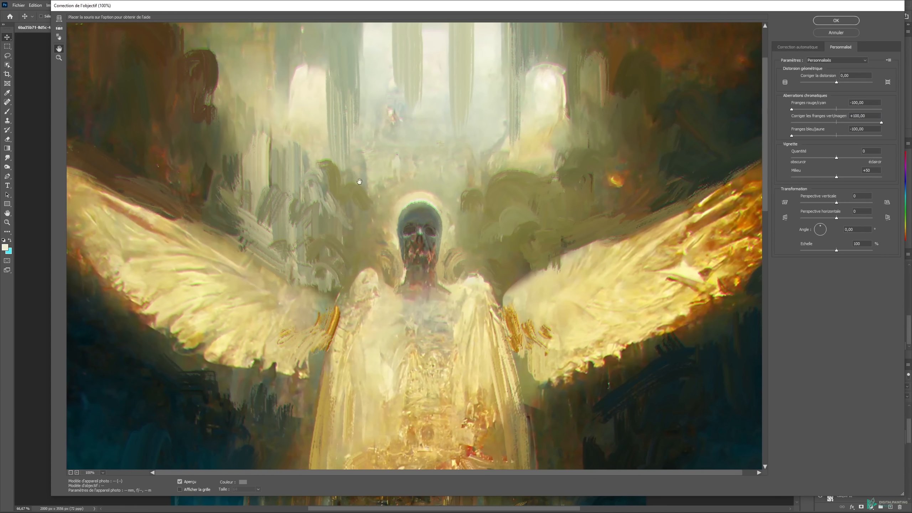
pyautogui.click(836, 21)
# - Undo and redo the lens correction to compare the fringing on the angel, and call up the Lens Correction filter again
pyautogui.hotkey('ctrl', 'z')
pyautogui.hotkey('ctrl', 'z')
pyautogui.hotkey('ctrl', 'z')
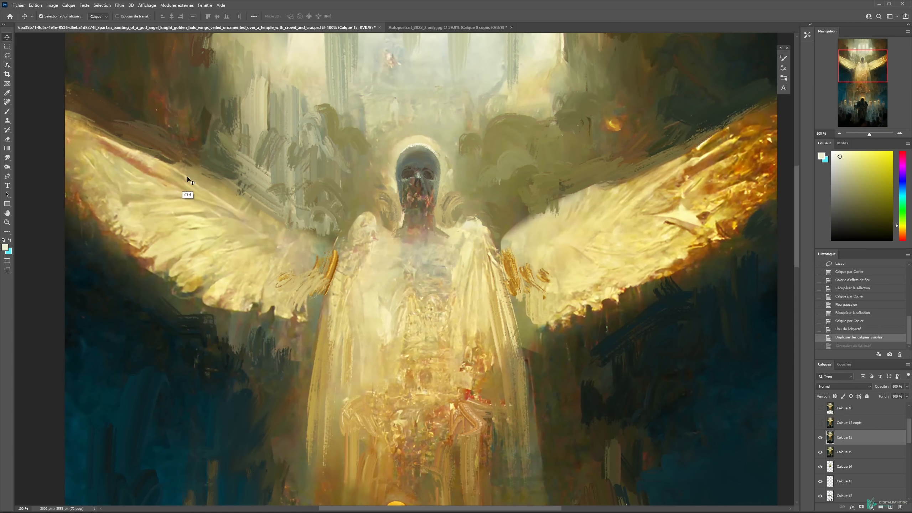
pyautogui.hotkey('ctrl', 'z')
pyautogui.hotkey('ctrl', 'z')
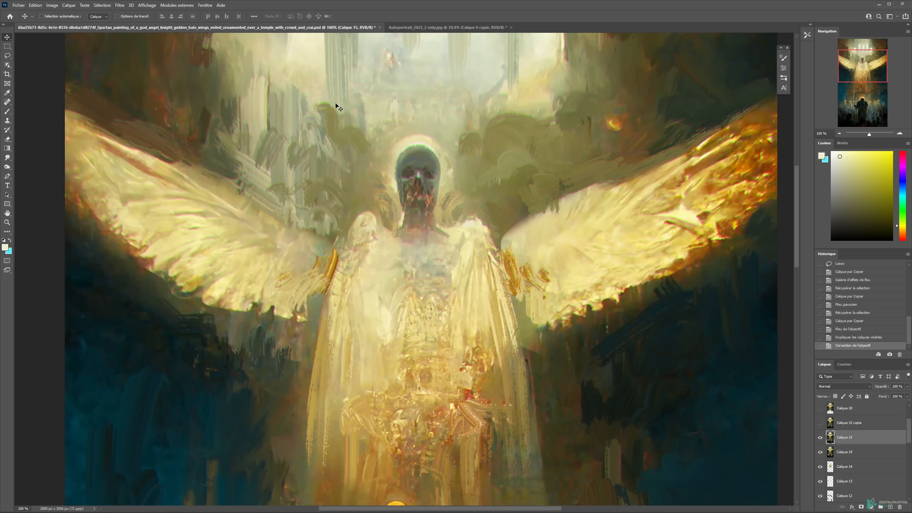
pyautogui.hotkey('ctrl', 'z')
pyautogui.hotkey('ctrl', 'z')
pyautogui.scroll(-2, 463, 283)
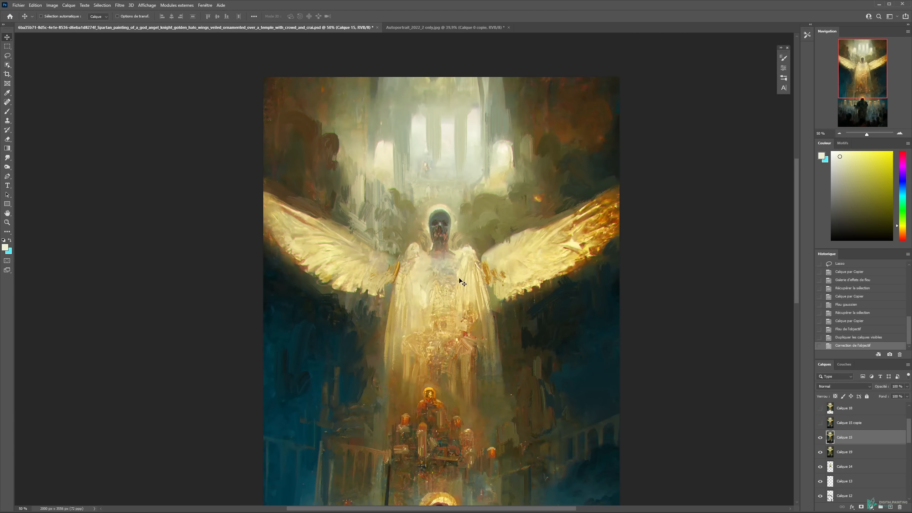
pyautogui.moveTo(425, 283); pyautogui.dragTo(404, 212)
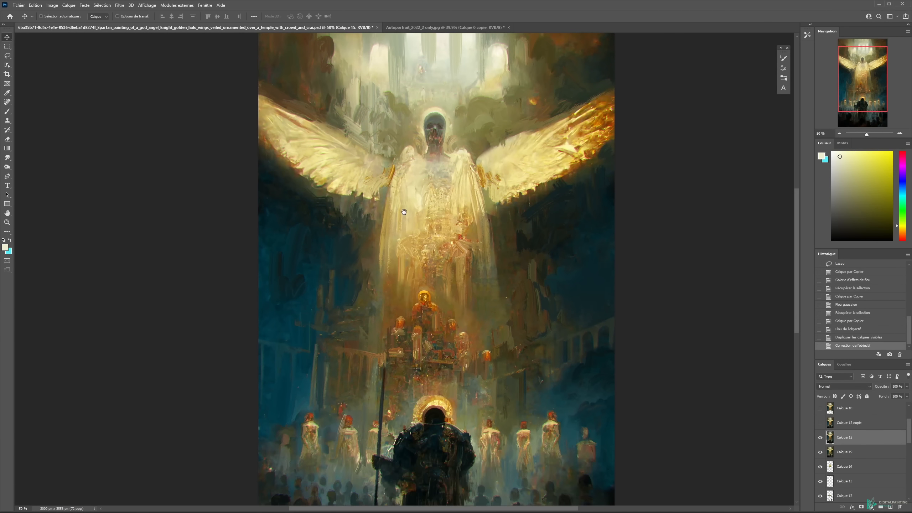
pyautogui.click(119, 5)
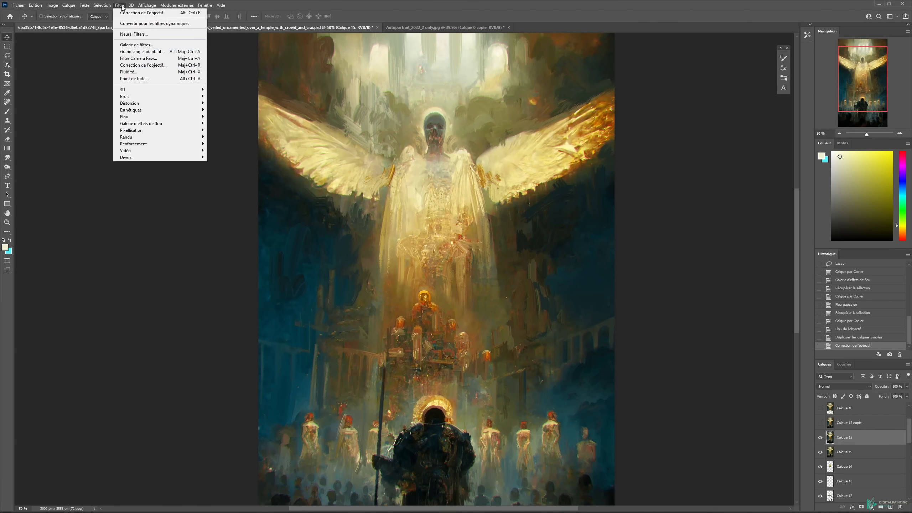
pyautogui.click(142, 66)
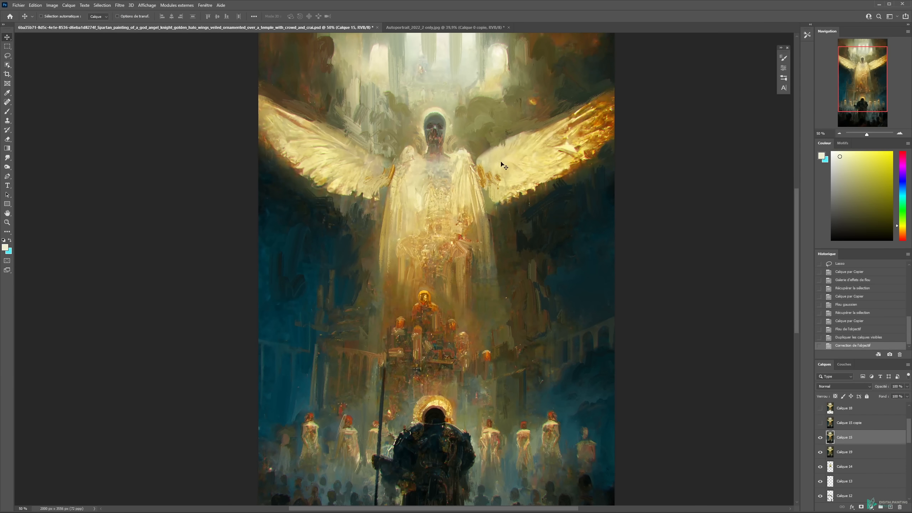
# - Toggle the lens correction off and on at 100% to compare the fringing on the haloed figures, wings and windows
pyautogui.hotkey('ctrl', 'z')
pyautogui.press('z')
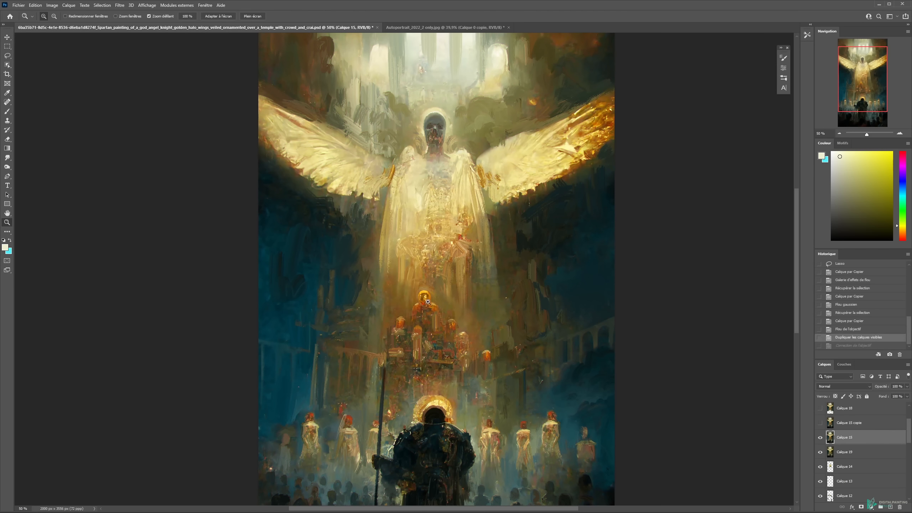
pyautogui.click(428, 302)
pyautogui.click(424, 292)
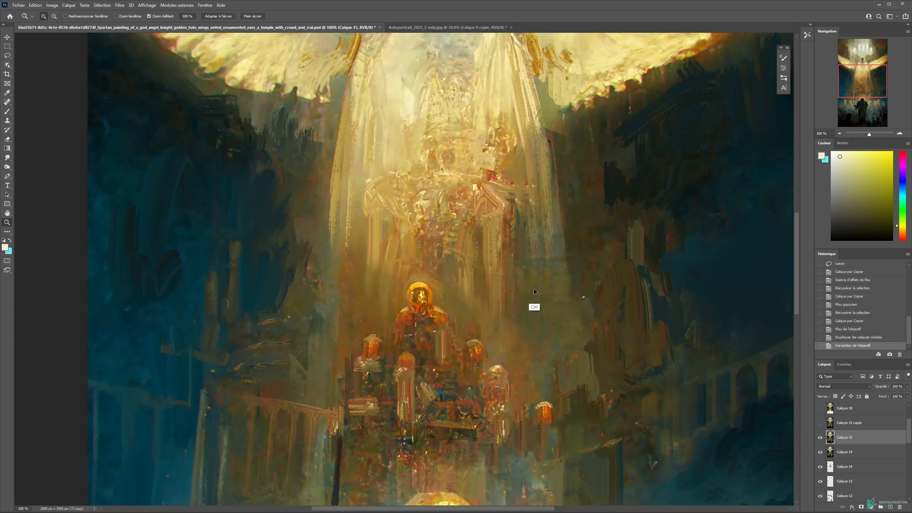
pyautogui.moveTo(444, 146); pyautogui.dragTo(489, 492)
pyautogui.moveTo(500, 122); pyautogui.dragTo(476, 248)
pyautogui.hotkey('ctrl', 'z')
pyautogui.hotkey('ctrl', 'z')
pyautogui.hotkey('ctrl', 'z')
pyautogui.hotkey('ctrl', 'z')
pyautogui.hotkey('ctrl', 'z')
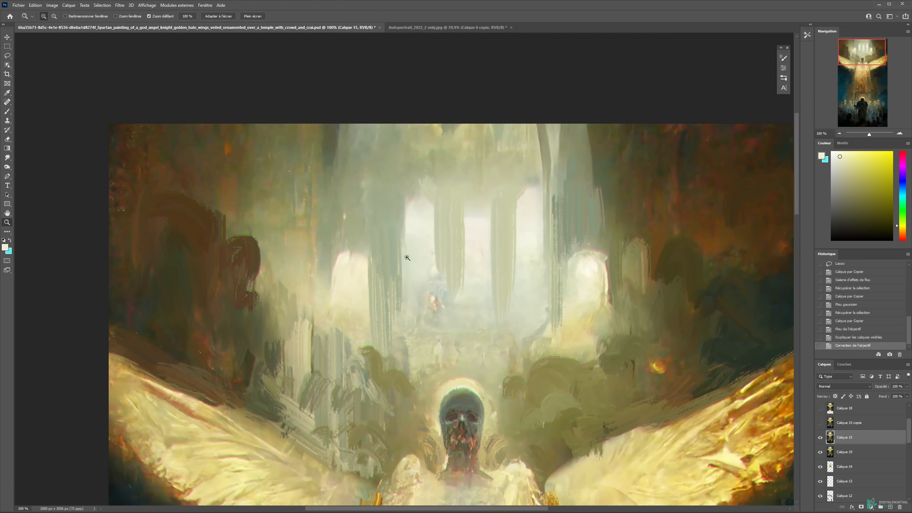
pyautogui.moveTo(405, 257); pyautogui.dragTo(426, 177)
pyautogui.hotkey('ctrl', 'z')
pyautogui.hotkey('ctrl', 'z')
# - Toggle the lens correction off and on to compare the fringing around the knight and the white-robed figures
pyautogui.click(862, 114)
pyautogui.hotkey('ctrl', 'z')
pyautogui.hotkey('ctrl', 'z')
pyautogui.hotkey('ctrl', 'z')
pyautogui.hotkey('ctrl', 'z')
pyautogui.hotkey('ctrl', 'z')
pyautogui.hotkey('ctrl', 'z')
pyautogui.scroll(5, 492, 262)
pyautogui.scroll(2, 493, 262)
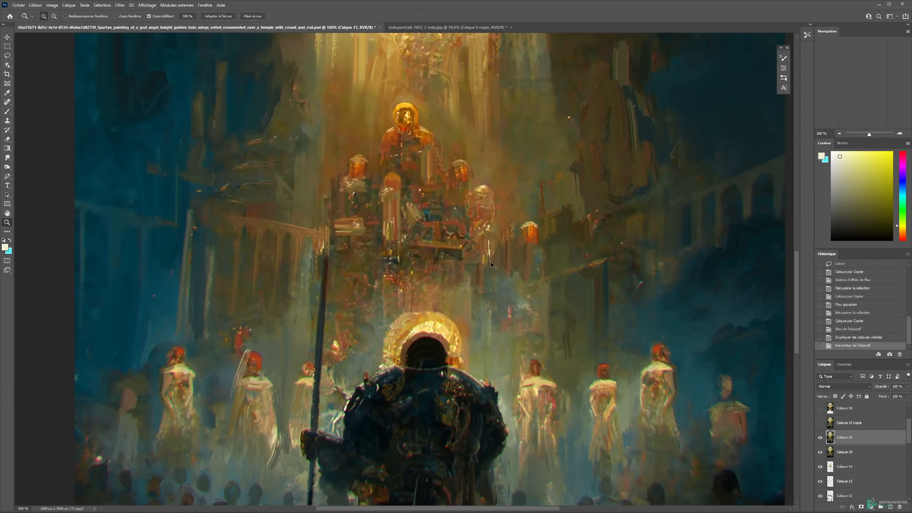
# - Review the whole painting and undo the lens correction on the stamped layer
pyautogui.hotkey('ctrl', '-')
pyautogui.hotkey('ctrl', '-')
pyautogui.hotkey('ctrl', '-')
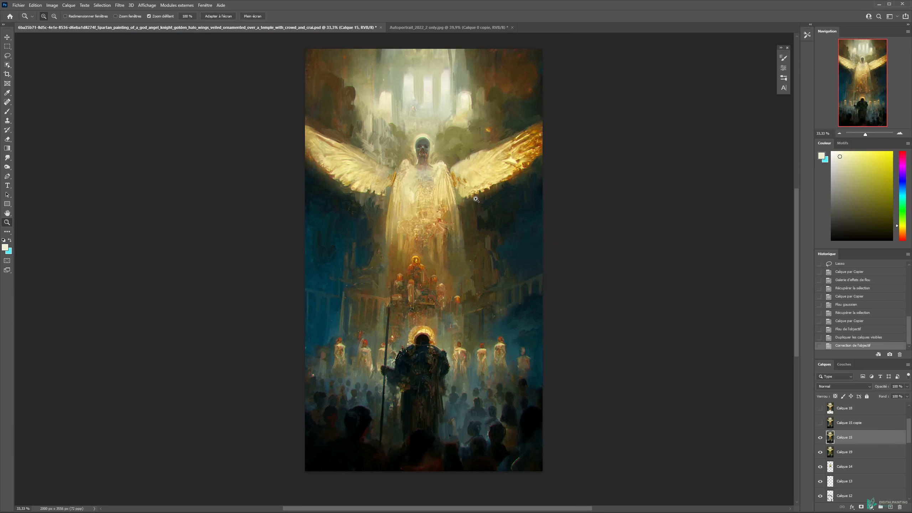
pyautogui.hotkey('ctrl', '+')
pyautogui.moveTo(401, 124); pyautogui.dragTo(389, 183)
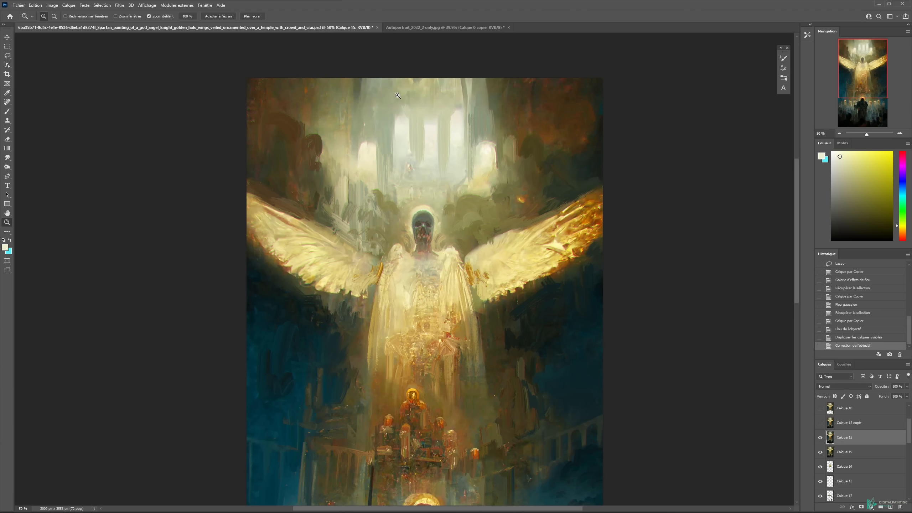
pyautogui.hotkey('ctrl', 'z')
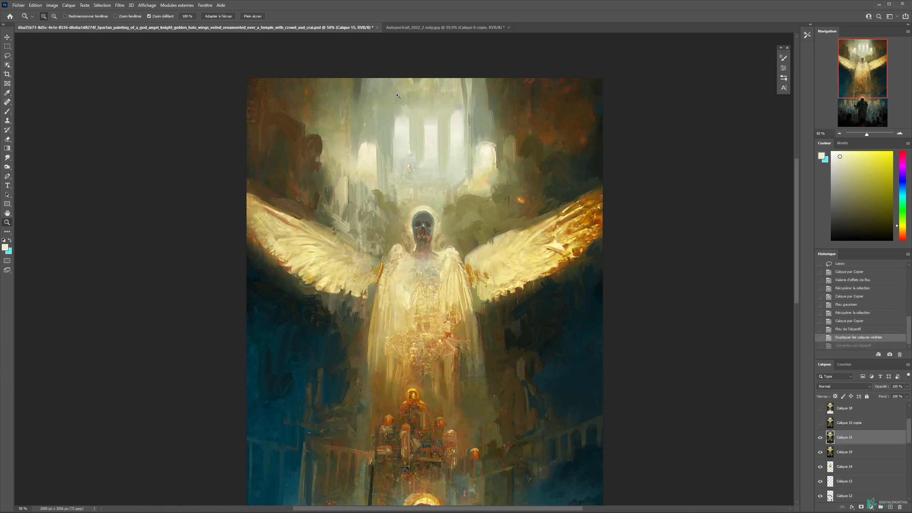
pyautogui.moveTo(505, 274); pyautogui.dragTo(520, 217)
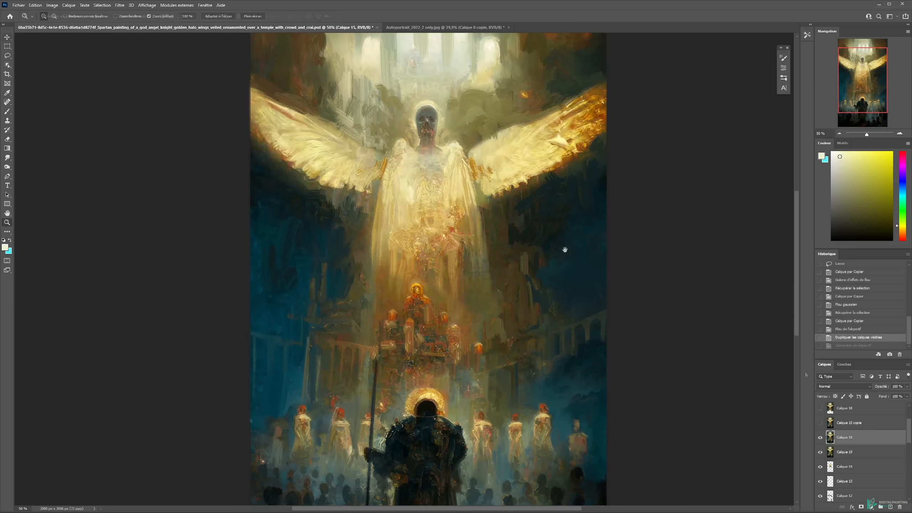
# - Stamp all the visible layers onto a new layer and duplicate it
pyautogui.press('v')
pyautogui.moveTo(522, 198); pyautogui.dragTo(522, 198)
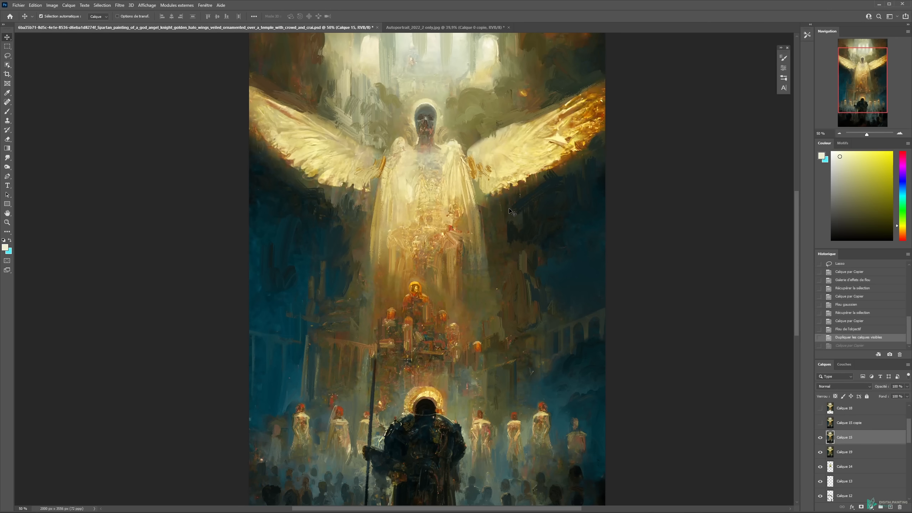
pyautogui.hotkey('ctrl', 'alt', 'shift', 'e')
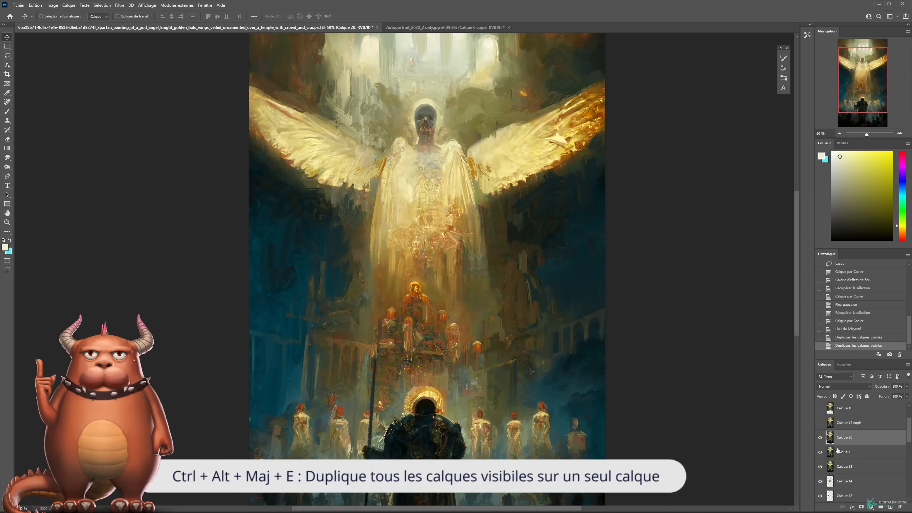
pyautogui.moveTo(466, 211); pyautogui.dragTo(503, 208)
pyautogui.hotkey('ctrl', 'j')
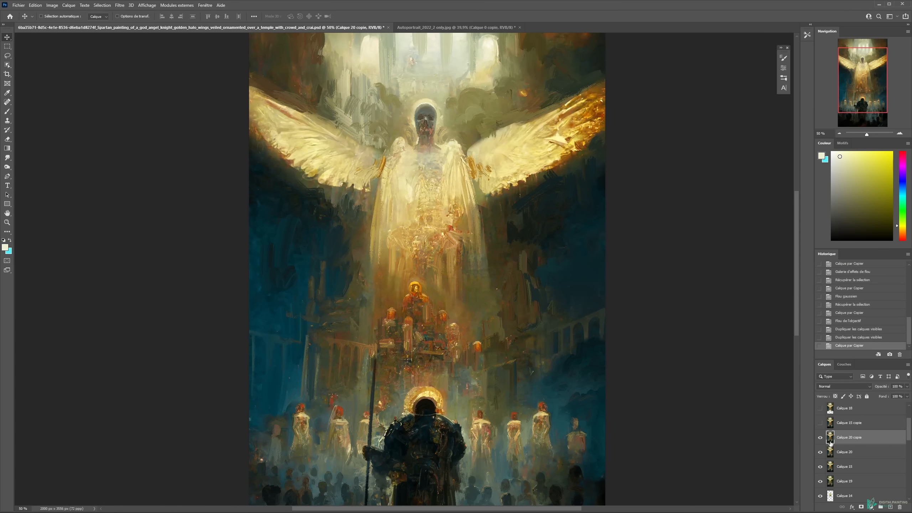
# - Turn off the green channel in the blending options of the duplicated layer
pyautogui.doubleClick(877, 440)
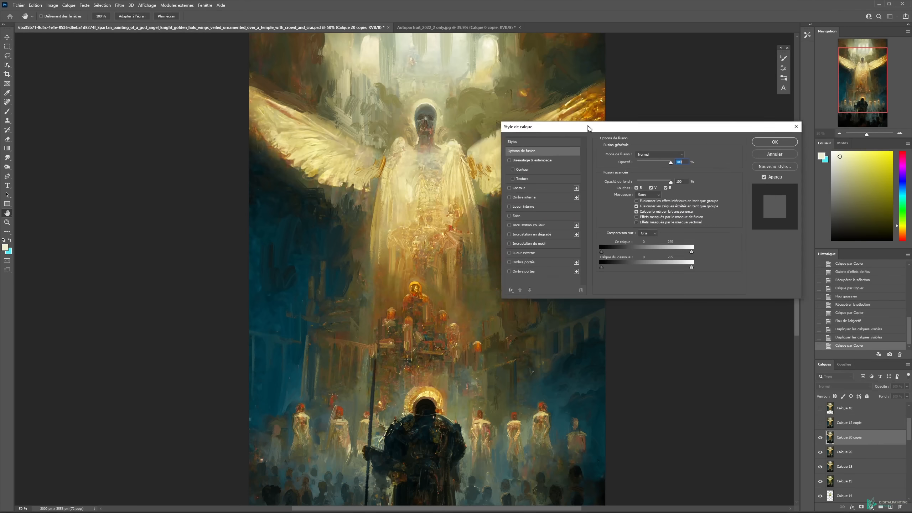
pyautogui.click(634, 187)
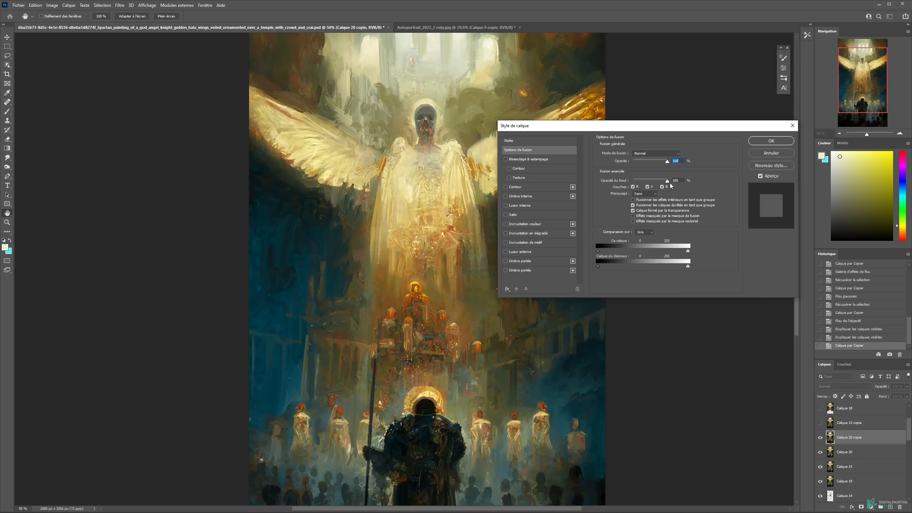
pyautogui.click(648, 187)
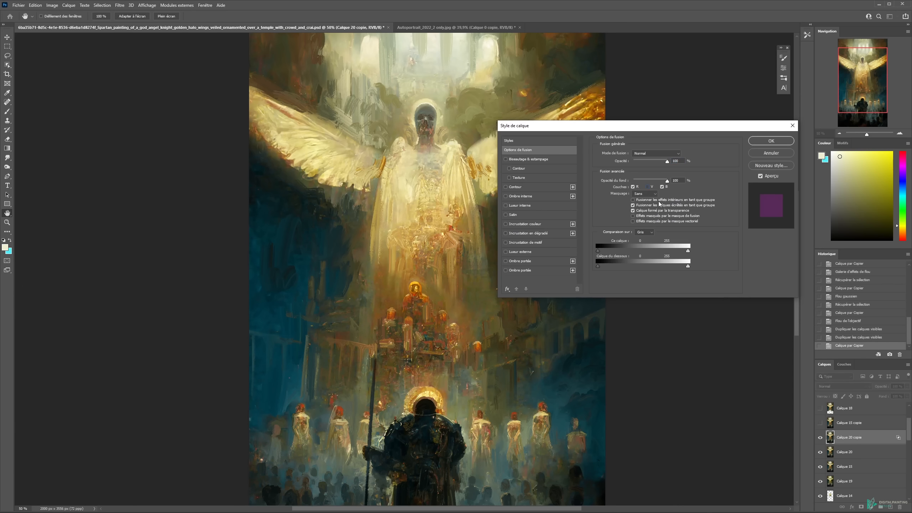
pyautogui.click(764, 142)
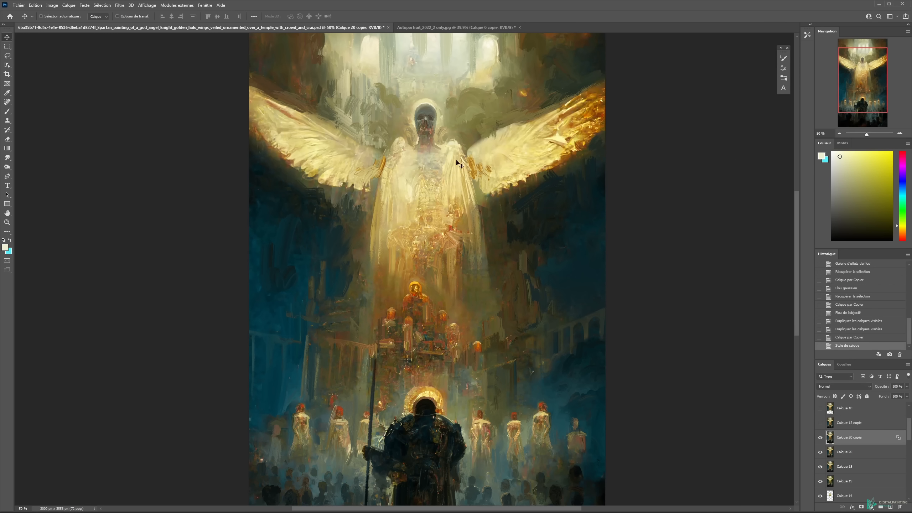
# - Nudge the duplicated layer slightly to the left to offset its colour channels and check the fringing on the head and wings
pyautogui.hotkey('ctrl', '+')
pyautogui.hotkey('ctrl', '+')
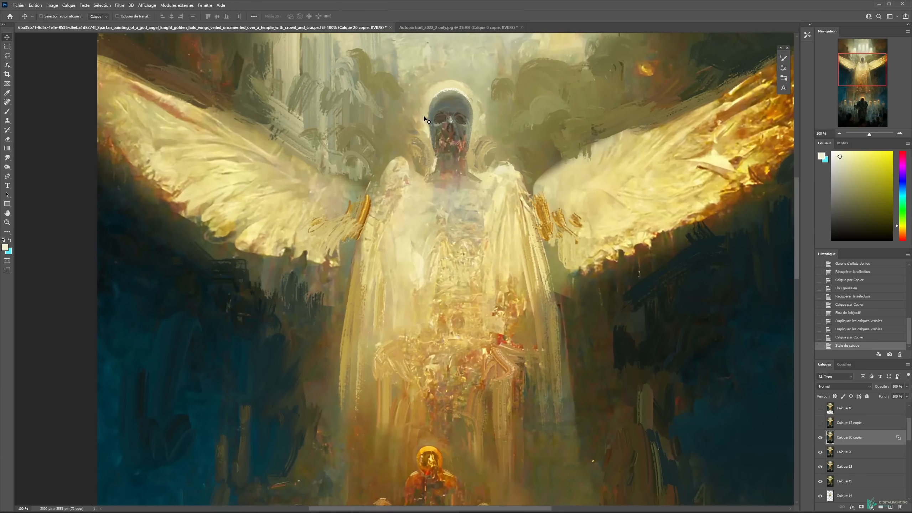
pyautogui.press('Left')
pyautogui.press('Left')
pyautogui.press('Left')
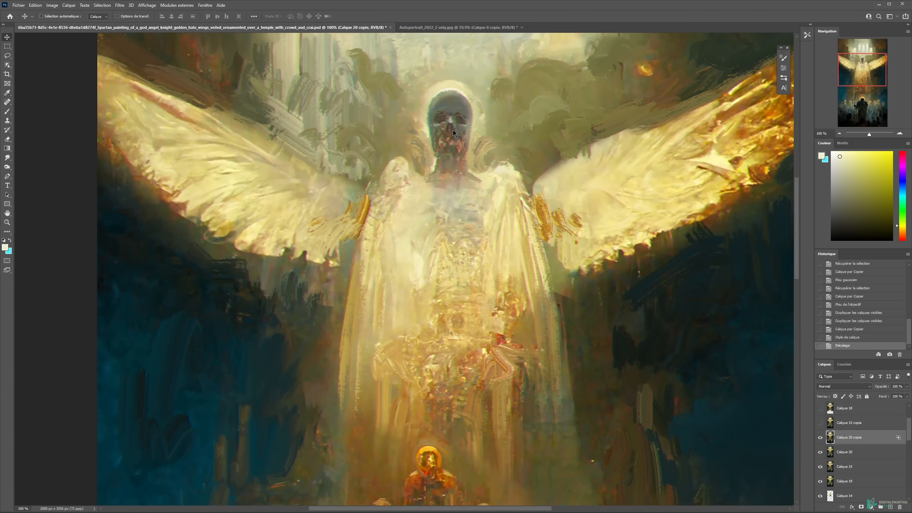
pyautogui.scroll(1, 454, 129)
pyautogui.press('Left')
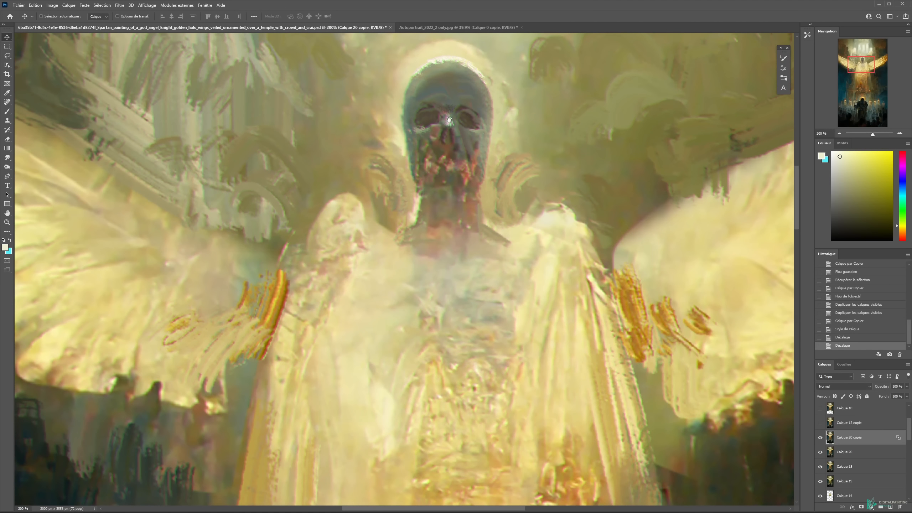
pyautogui.moveTo(450, 122); pyautogui.dragTo(461, 202)
pyautogui.hotkey('ctrl', '-')
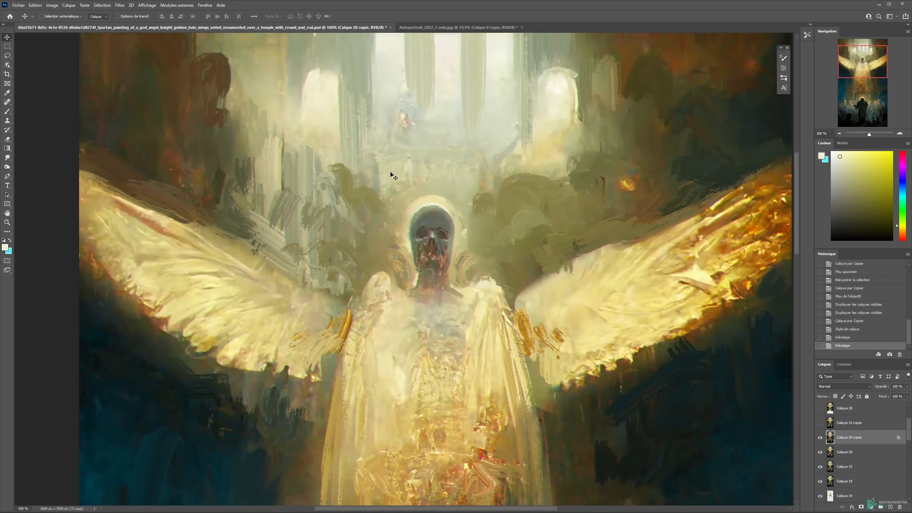
pyautogui.moveTo(486, 247); pyautogui.dragTo(526, 211)
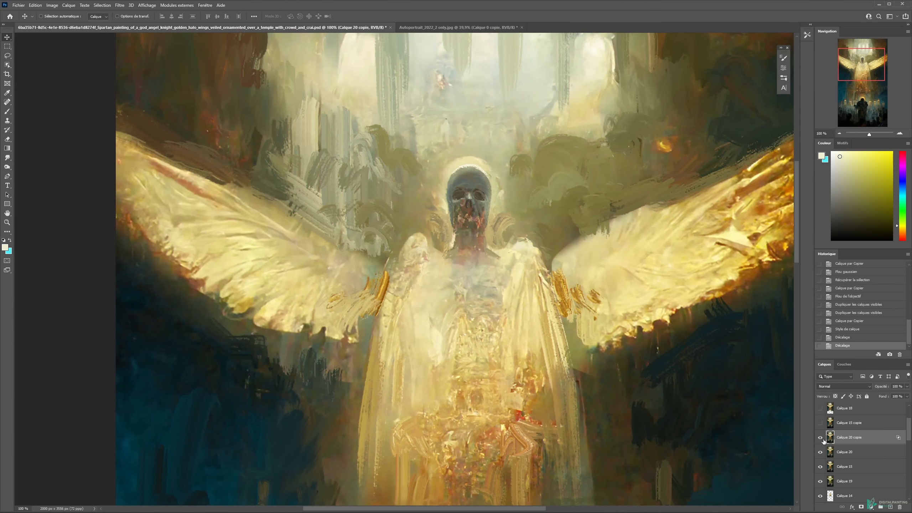
# - Examine the colour fringing on the foreground knight, the crowd and the winged figure at several magnifications
pyautogui.press('z')
pyautogui.keyDown('alt'); pyautogui.click(472, 281); pyautogui.keyUp('alt')
pyautogui.moveTo(516, 361)
pyautogui.mouseDown()
pyautogui.moveTo(517, 198)
pyautogui.moveTo(484, 159)
pyautogui.mouseUp()
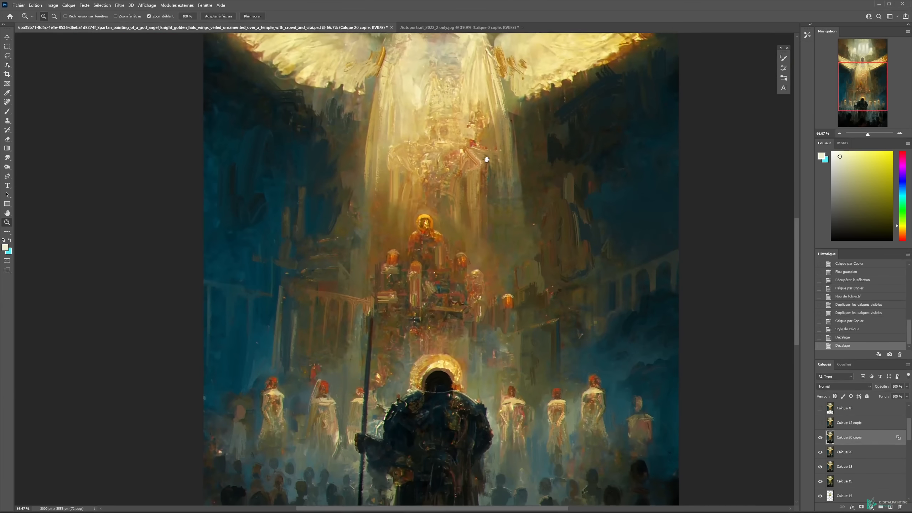
pyautogui.moveTo(473, 347); pyautogui.dragTo(494, 212)
pyautogui.click(474, 271)
pyautogui.click(474, 269)
pyautogui.press('v')
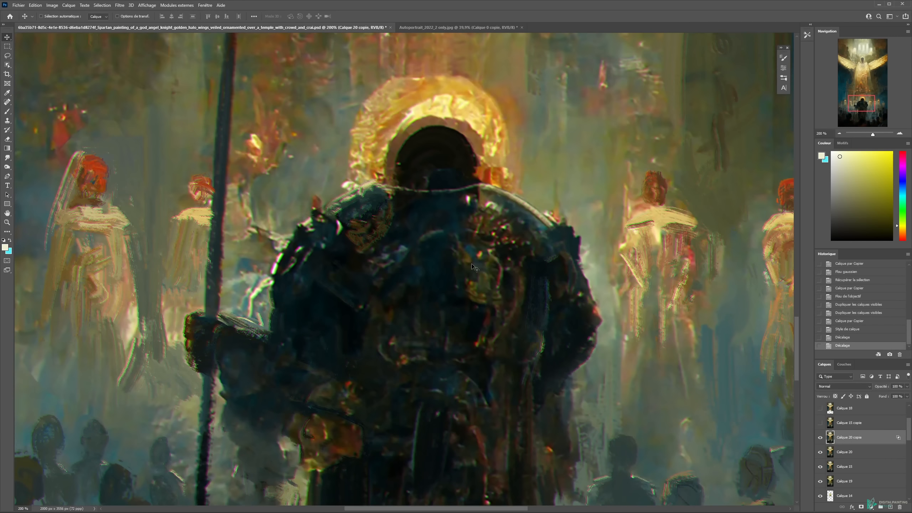
pyautogui.press('z')
pyautogui.keyDown('alt'); pyautogui.click(448, 264); pyautogui.keyUp('alt')
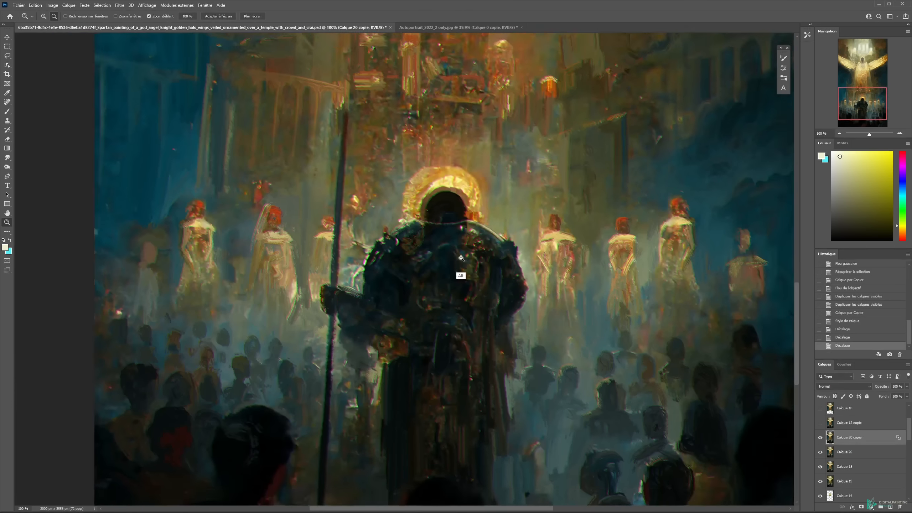
pyautogui.keyDown('alt'); pyautogui.click(461, 272); pyautogui.keyUp('alt')
pyautogui.moveTo(480, 166); pyautogui.dragTo(483, 252)
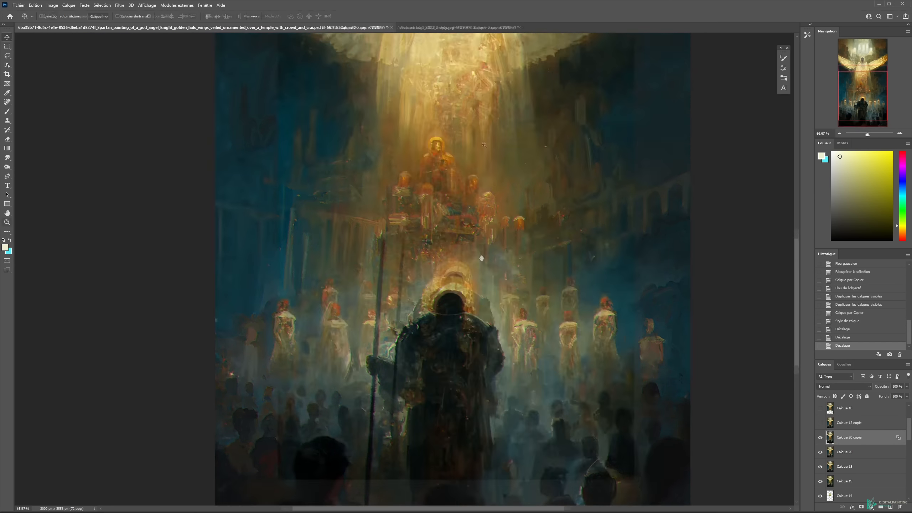
pyautogui.keyDown('alt'); pyautogui.click(482, 251); pyautogui.keyUp('alt')
pyautogui.press('v')
pyautogui.scroll(4, 481, 183)
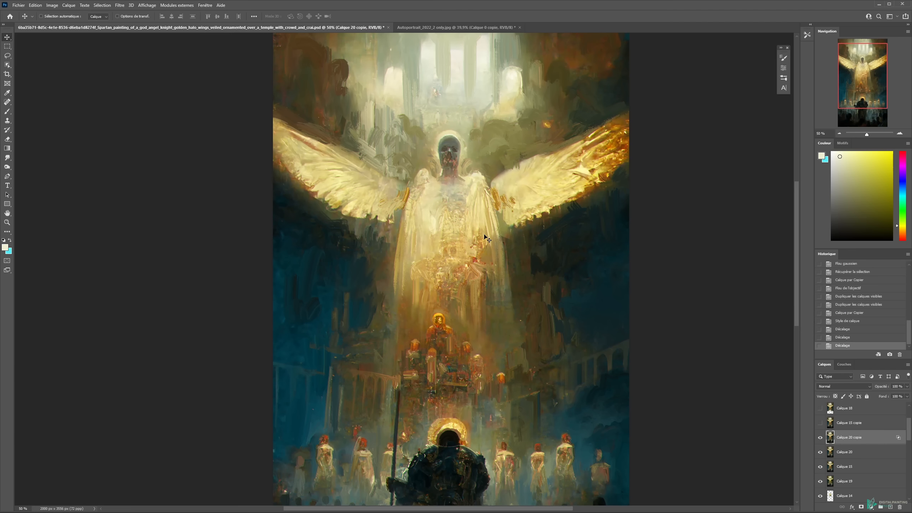
# - Switch the duplicated layer's blending options to the green channel only, excluding red and blue, and review the effect on the painting
pyautogui.doubleClick(884, 440)
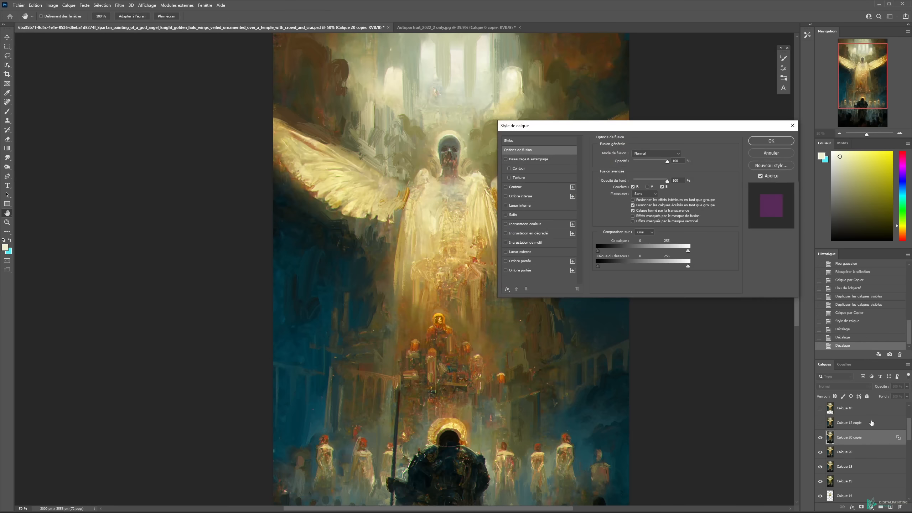
pyautogui.click(635, 187)
pyautogui.click(648, 187)
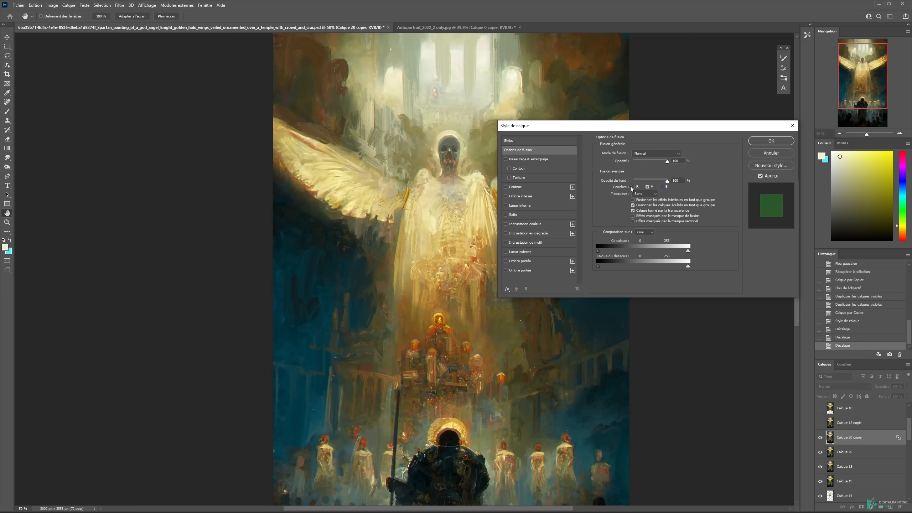
pyautogui.click(771, 140)
pyautogui.scroll(2, 454, 153)
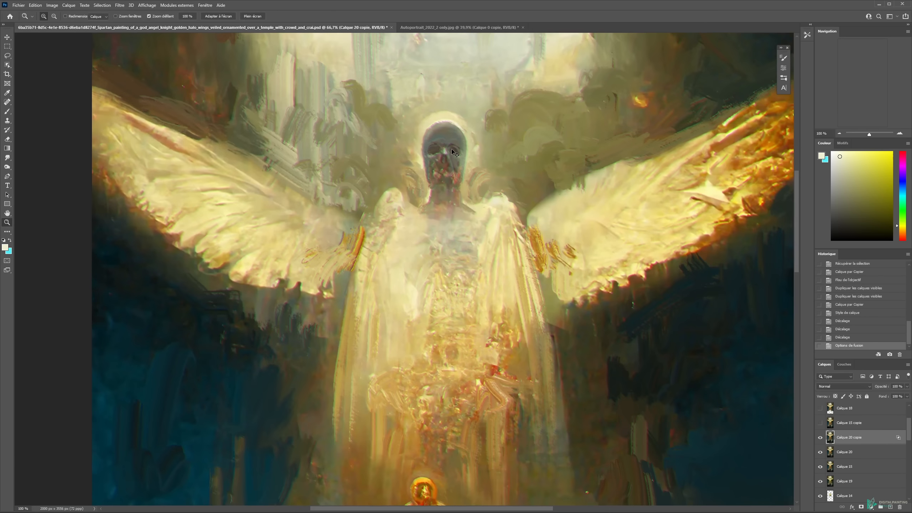
pyautogui.scroll(-2, 473, 166)
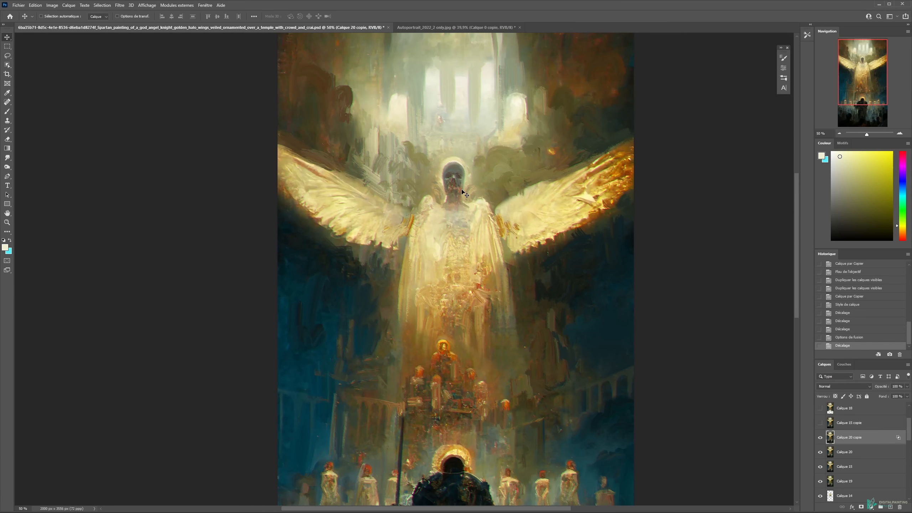
pyautogui.keyDown('alt'); pyautogui.click(478, 273); pyautogui.keyUp('alt')
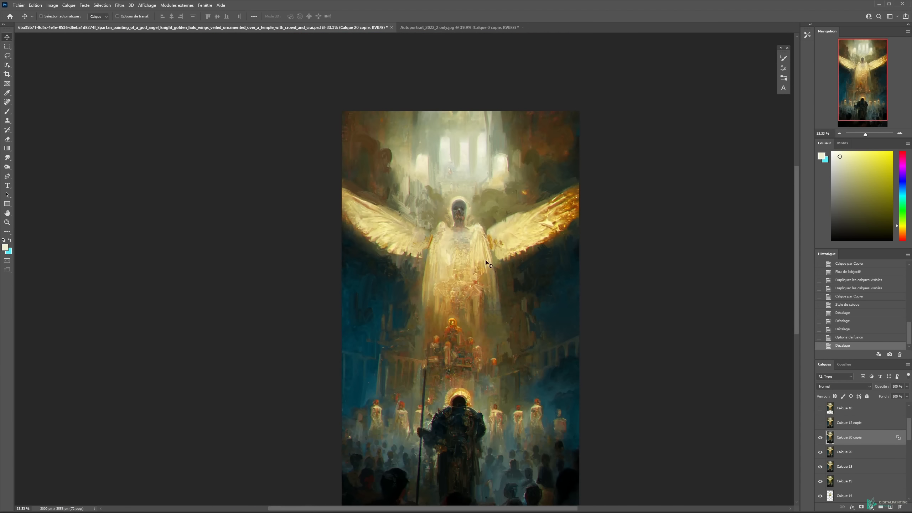
pyautogui.moveTo(481, 274); pyautogui.dragTo(464, 219)
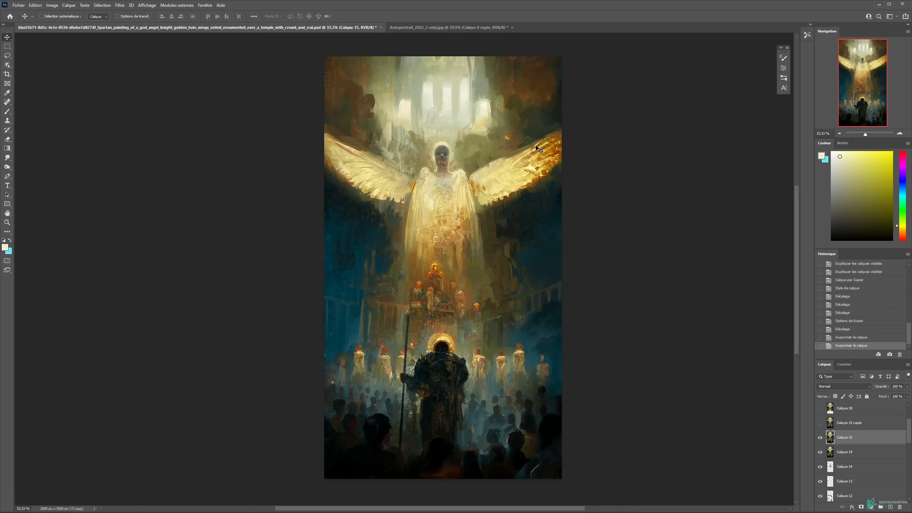
# - Compare the whole painting's values in greyscale and in colour by repeatedly switching the proof colours on and off
pyautogui.hotkey('ctrl', 'y')
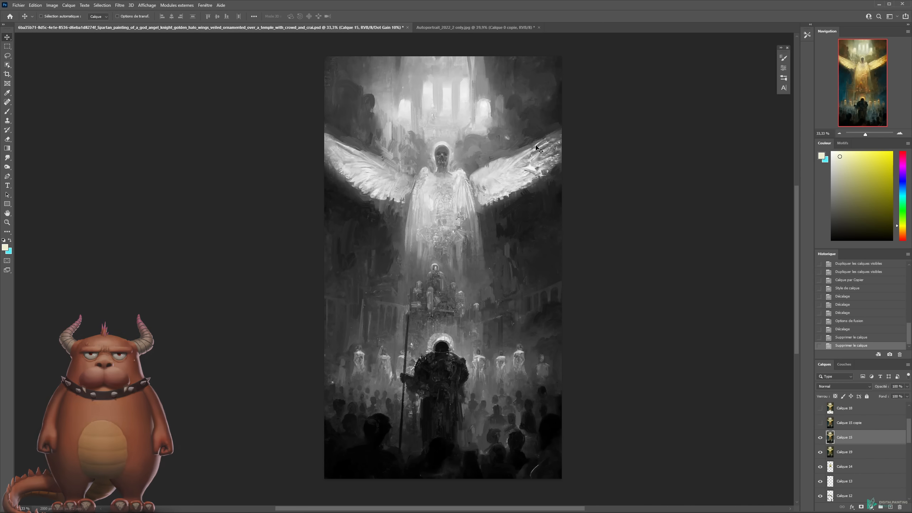
pyautogui.hotkey('ctrl', 'y')
pyautogui.hotkey('ctrl', 'y')
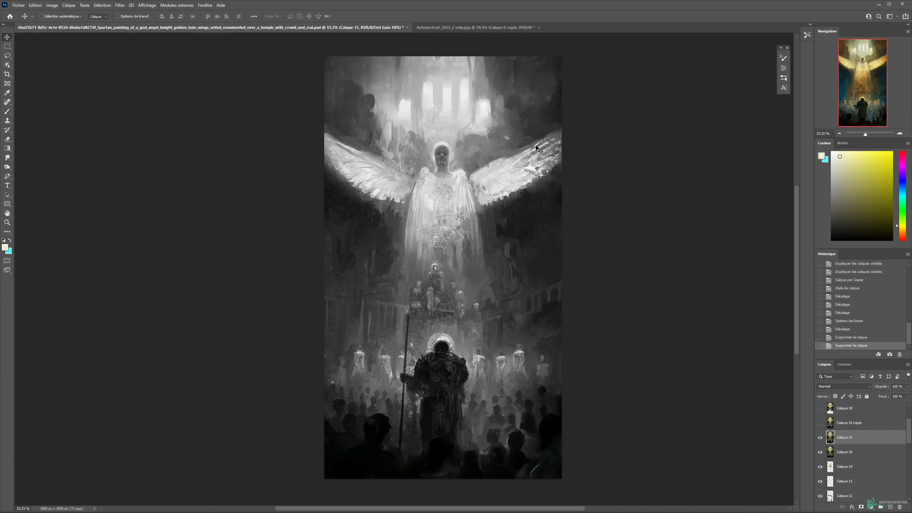
pyautogui.hotkey('ctrl', 'y')
pyautogui.hotkey('ctrl', 'y')
pyautogui.hotkey('ctrl', 'y')
pyautogui.hotkey('ctrl', 'y')
pyautogui.hotkey('ctrl', 'y')
pyautogui.hotkey('ctrl', 'y')
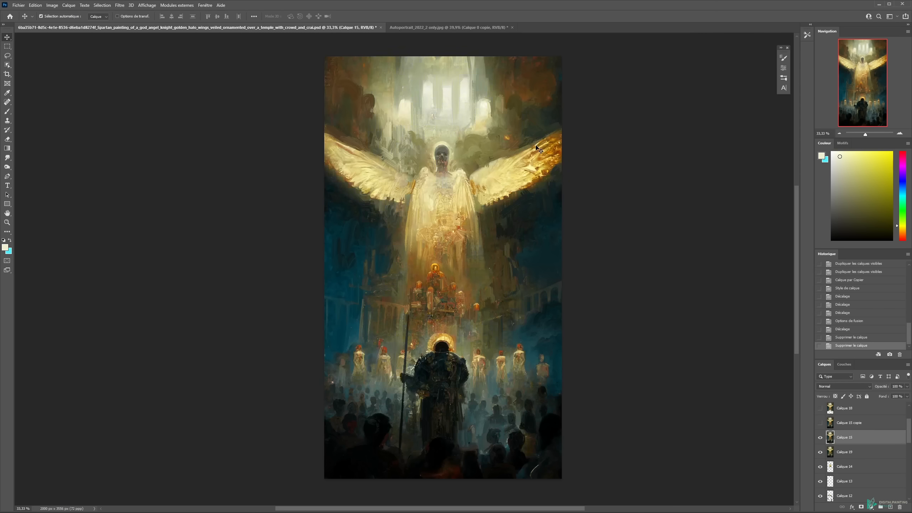
pyautogui.hotkey('ctrl', 'y')
pyautogui.hotkey('ctrl', 'y')
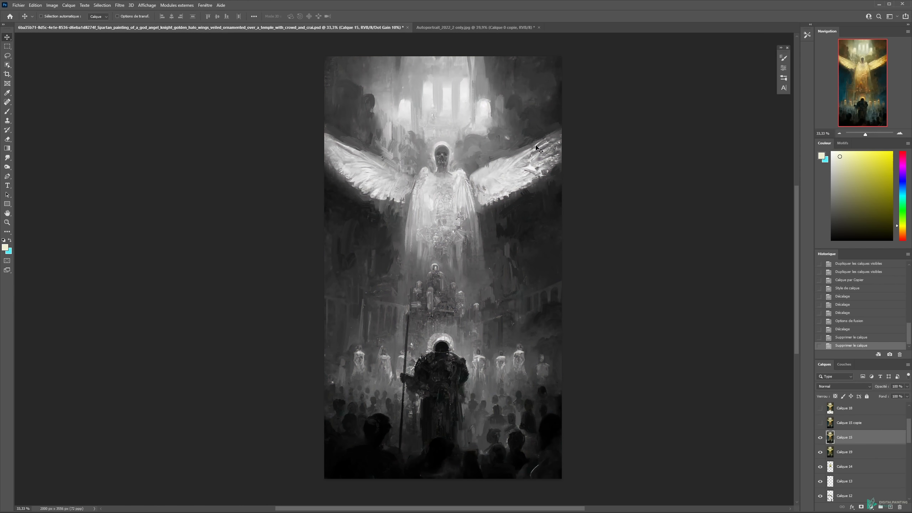
pyautogui.hotkey('ctrl', 'y')
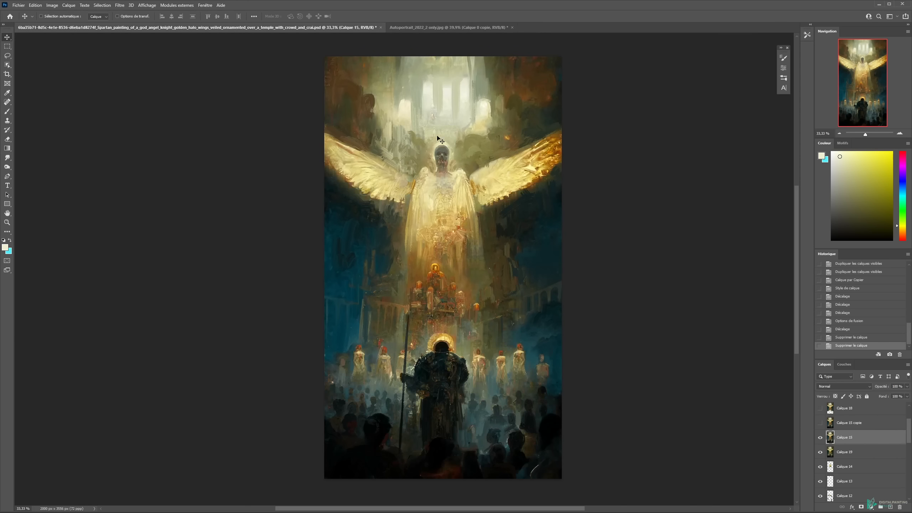
# - Set up a custom proof condition with Dot Gain 10% as the device to simulate
pyautogui.press('z')
pyautogui.click(442, 138)
pyautogui.moveTo(444, 133); pyautogui.dragTo(438, 152)
pyautogui.press('v')
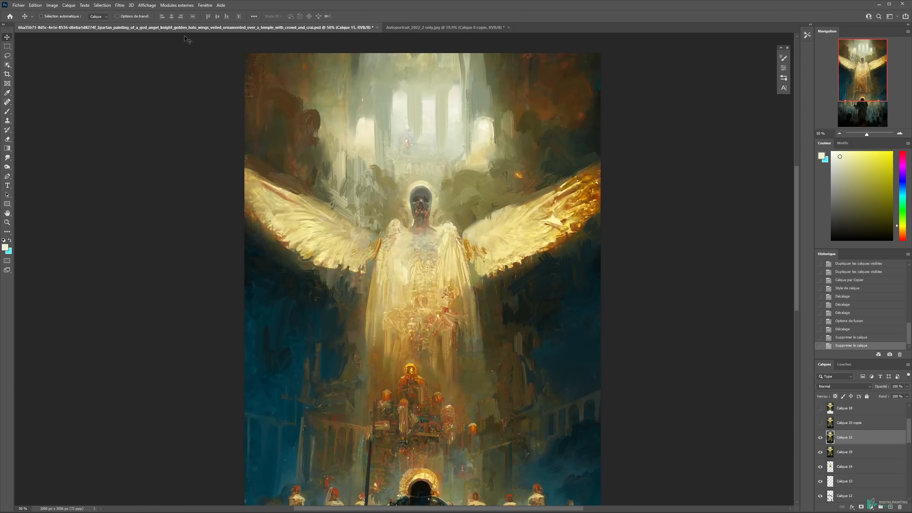
pyautogui.click(146, 5)
pyautogui.moveTo(145, 13)
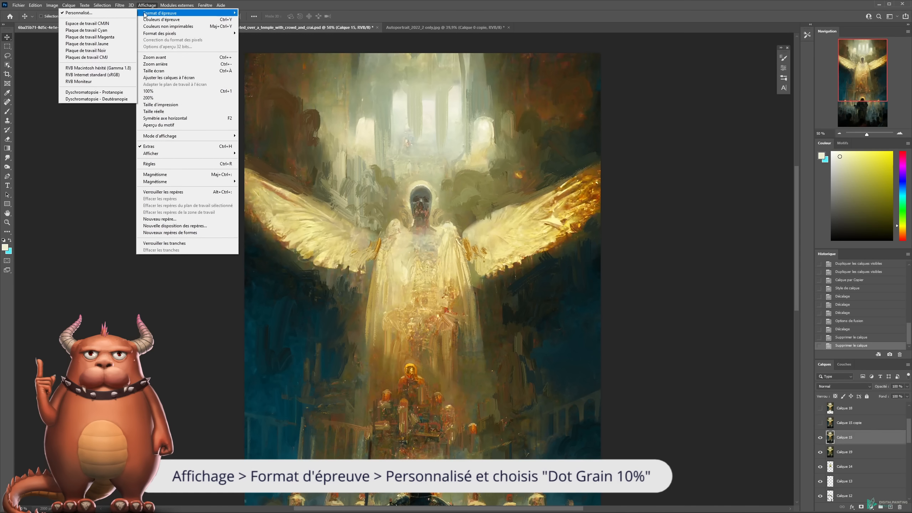
pyautogui.click(101, 13)
pyautogui.click(436, 155)
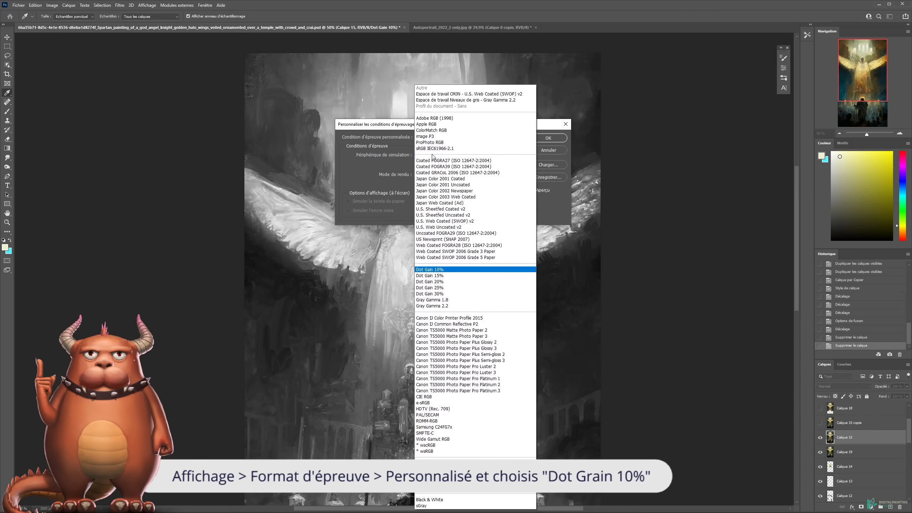
pyautogui.click(438, 269)
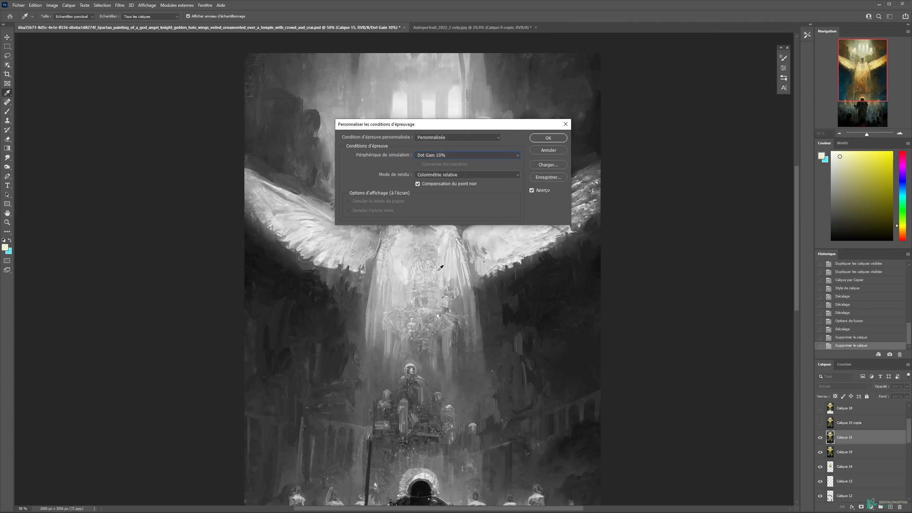
pyautogui.click(549, 138)
pyautogui.press('v')
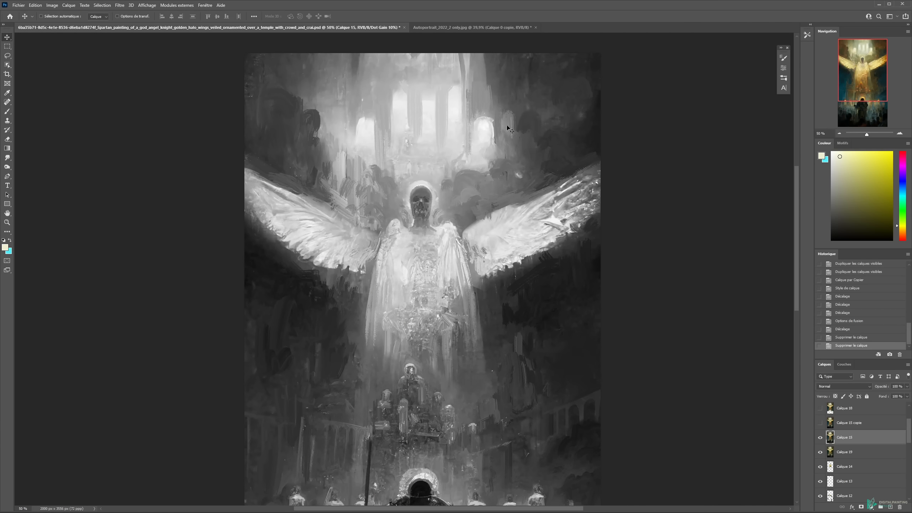
# - Check the painting's light and dark contrast by alternating between the Dot Gain 10% proof and full colour
pyautogui.hotkey('ctrl', 'y')
pyautogui.hotkey('ctrl', 'y')
pyautogui.hotkey('ctrl', 'y')
pyautogui.hotkey('ctrl', 'y')
pyautogui.hotkey('ctrl', 'y')
pyautogui.hotkey('ctrl', 'y')
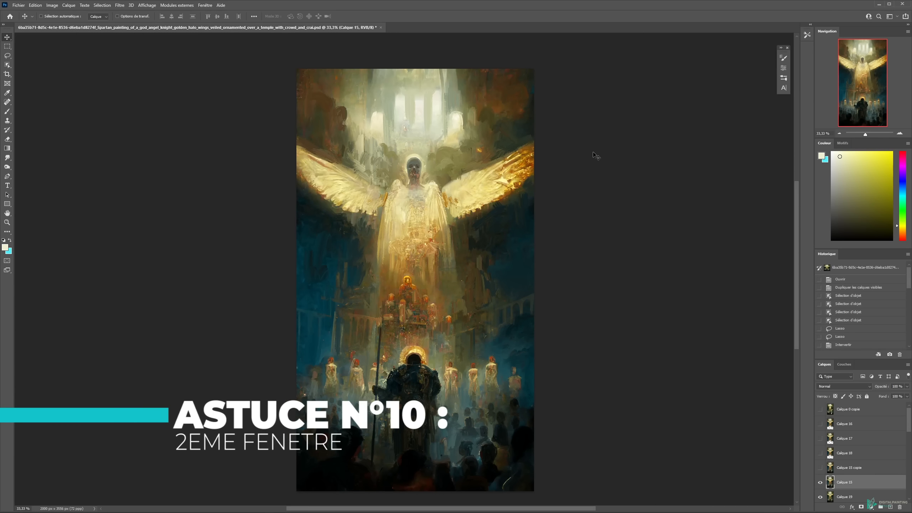
pyautogui.hotkey('ctrl', 'y')
pyautogui.hotkey('ctrl', 'y')
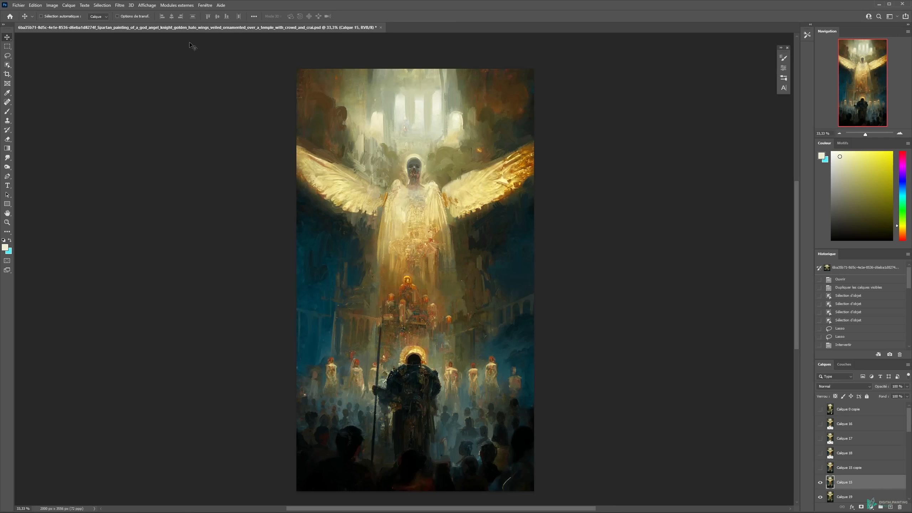
# - Open a second window for the same painting document and switch between the two views
pyautogui.click(205, 5)
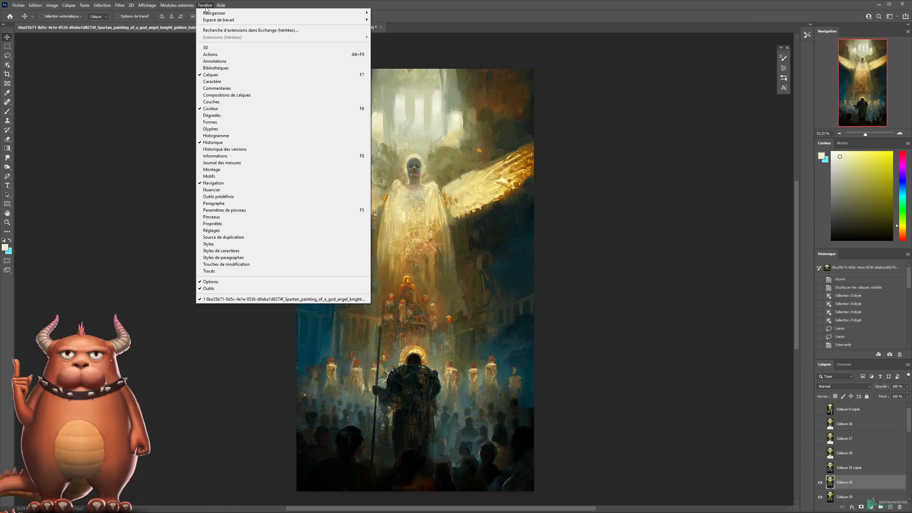
pyautogui.moveTo(210, 13)
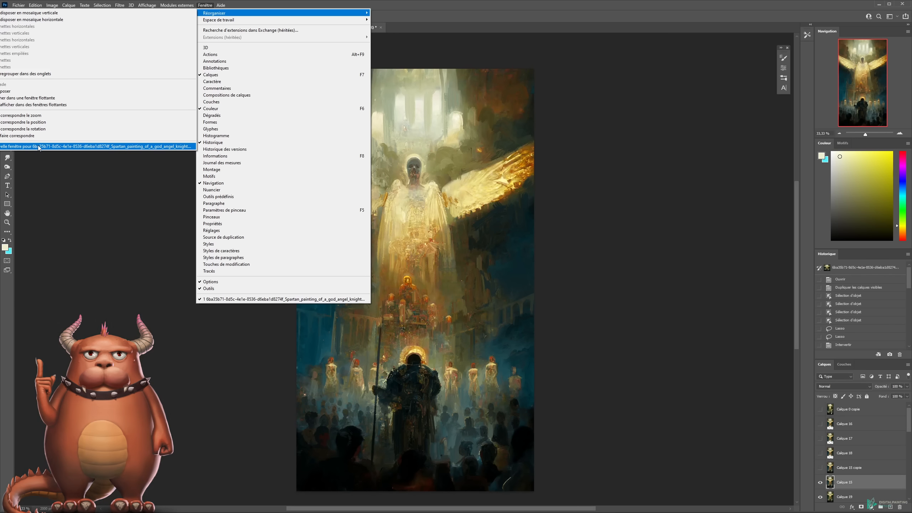
pyautogui.click(95, 147)
pyautogui.click(492, 27)
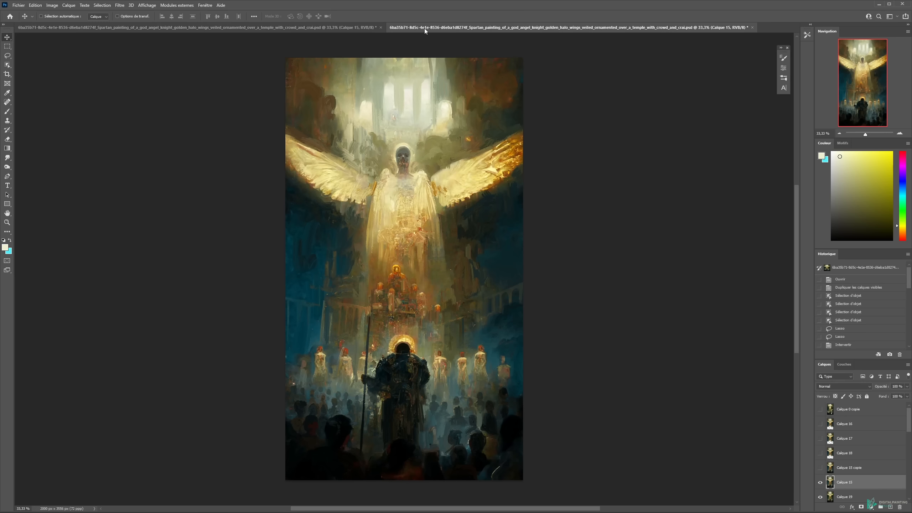
pyautogui.click(354, 29)
# - Float the second window beside the original view and reduce its zoom to 25% so the whole painting fits
pyautogui.moveTo(472, 27); pyautogui.dragTo(448, 51)
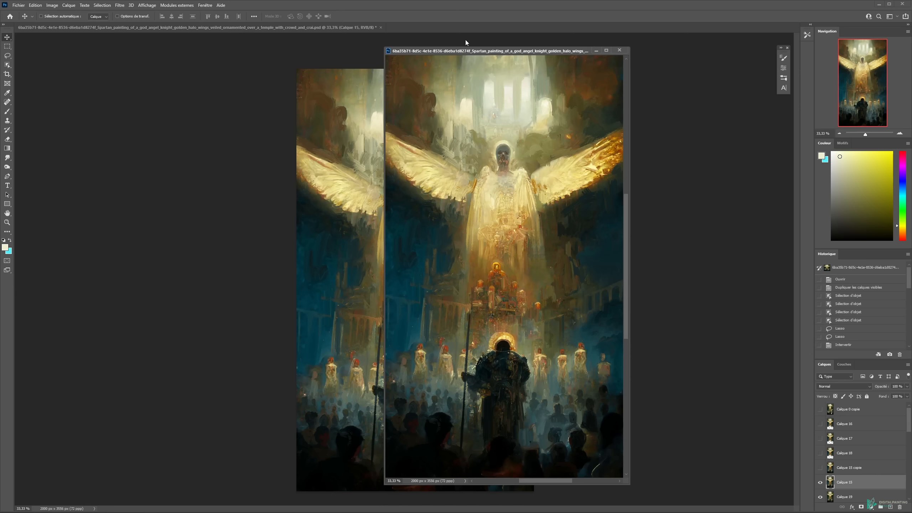
pyautogui.moveTo(451, 51); pyautogui.dragTo(524, 48)
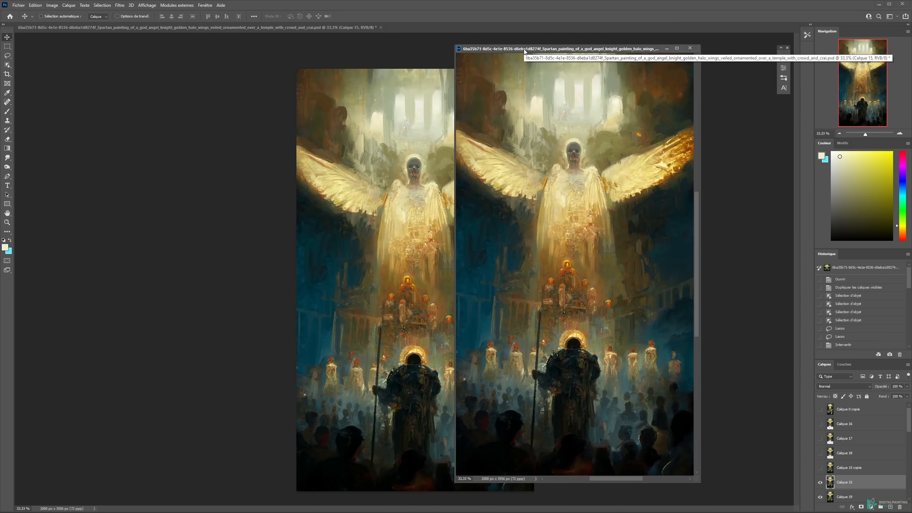
pyautogui.hotkey('ctrl', '-')
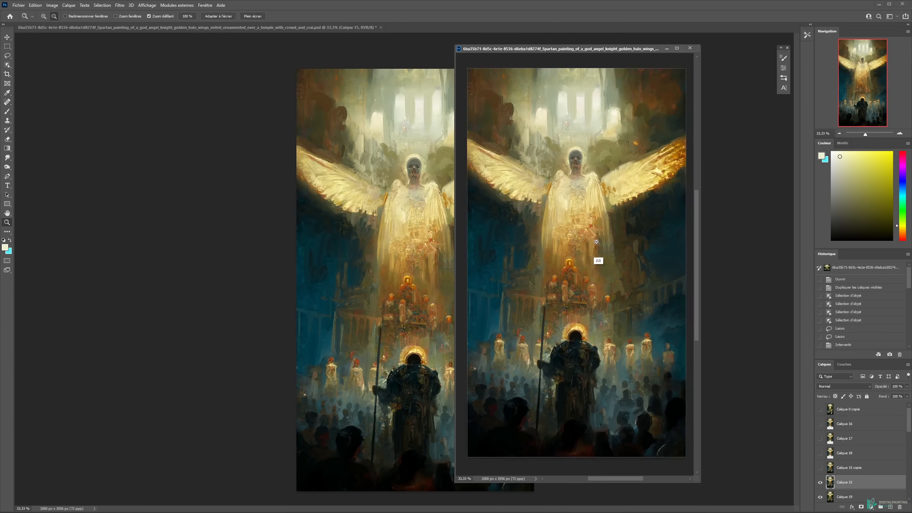
pyautogui.moveTo(536, 50); pyautogui.dragTo(620, 46)
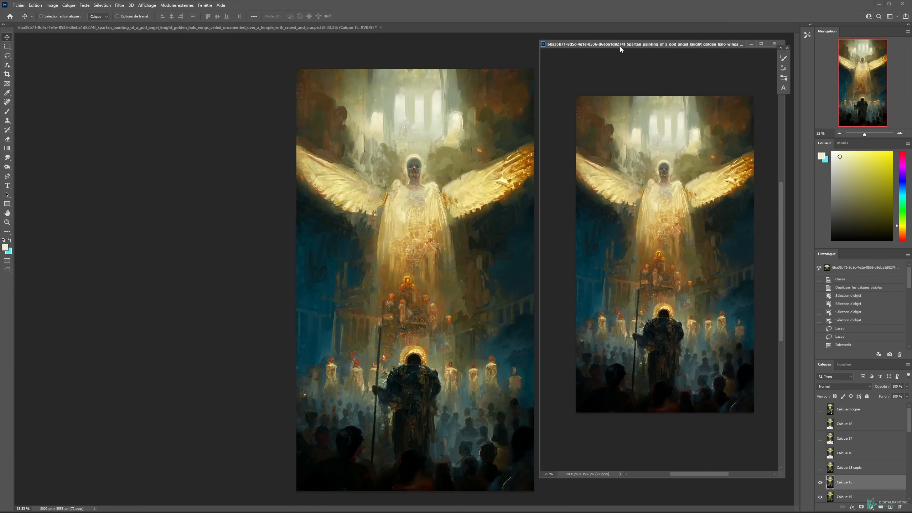
# - Position both views side by side, turn on proof colours in the floating window only, and return to the colour view
pyautogui.moveTo(452, 169); pyautogui.dragTo(361, 157)
pyautogui.click(647, 148)
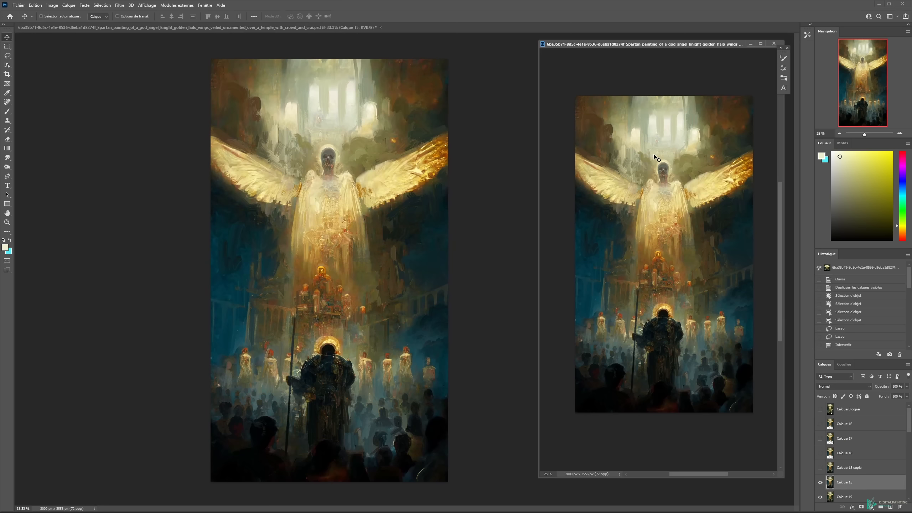
pyautogui.moveTo(658, 152); pyautogui.dragTo(652, 158)
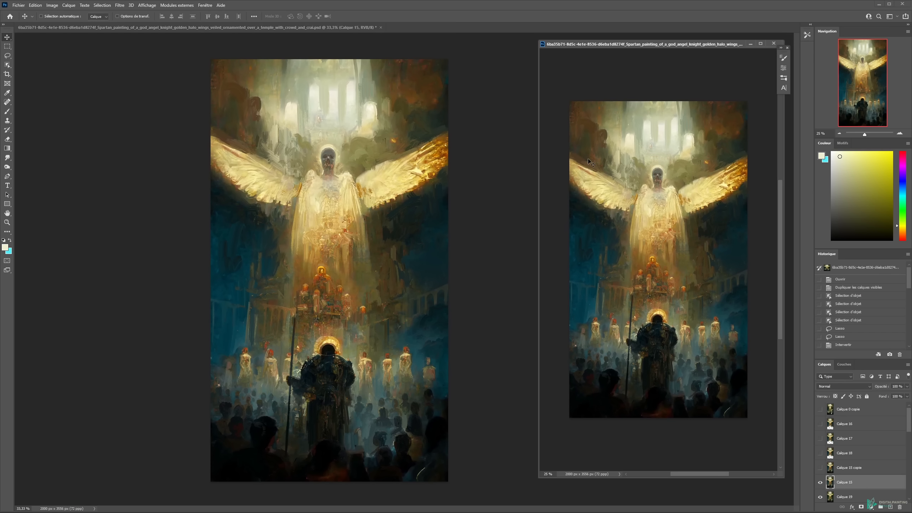
pyautogui.hotkey('ctrl', 'y')
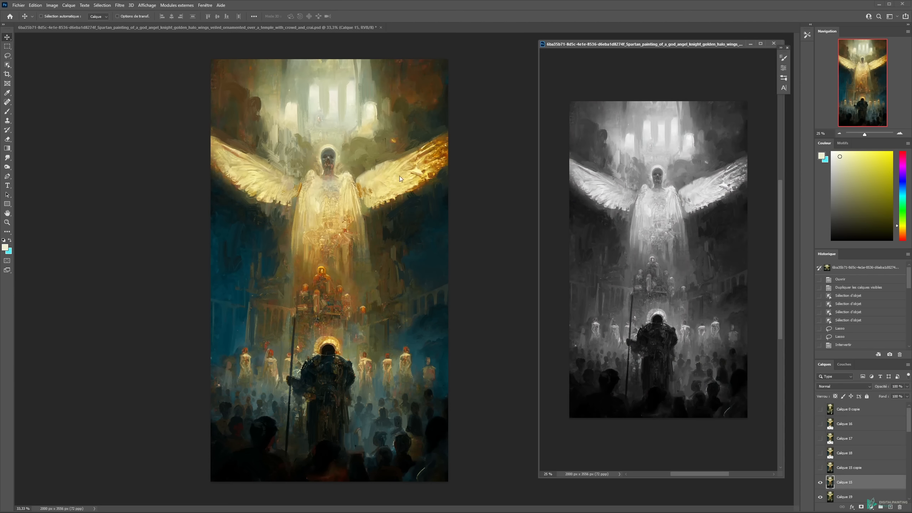
pyautogui.click(356, 181)
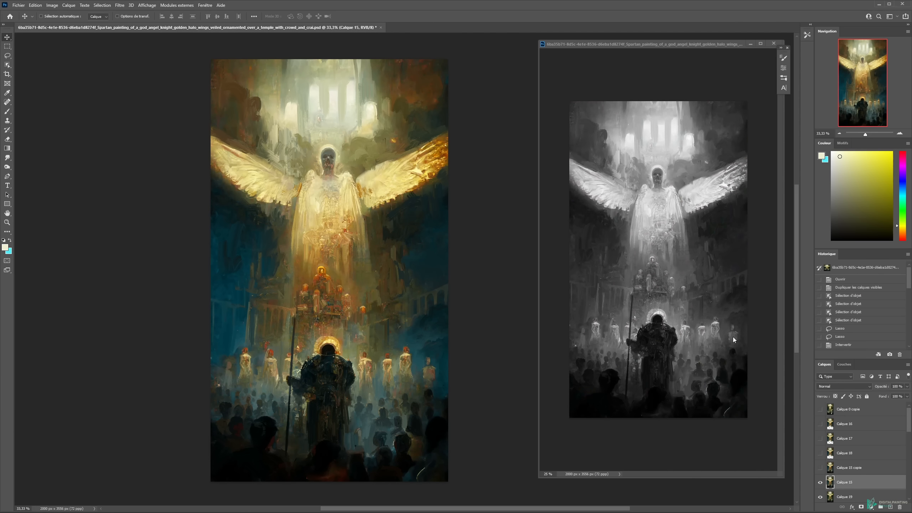
# - Create a new layer and brush orange-red test strokes, sampled from the central figures, across the area above the windows
pyautogui.hotkey('ctrl', 'shift', 'alt', 'n')
pyautogui.press('b')
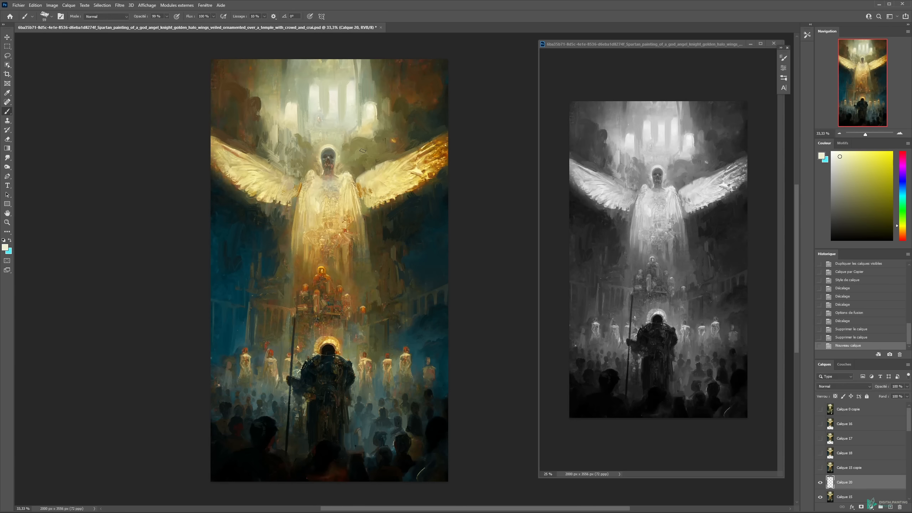
pyautogui.keyDown('alt'); pyautogui.click(320, 275); pyautogui.keyUp('alt')
pyautogui.keyDown('alt'); pyautogui.click(318, 276); pyautogui.keyUp('alt')
pyautogui.moveTo(299, 74)
pyautogui.mouseDown()
pyautogui.moveTo(298, 91)
pyautogui.moveTo(288, 95)
pyautogui.mouseUp()
pyautogui.hotkey('ctrl', 'z')
pyautogui.moveTo(276, 92); pyautogui.dragTo(300, 99)
pyautogui.moveTo(301, 75); pyautogui.dragTo(301, 97)
pyautogui.hotkey('ctrl', 'z')
pyautogui.moveTo(304, 65); pyautogui.dragTo(301, 101)
pyautogui.moveTo(283, 77)
pyautogui.mouseDown()
pyautogui.moveTo(344, 93)
pyautogui.moveTo(346, 85)
pyautogui.moveTo(368, 100)
pyautogui.mouseUp()
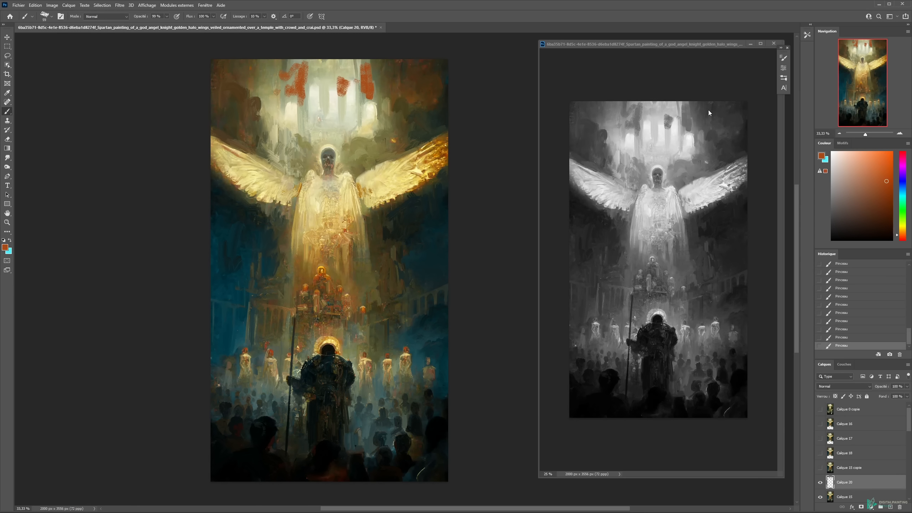
pyautogui.moveTo(377, 72)
pyautogui.mouseDown()
pyautogui.moveTo(374, 94)
pyautogui.moveTo(390, 90)
pyautogui.mouseUp()
# - Brush pale cream test strokes above the figure's right-hand wing, and cyan ones over the windows from the greyscale view
pyautogui.moveTo(401, 72); pyautogui.dragTo(430, 116)
pyautogui.keyDown('alt'); pyautogui.click(350, 108); pyautogui.keyUp('alt')
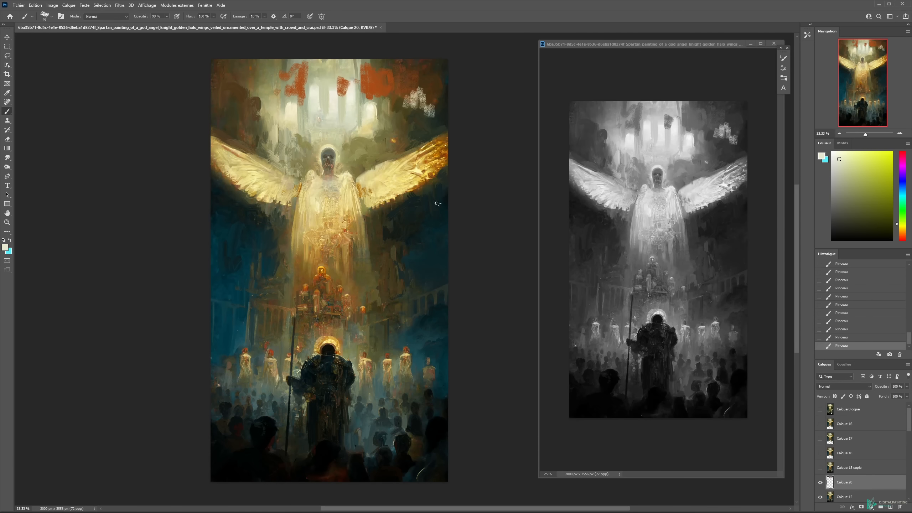
pyautogui.click(698, 128)
pyautogui.moveTo(711, 124)
pyautogui.mouseDown()
pyautogui.moveTo(711, 133)
pyautogui.moveTo(719, 126)
pyautogui.mouseUp()
pyautogui.moveTo(722, 114); pyautogui.dragTo(723, 123)
pyautogui.press('x')
pyautogui.moveTo(652, 111)
pyautogui.mouseDown()
pyautogui.moveTo(636, 156)
pyautogui.moveTo(609, 146)
pyautogui.mouseUp()
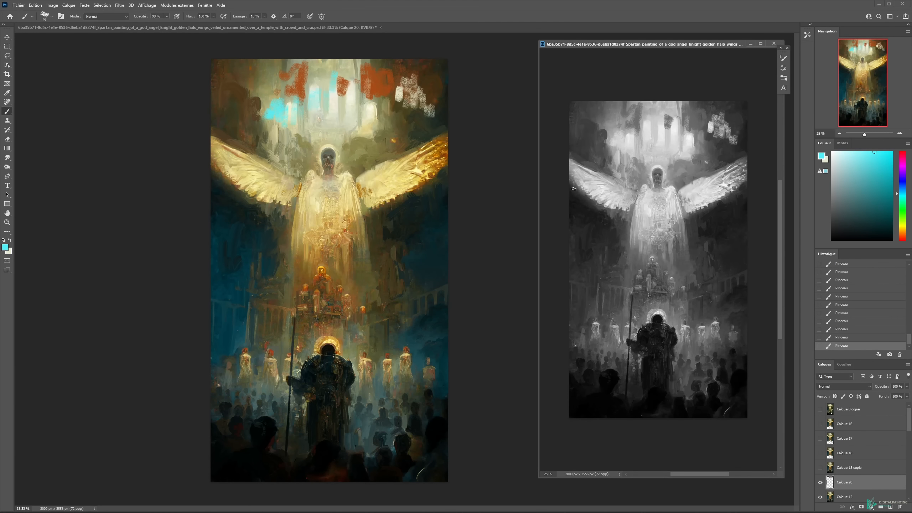